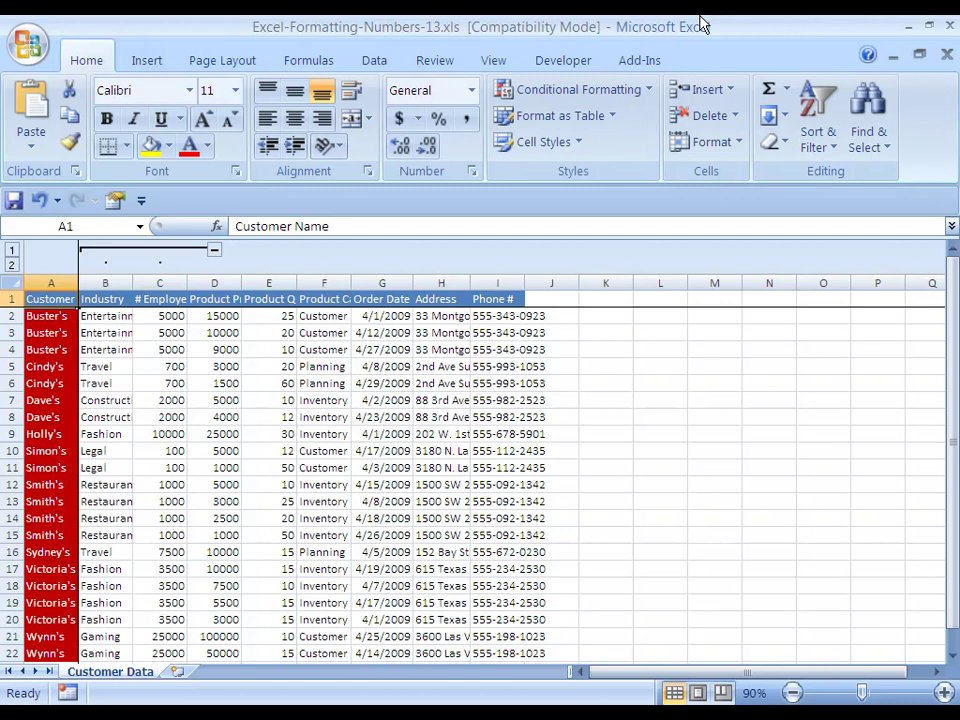
Open the number format settings for cell A1 and review the General, Number and Currency categories
key(ctrl+shift+f)
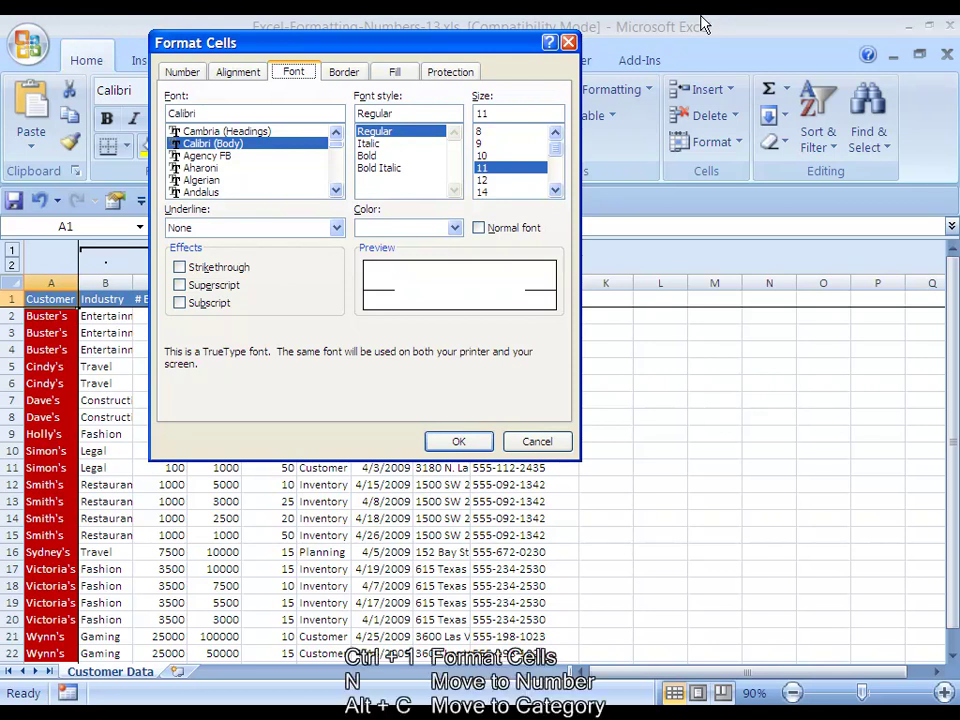
key(n)
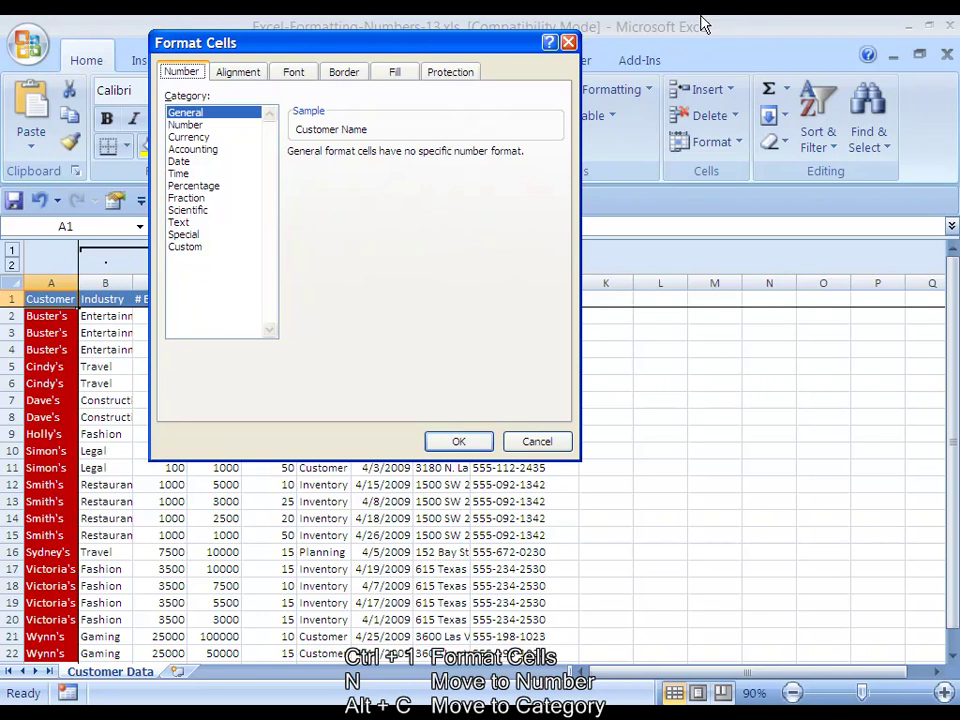
key(alt+c)
key(n)
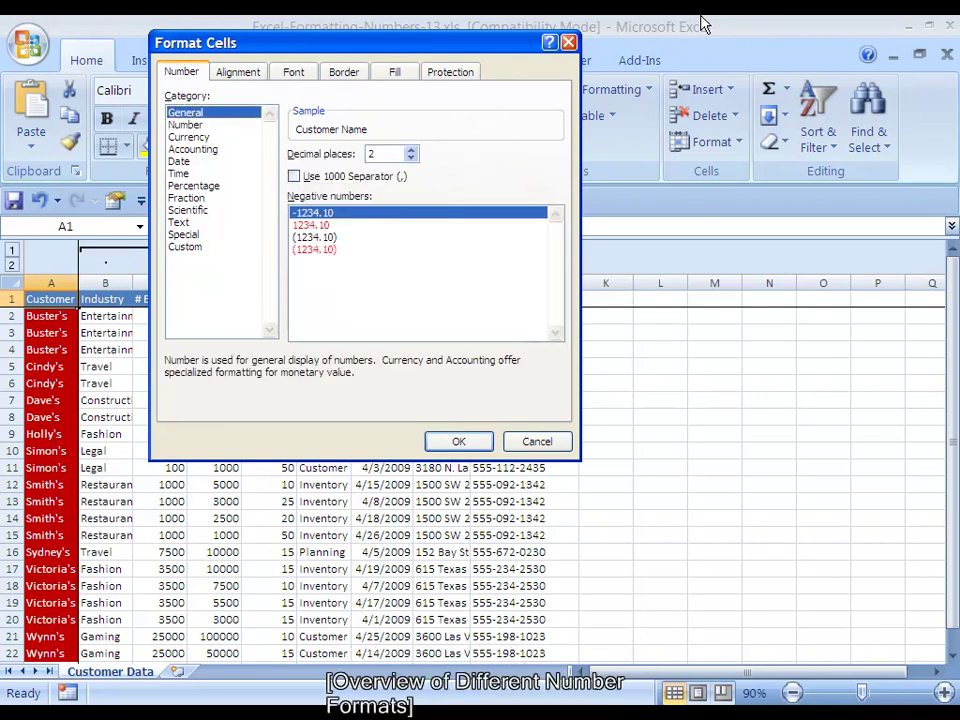
key(Up)
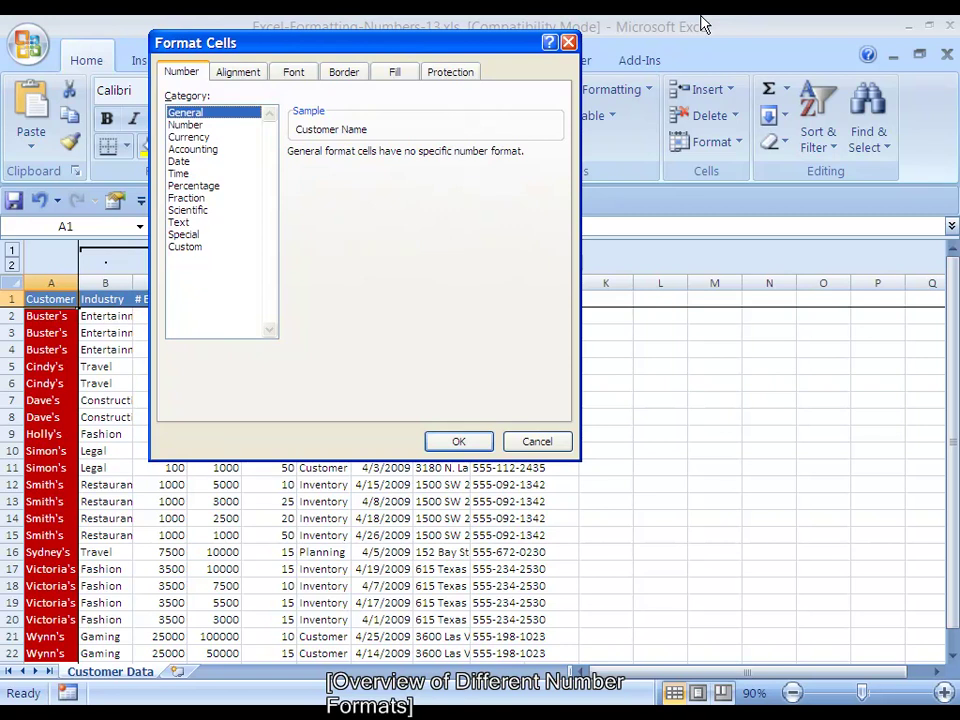
key(Down)
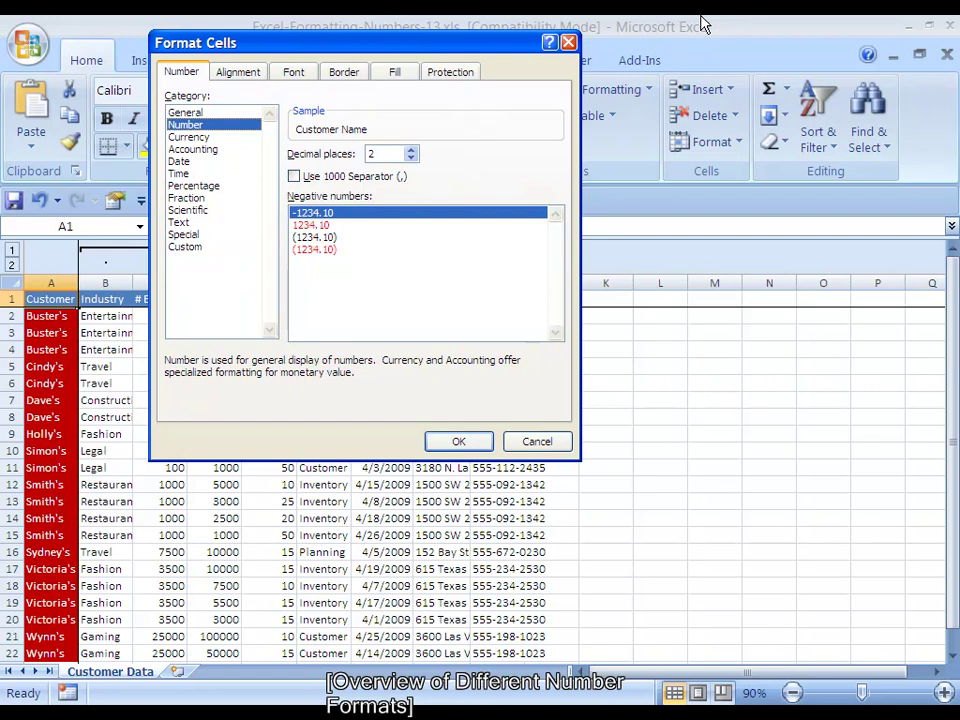
key(Down)
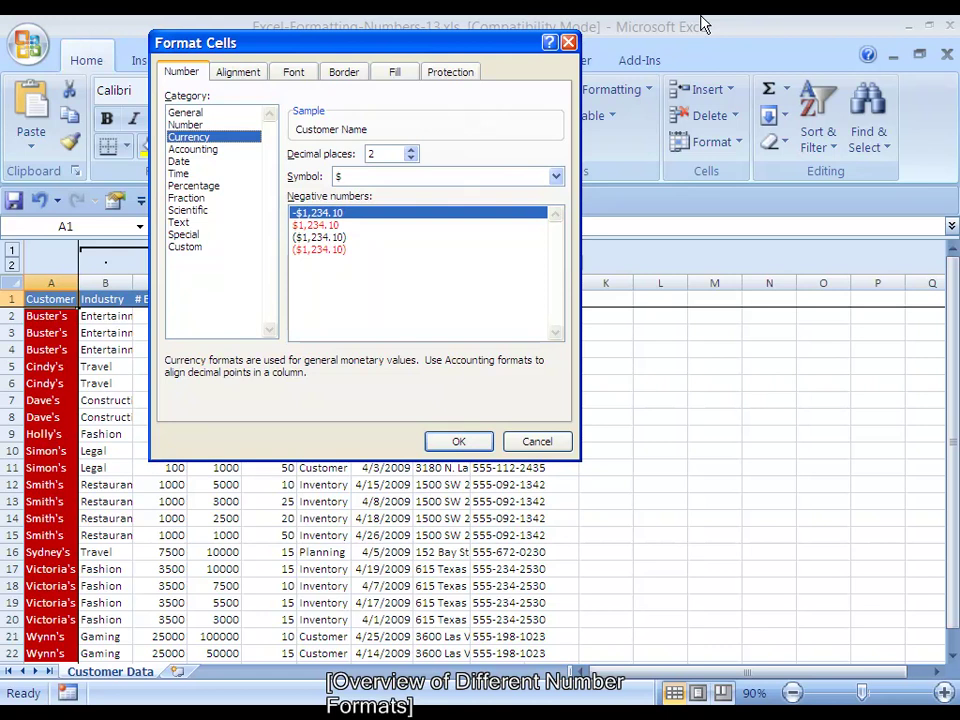
Browse the symbols available for the Currency format and settle on the $ symbol
key(alt+Down)
key(Down)
key(Down)
key(Down)
key(Down)
key(Down)
key(Down)
key(Down)
key(Down)
key(Down)
key(Down)
key(Down)
key(Down)
key(Down)
key(Down)
key(Down)
key(Down)
key(Down)
key(Down)
key(Down)
key(Down)
key(Down)
key(Down)
key(Down)
key(Down)
key(Down)
key(Down)
key(Down)
key(Down)
key(Down)
key(Down)
key(Down)
key(Down)
key(Down)
key(Down)
key(Down)
key(Down)
key(Down)
key(Down)
key(Down)
key(Down)
key(Down)
key(Down)
key(Down)
key(Down)
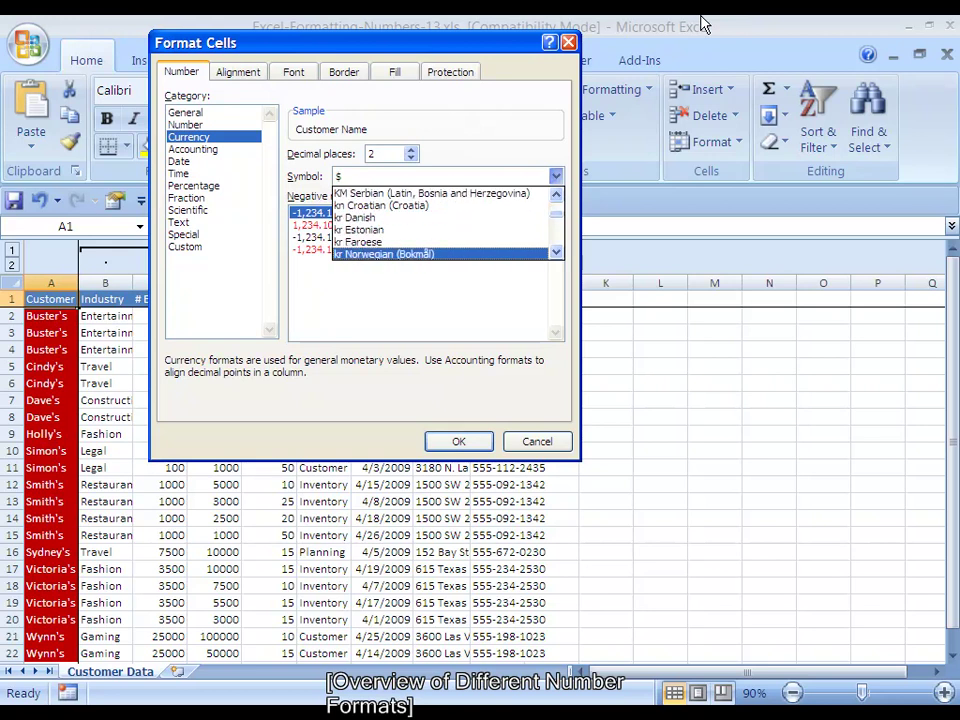
key(Down)
key(Down)
key(Down)
key(Down)
key(Down)
key(Up)
key(Up)
key(Up)
key(Up)
key(Up)
key(Up)
key(Up)
key(Up)
key(Up)
key(Up)
key(Up)
key(Up)
key(Up)
key(Up)
key(Up)
key(Up)
key(Up)
key(Up)
key(Up)
key(Up)
key(Up)
key(Up)
key(Up)
key(Up)
key(Up)
key(Up)
key(Up)
key(Up)
key(Up)
key(Up)
key(Up)
key(Up)
key(Up)
key(Up)
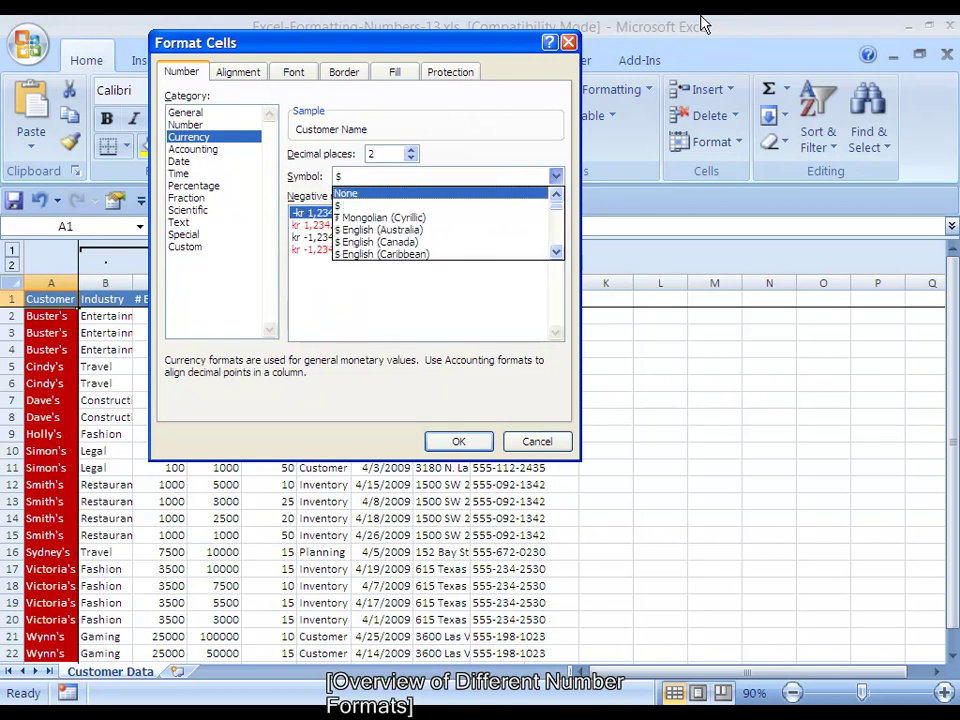
key(Down)
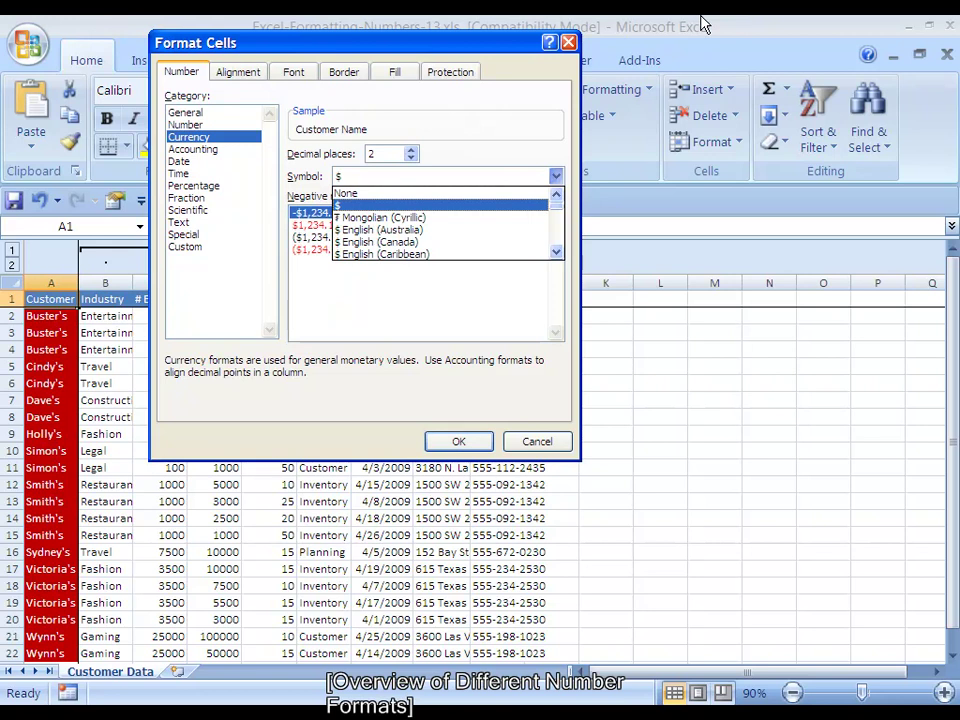
key(Return)
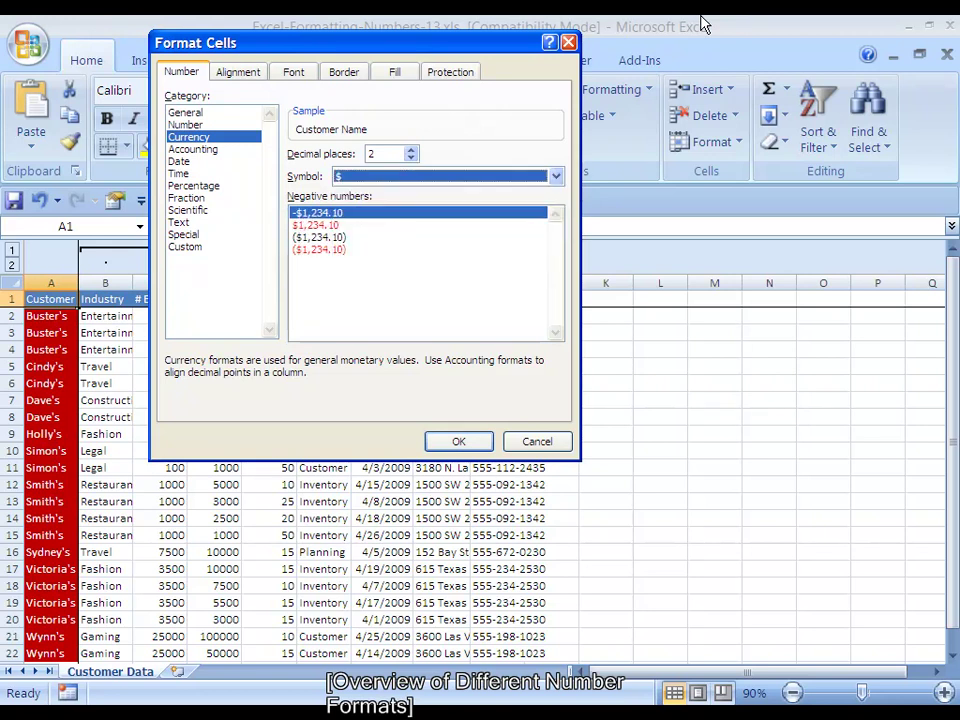
Review the Accounting number format's options and bring up the Date category
key(Tab)
key(Down)
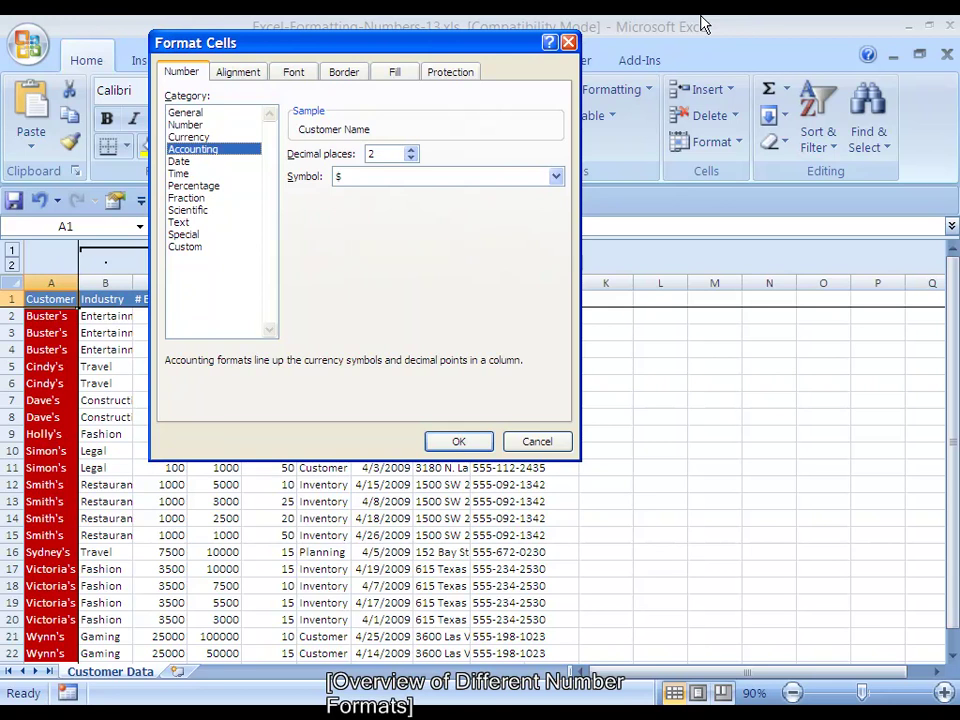
key(Down)
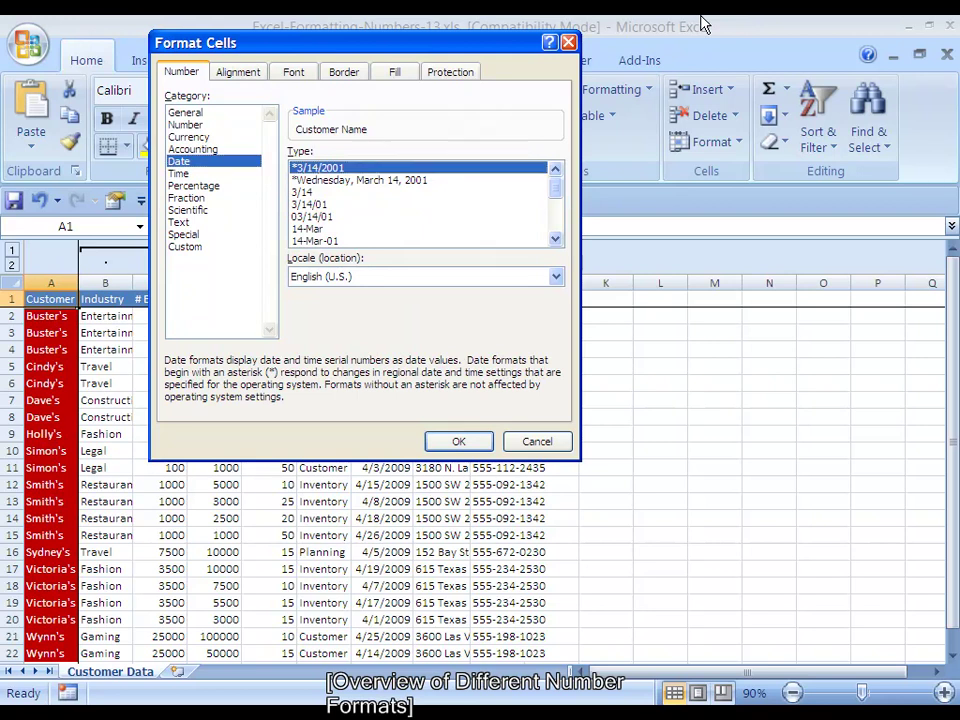
Examine the Date format types, including those that combine date and time, and return to the *3/14/2001 type
key(Down)
key(Down)
key(Down)
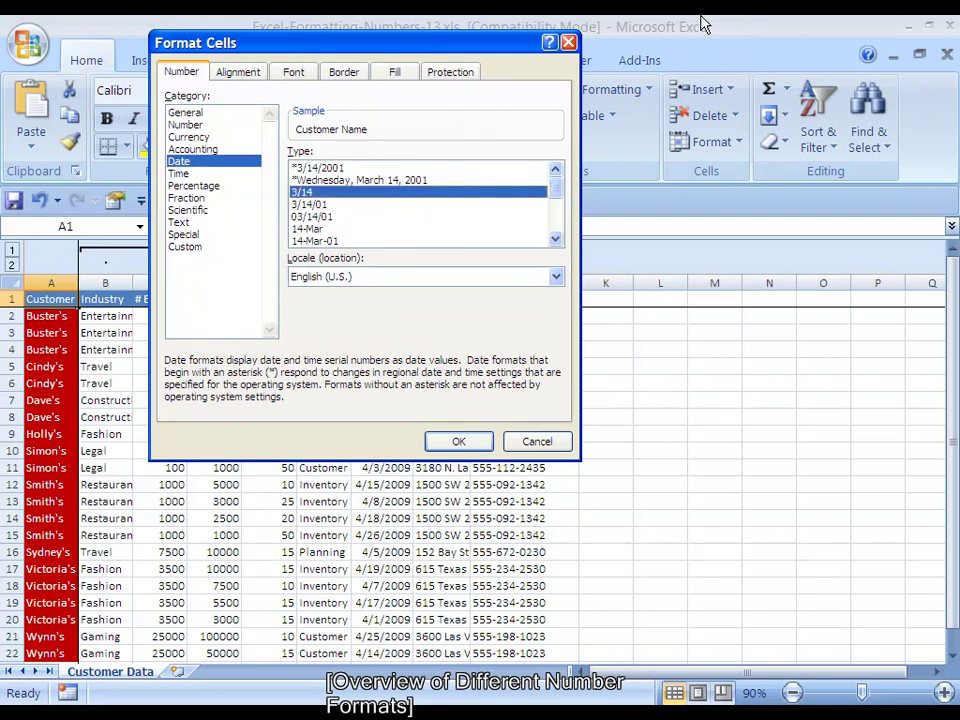
key(Down)
key(Down)
key(Down)
key(Down)
key(Down)
key(Down)
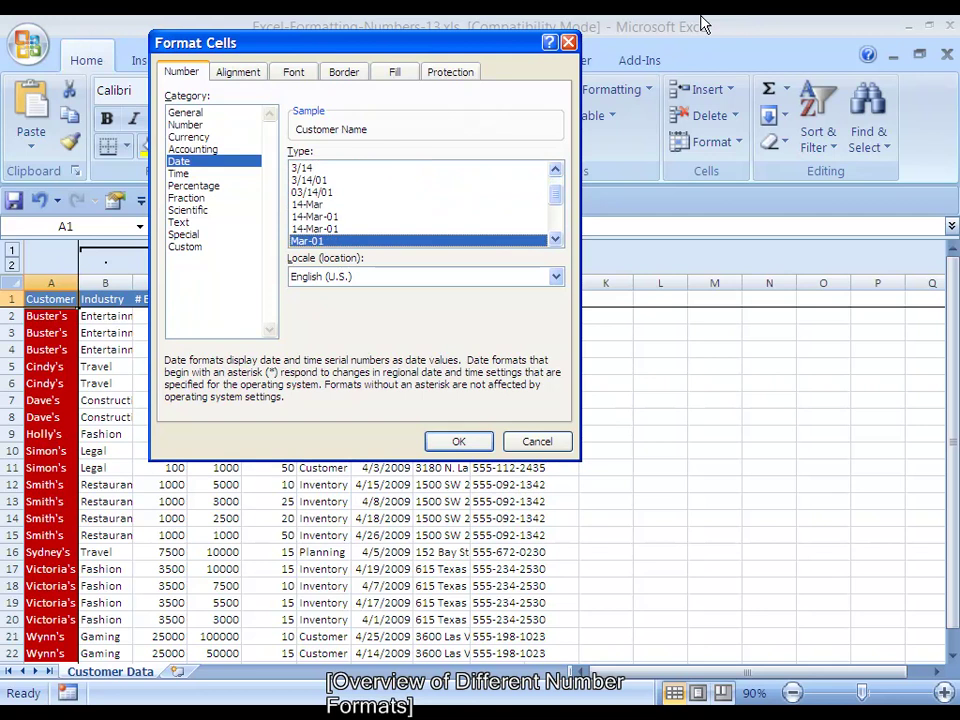
key(Up)
key(Up)
key(Up)
key(Up)
key(Up)
key(Up)
key(Up)
key(Down)
key(Down)
key(Down)
key(Down)
key(Down)
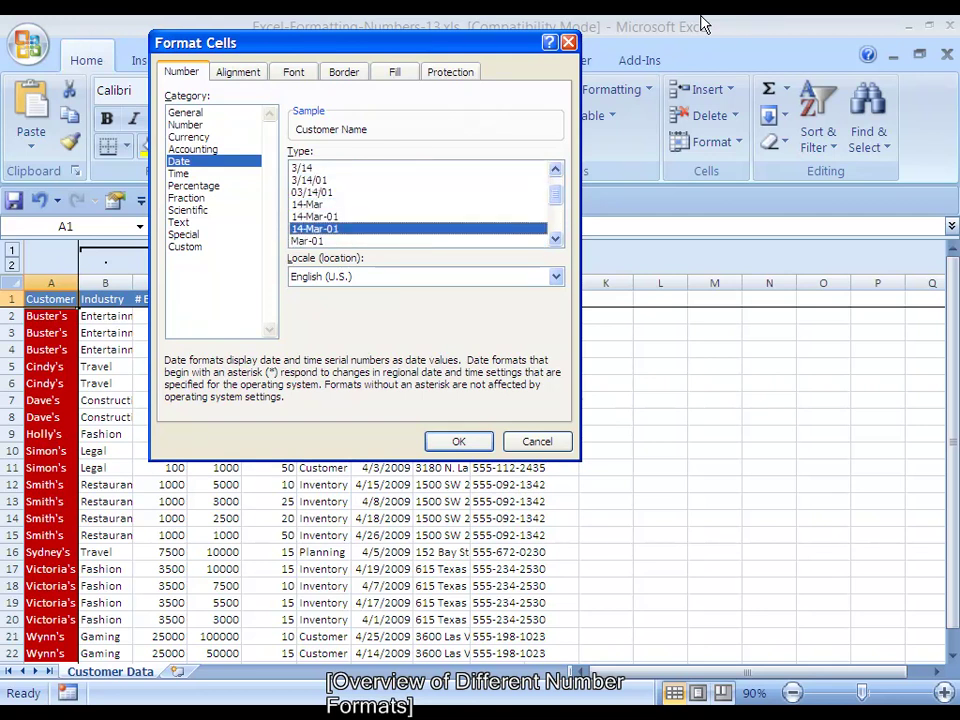
key(Down)
key(Down)
key(Down)
key(Down)
key(Down)
key(Down)
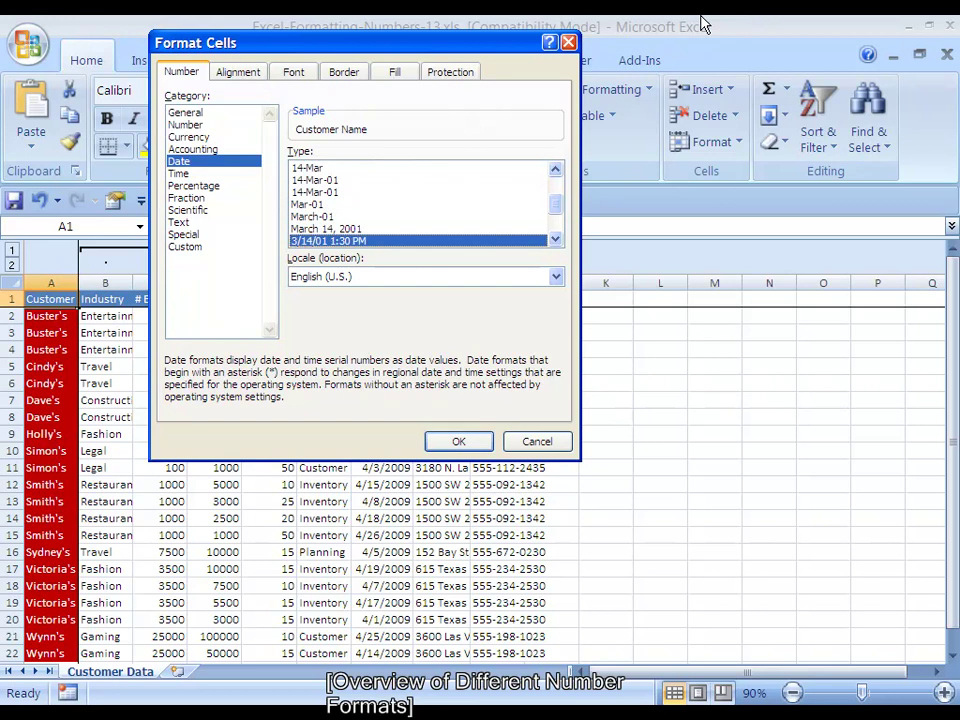
key(Down)
key(Down)
key(Down)
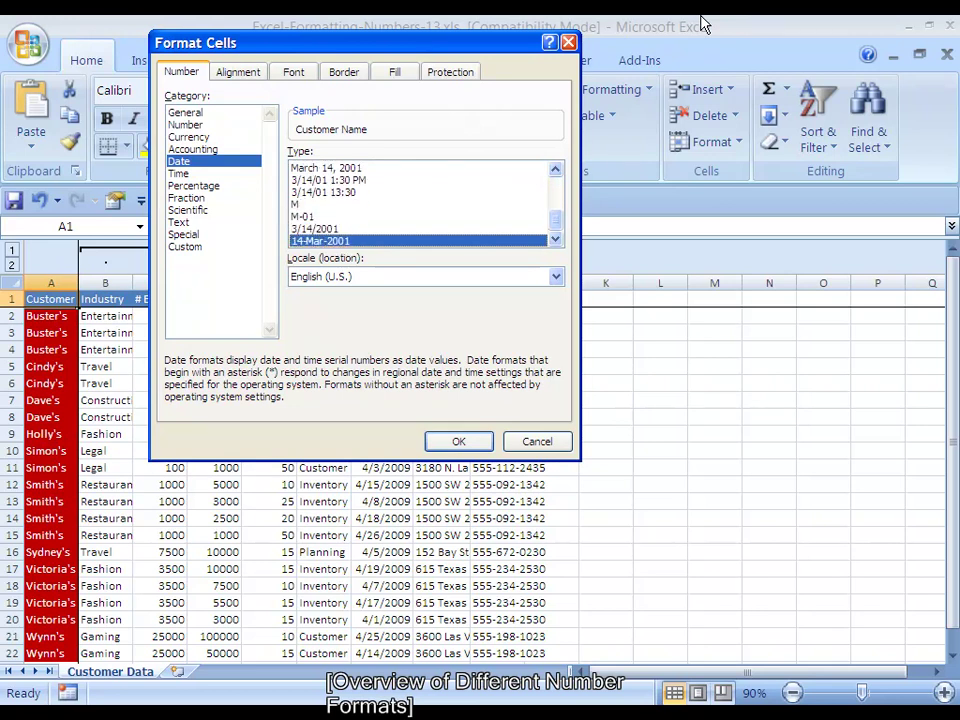
key(Up)
key(Up)
key(Up)
key(Up)
key(Up)
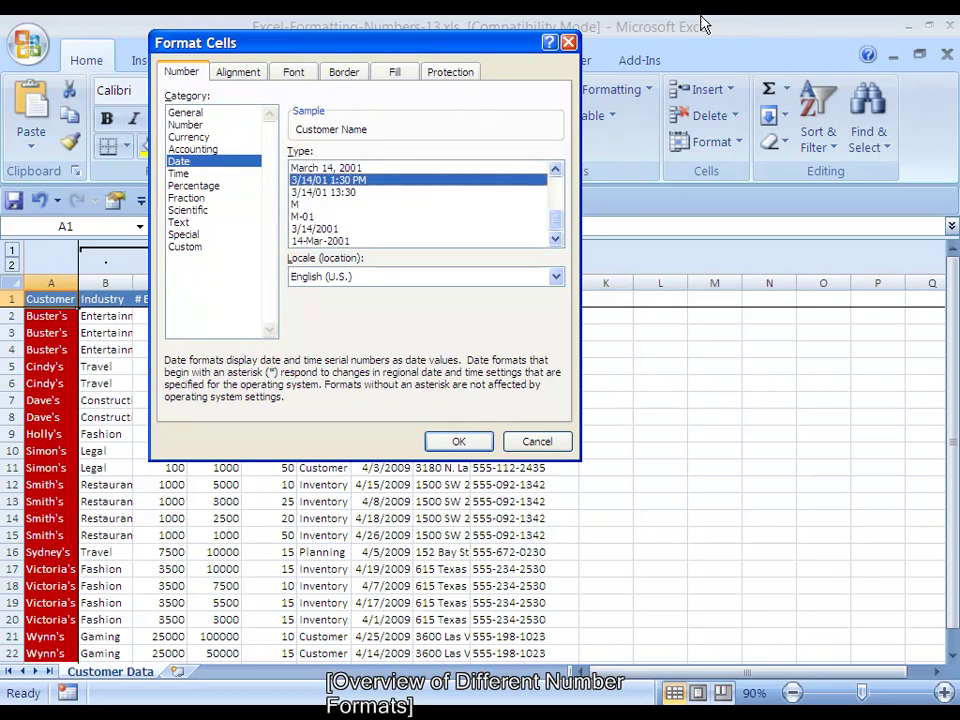
key(Up)
key(Up)
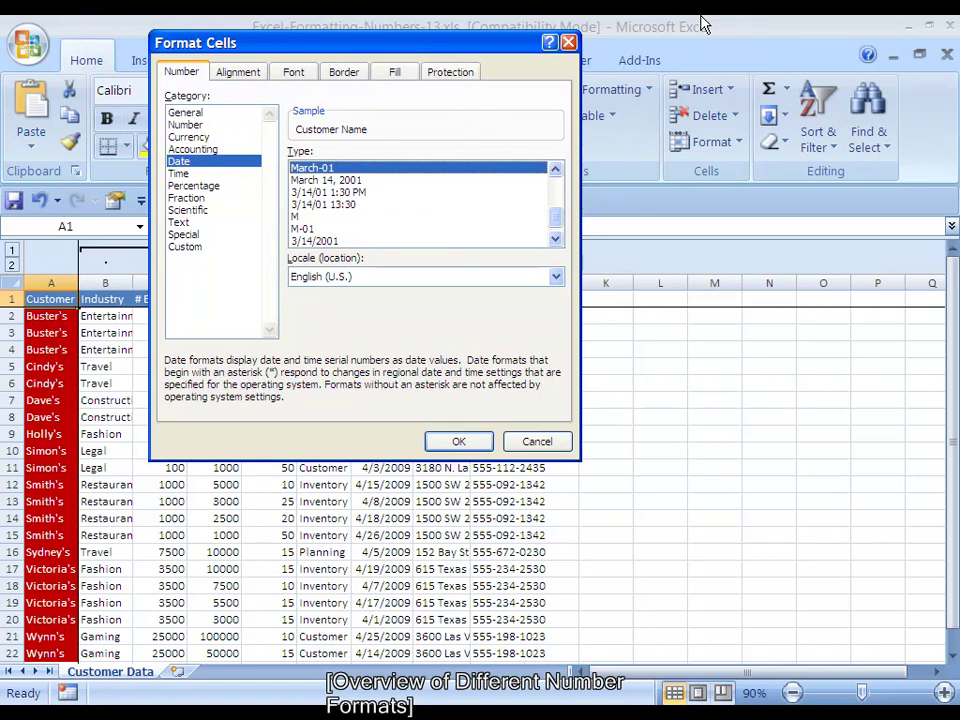
key(Down)
key(Down)
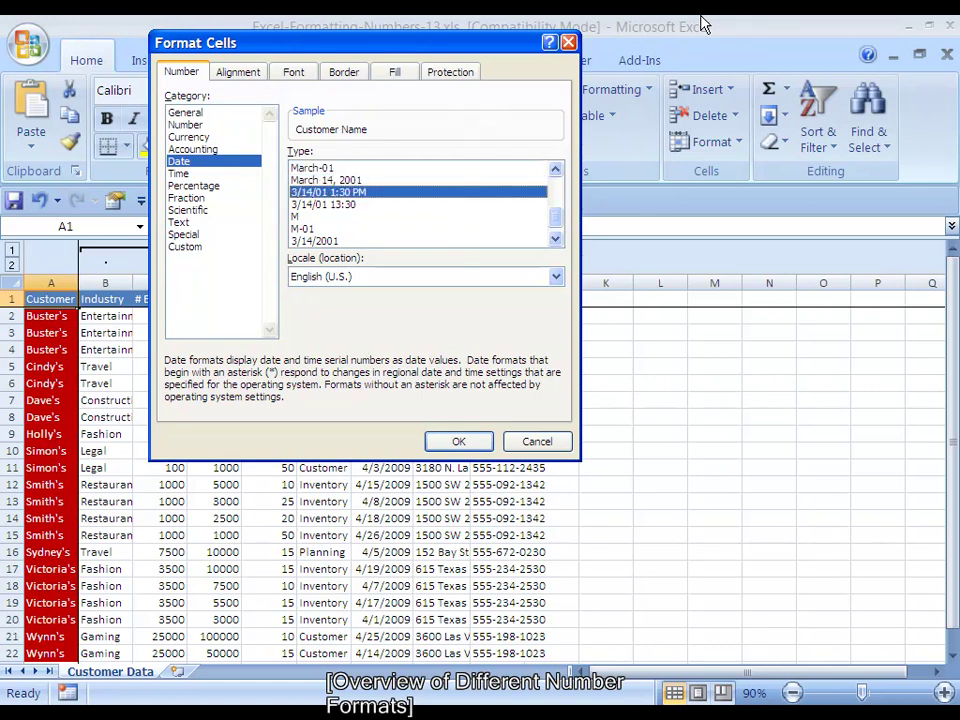
key(Down)
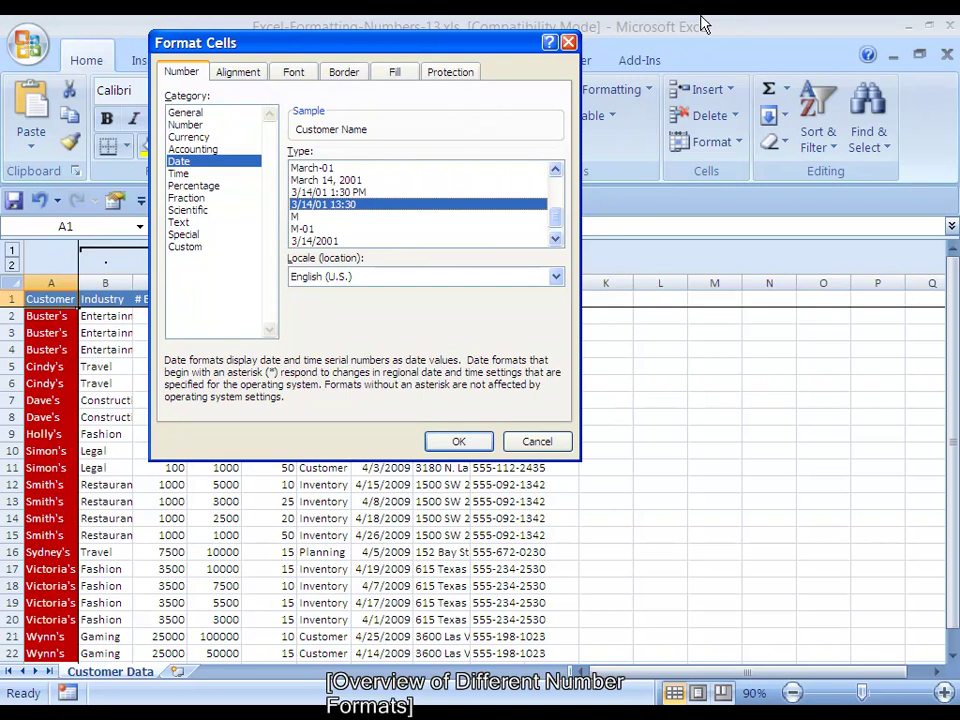
key(Up)
key(Up)
key(Up)
key(Up)
key(Up)
key(Up)
key(Up)
key(Up)
key(Up)
key(Up)
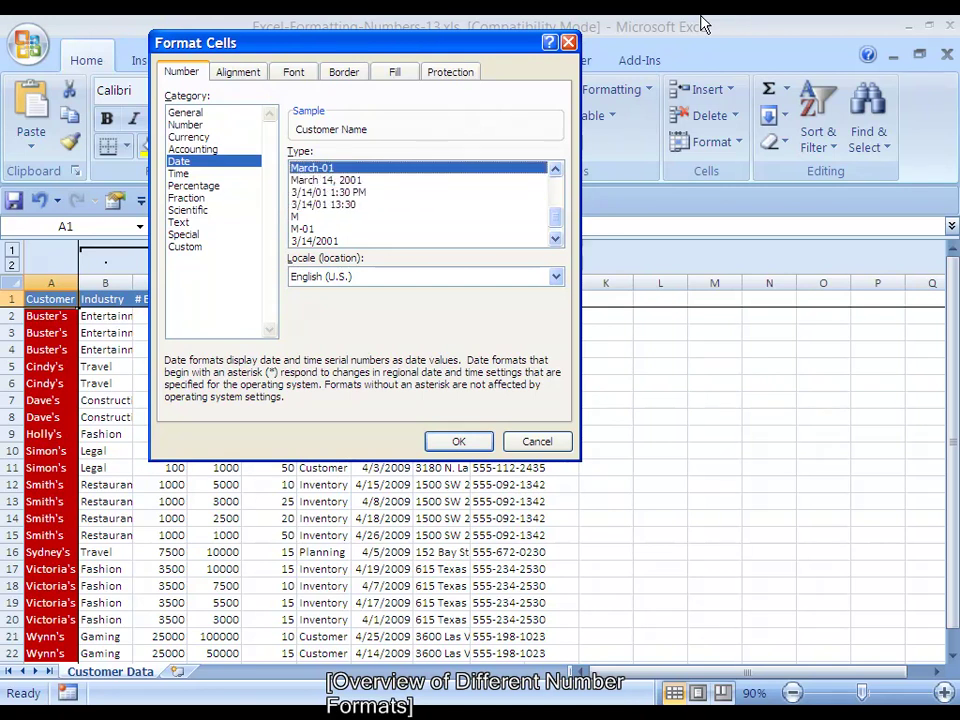
key(Up)
key(Up)
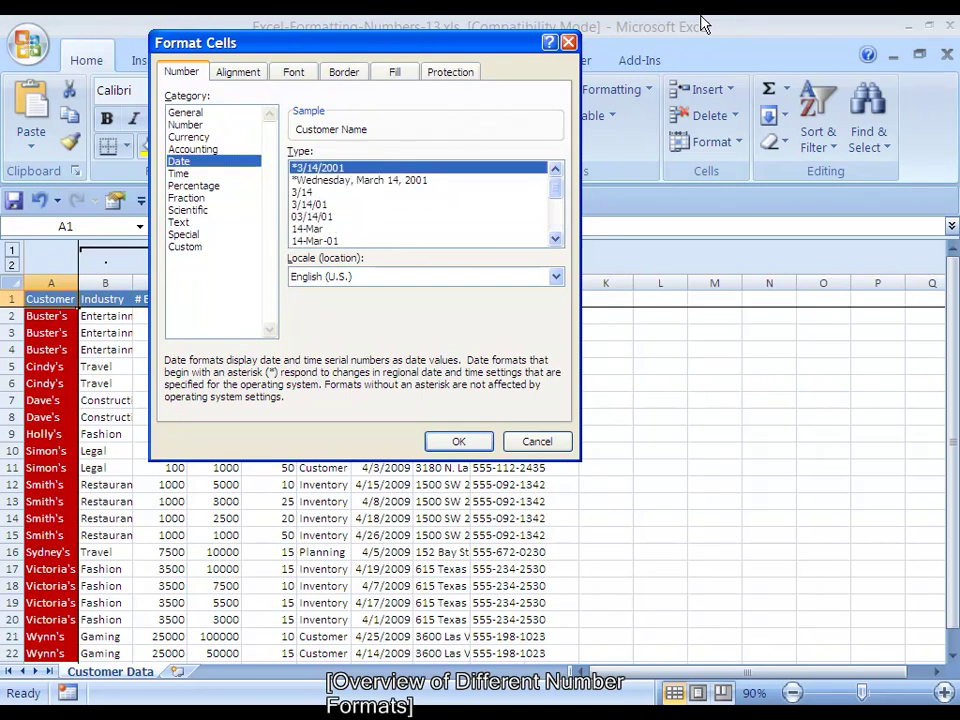
Review the options of the Time, Percentage, Fraction, Scientific and Text number formats
key(shift+Tab)
key(Down)
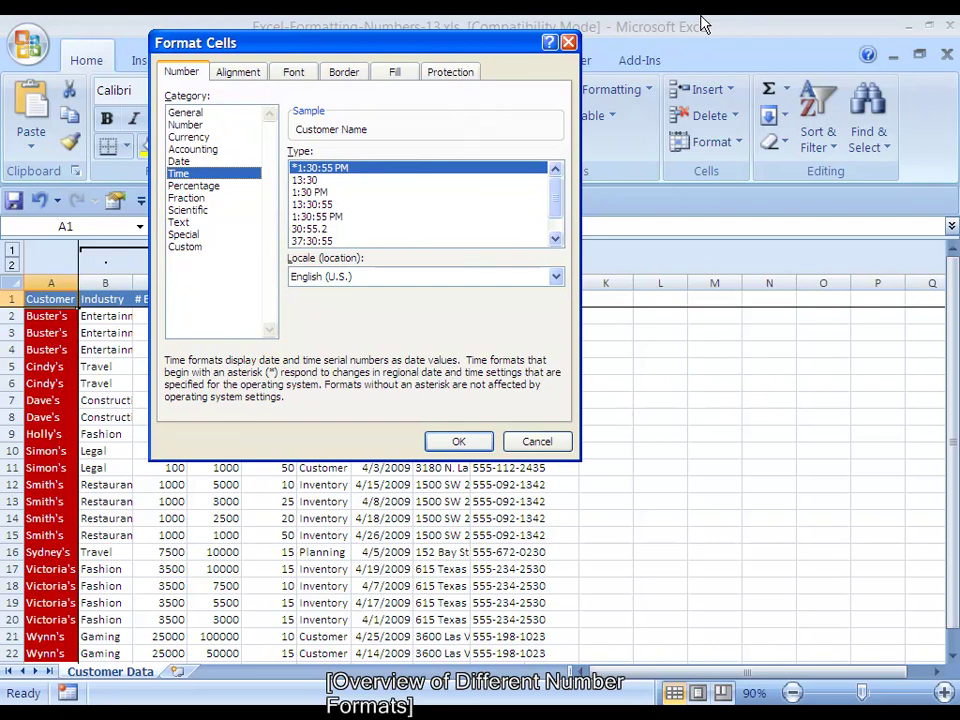
key(Down)
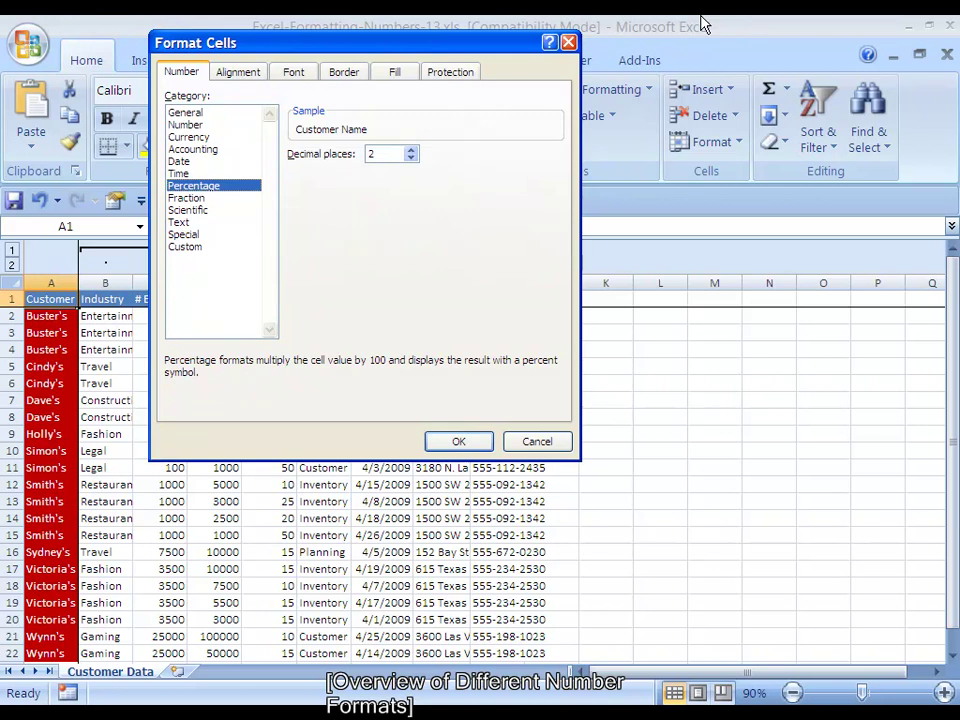
key(Down)
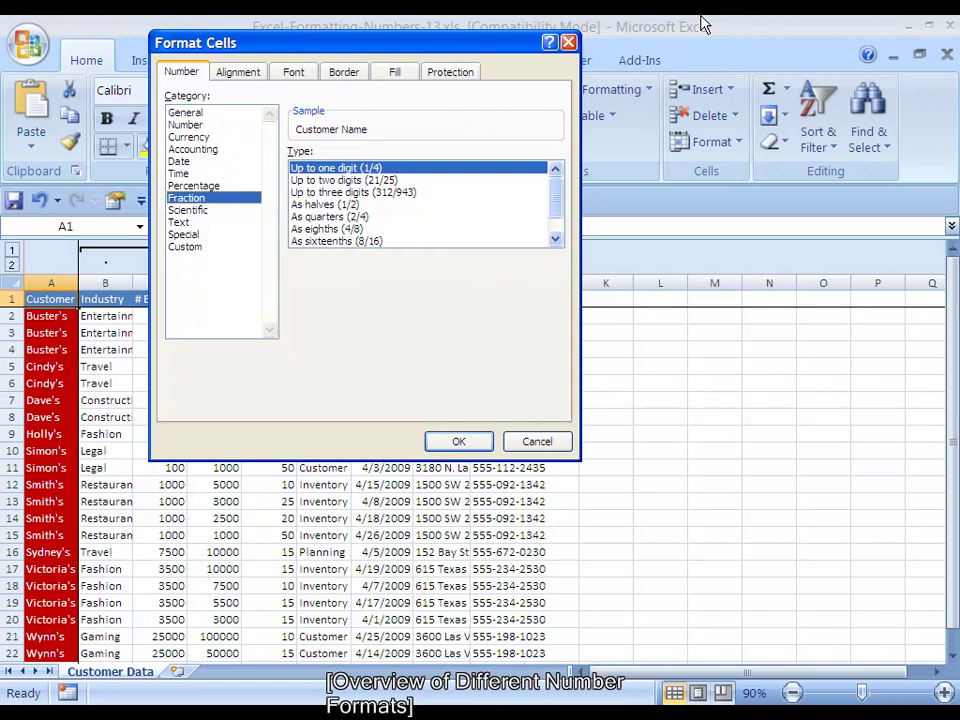
key(Down)
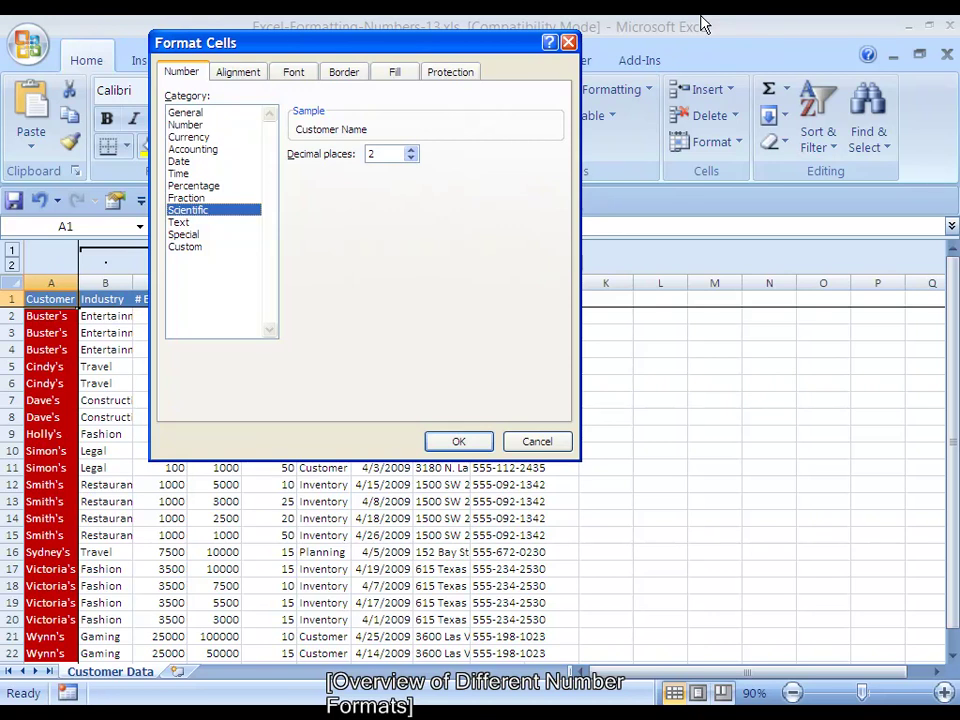
key(Down)
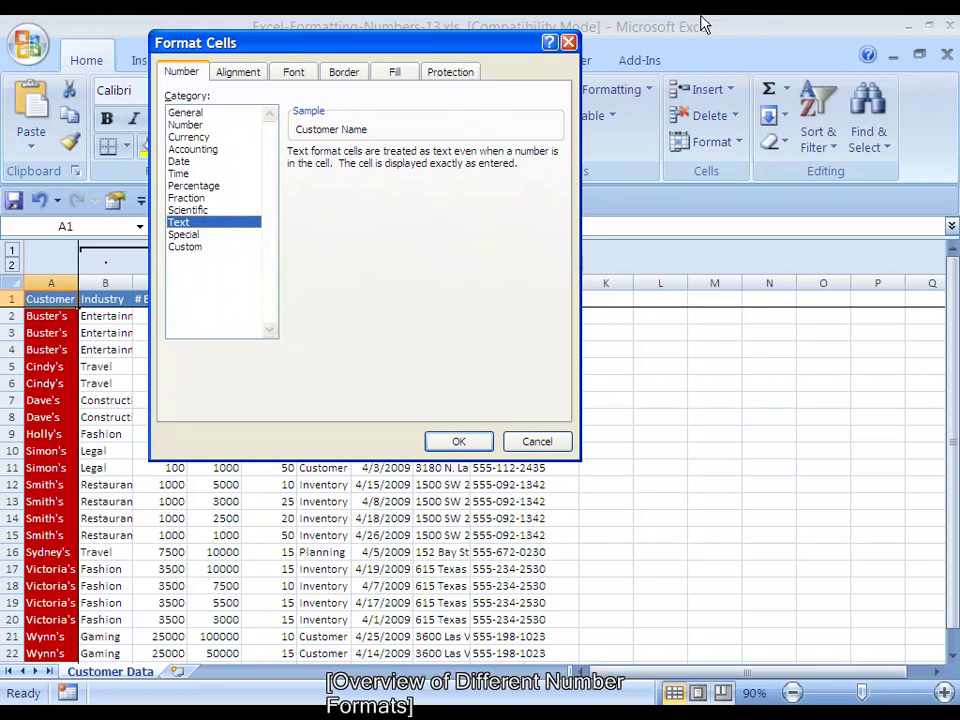
Examine the Special format types offered for various locales, from the English variants to Chinese (PRC) and Dutch (Belgium)
key(Down)
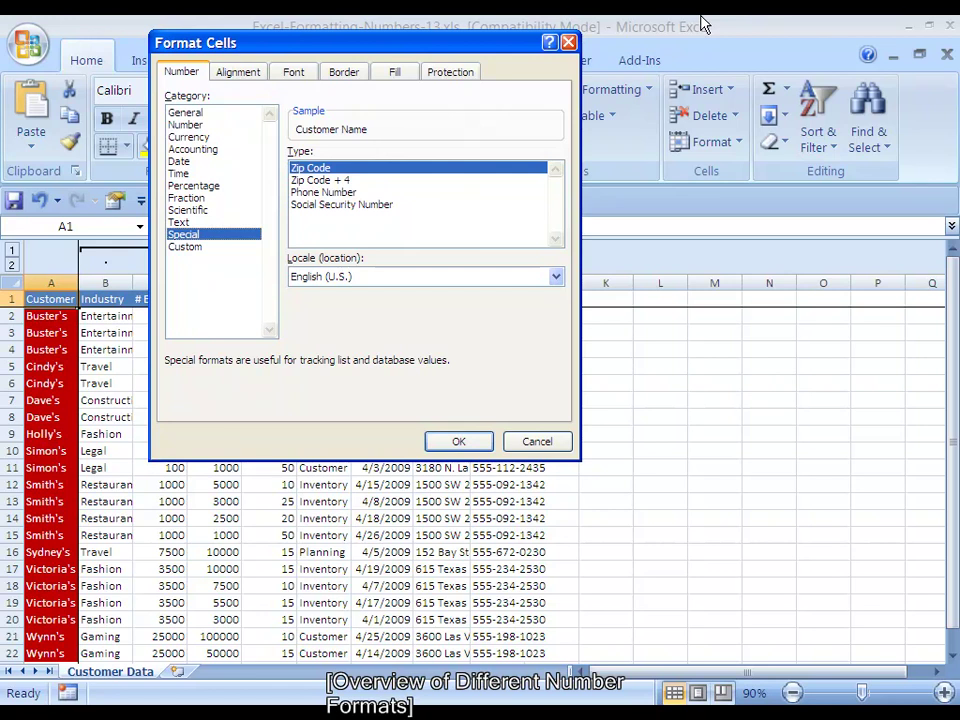
key(alt+Down)
key(Down)
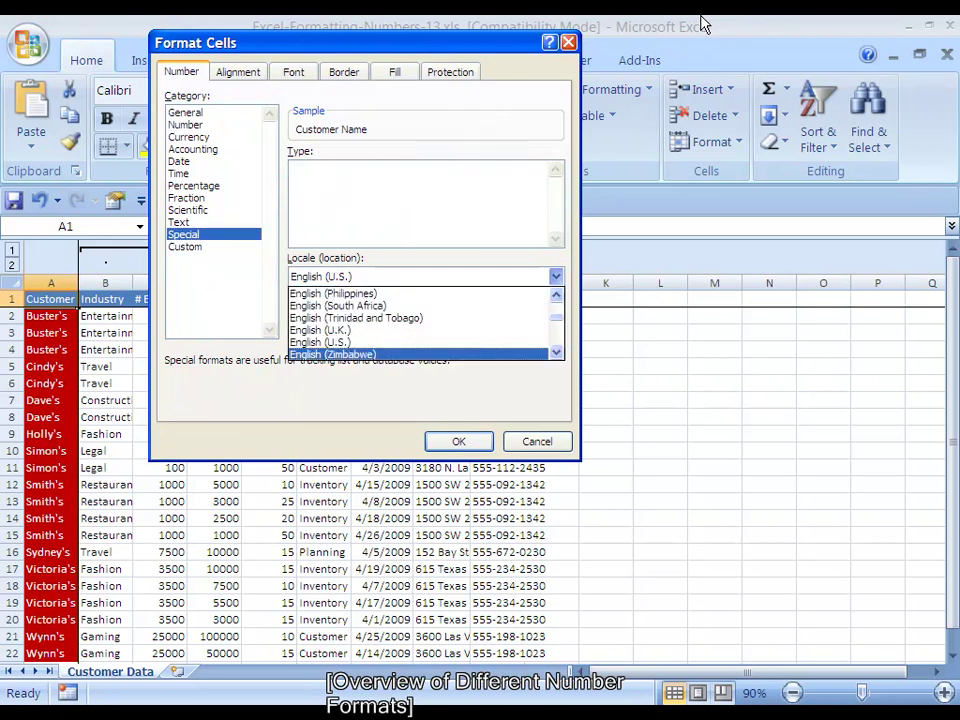
key(Up)
key(Up)
key(Up)
key(Up)
key(Up)
key(Up)
key(Up)
key(Up)
key(Up)
key(Up)
key(Up)
key(Up)
key(Up)
key(Up)
key(Up)
key(Up)
key(Up)
key(Up)
key(Up)
key(Up)
key(Up)
key(Up)
key(Up)
key(Up)
key(Up)
key(Up)
key(Up)
key(Up)
key(Up)
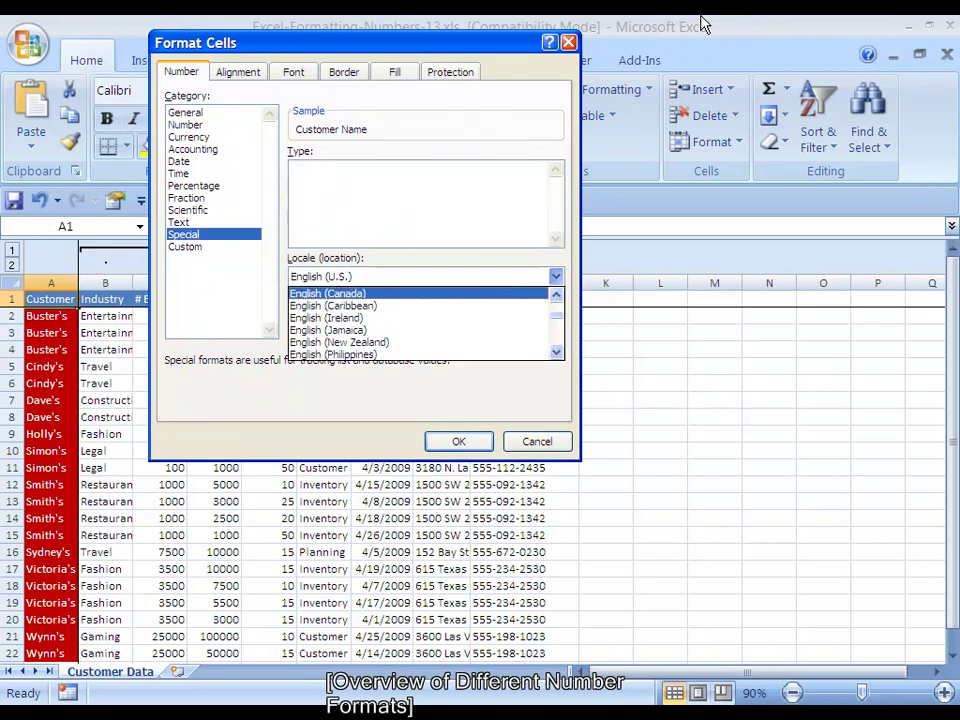
key(Down)
key(Down)
key(Down)
key(Down)
key(Down)
key(Down)
key(Down)
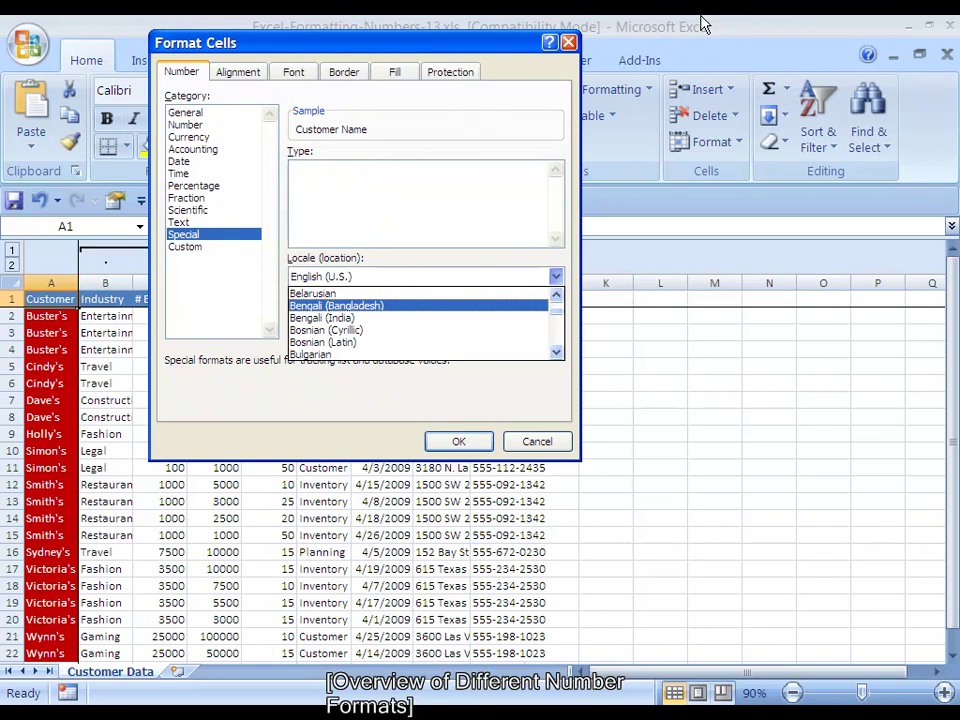
key(Down)
key(Down)
key(Down)
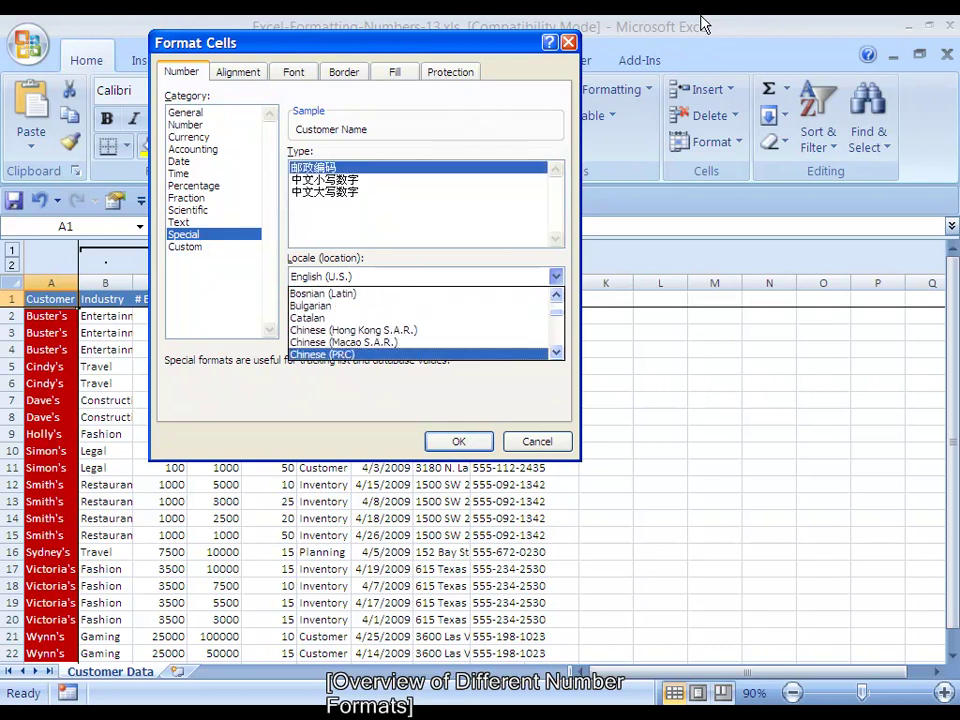
key(Up)
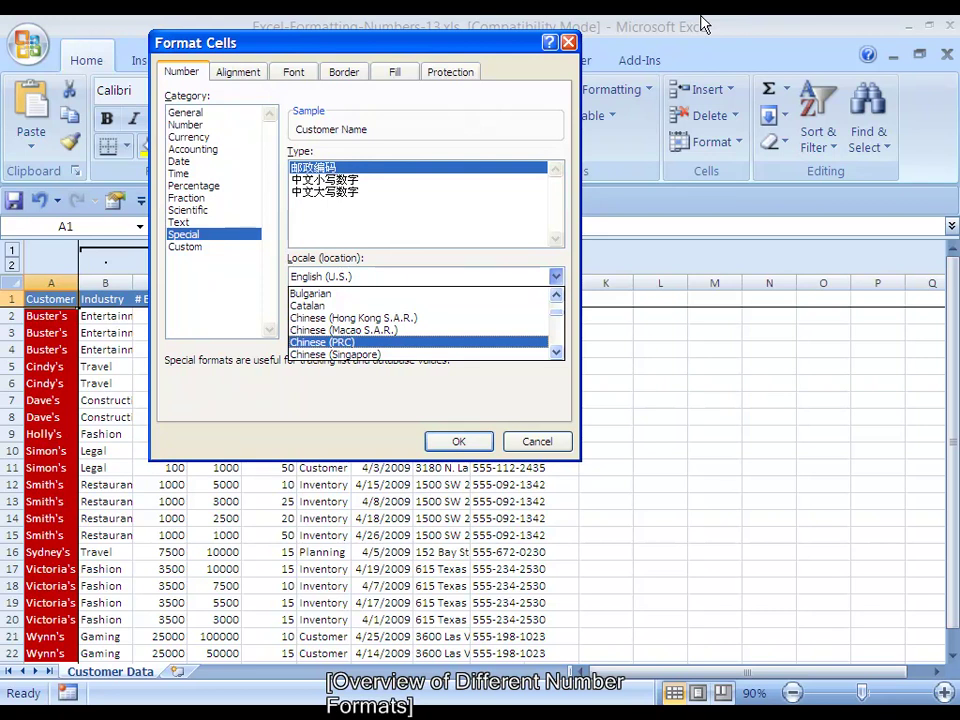
key(Down)
key(Down)
key(Down)
key(Down)
key(Down)
key(Down)
key(Down)
key(Down)
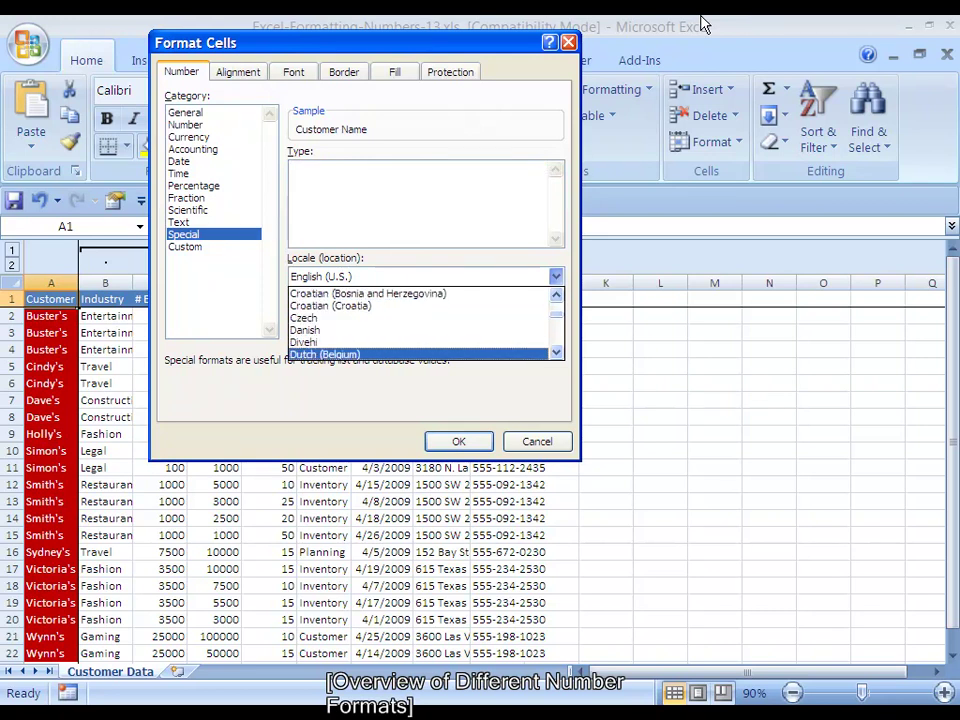
Keep the English (U.S.) locale, review the Custom format codes and leave Format Cells without applying anything
key(Escape)
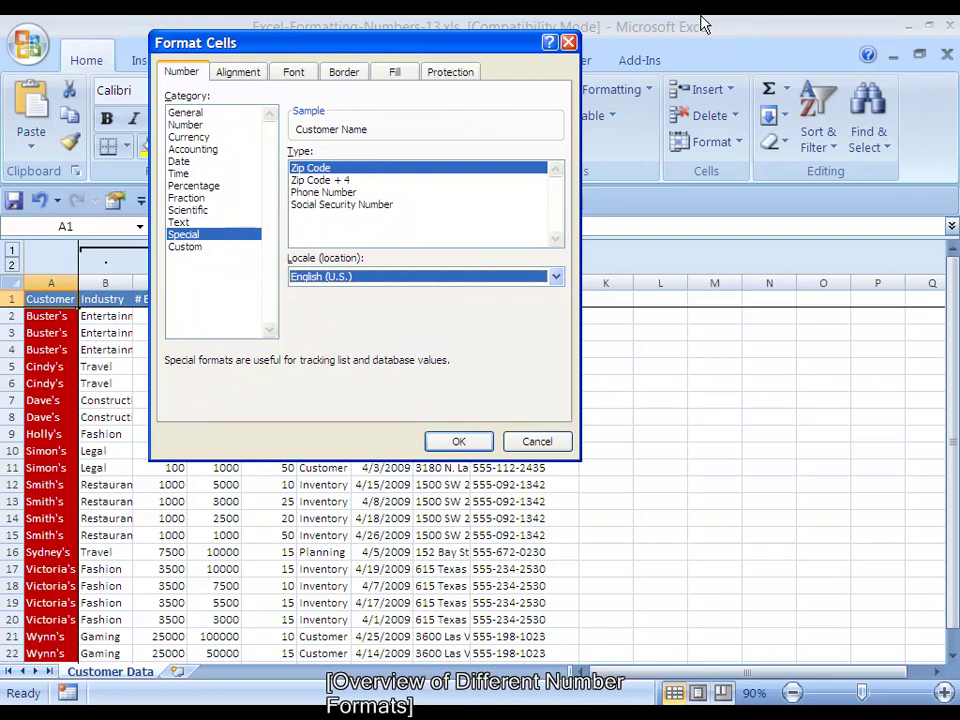
key(Down)
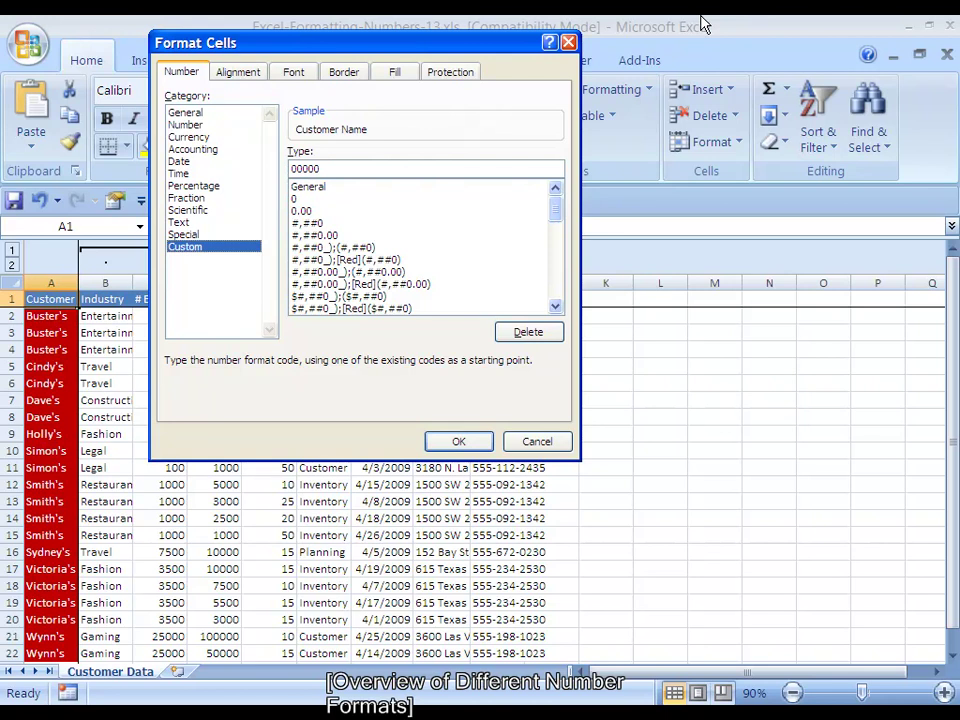
key(Escape)
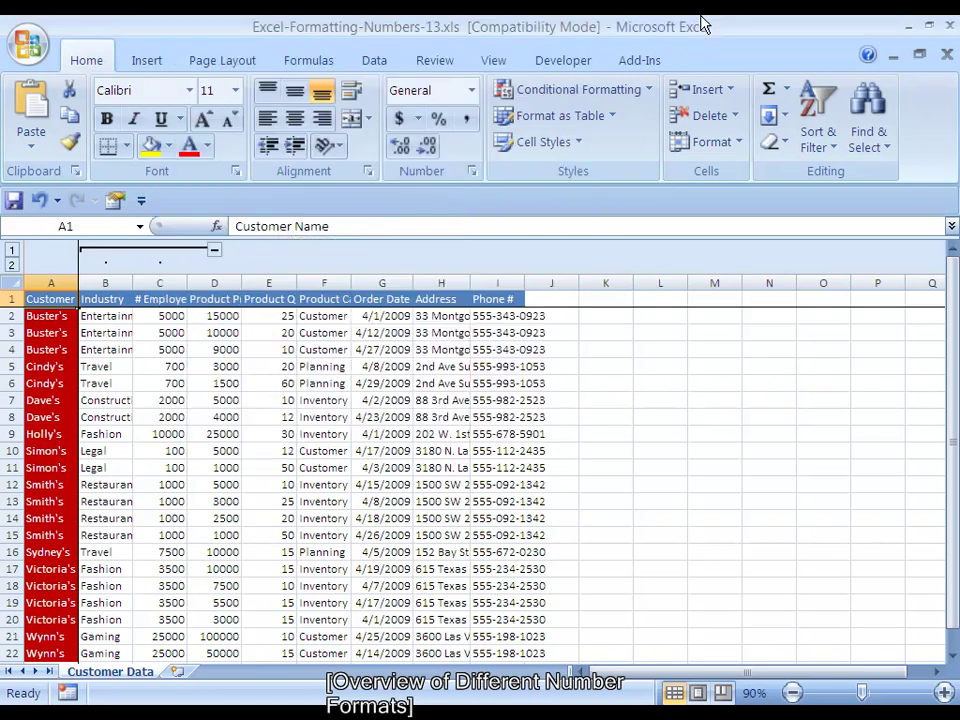
From cell C2, try extending the selection to the edges of the data block, and return to C2 alone
key(Right)
key(Right)
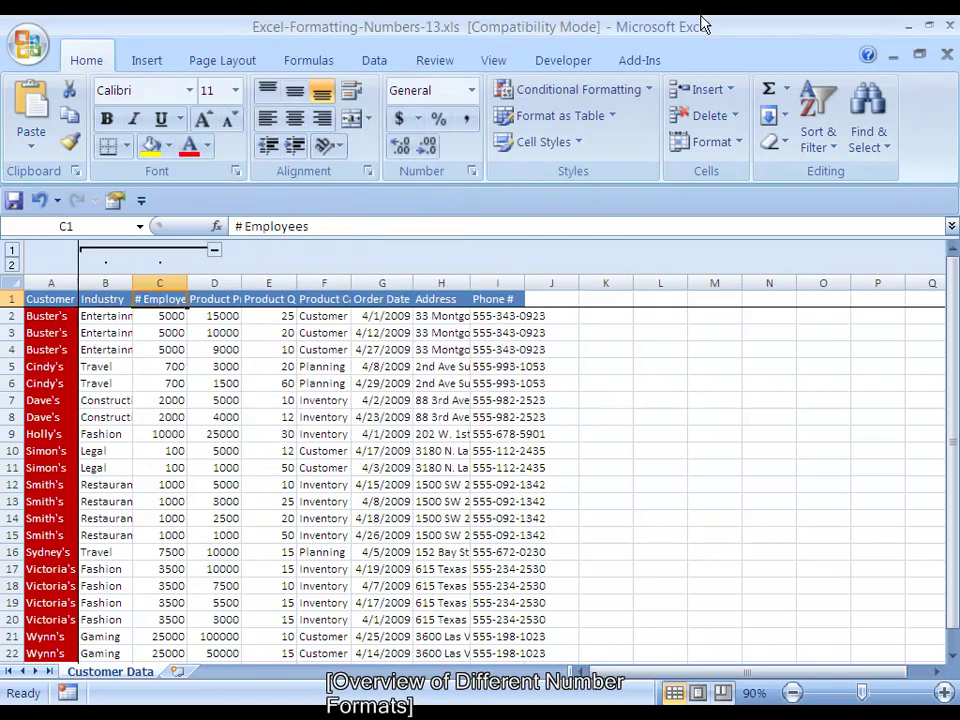
key(Down)
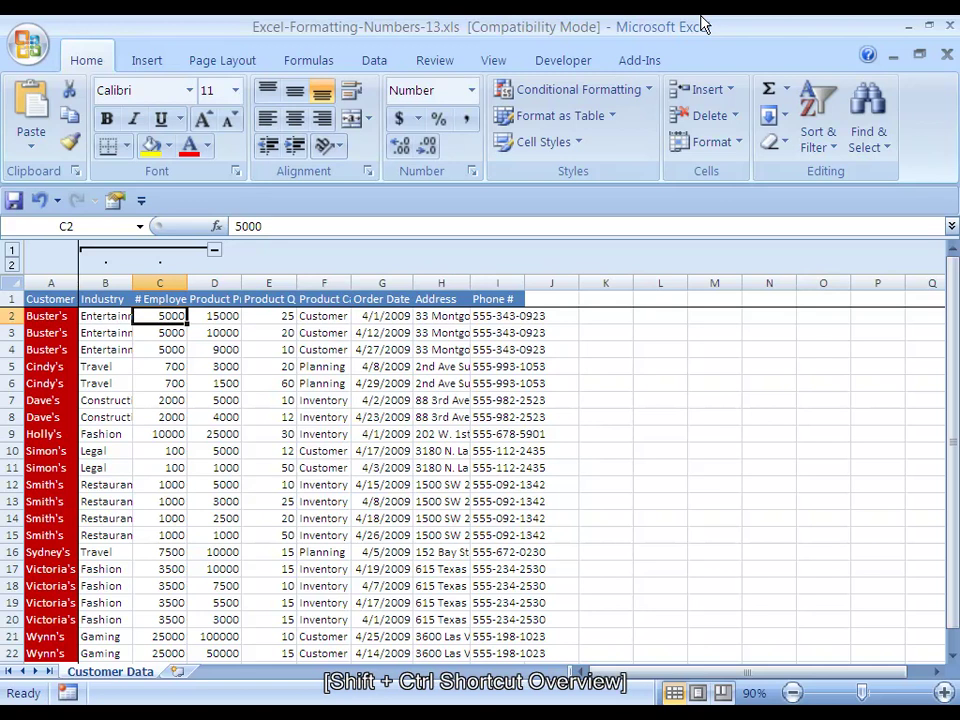
key(ctrl+shift+Down)
key(ctrl+shift+Right)
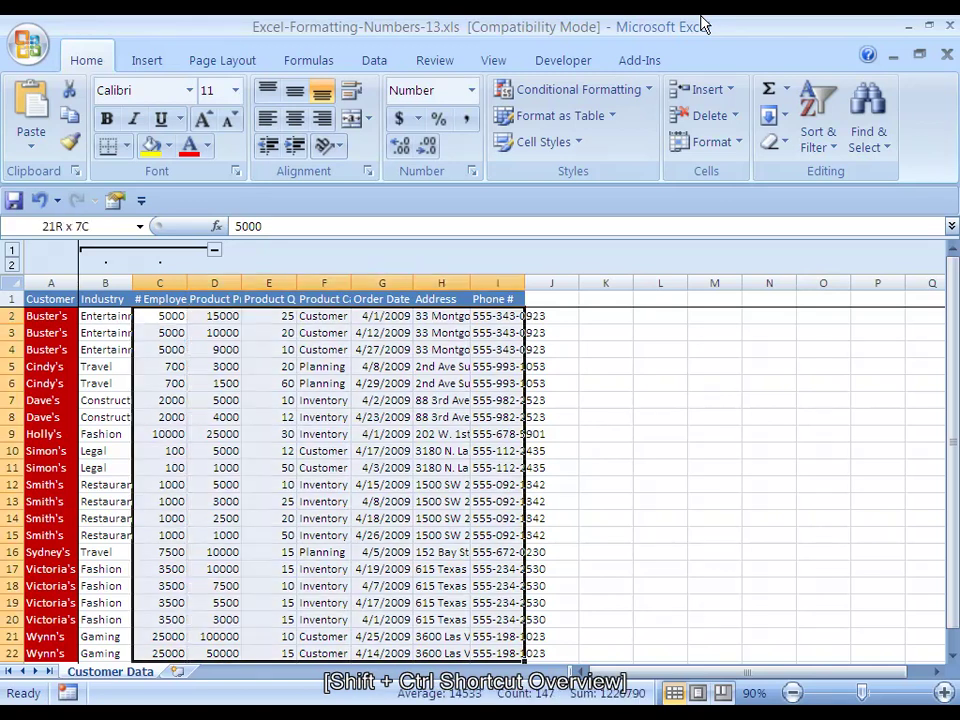
key(ctrl+shift+Left)
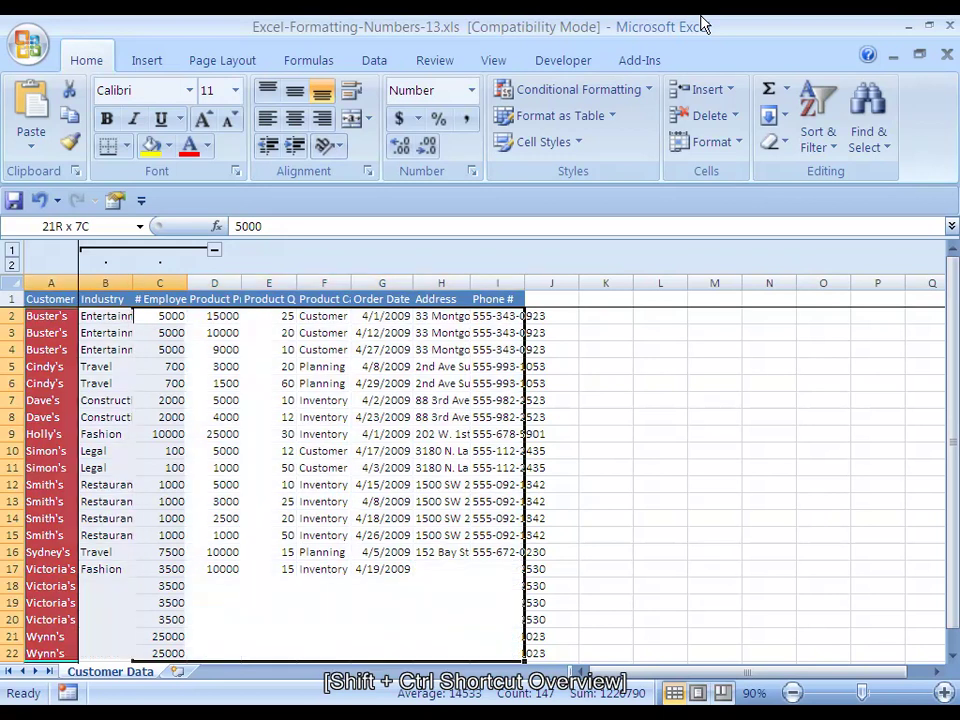
key(Right)
key(Left)
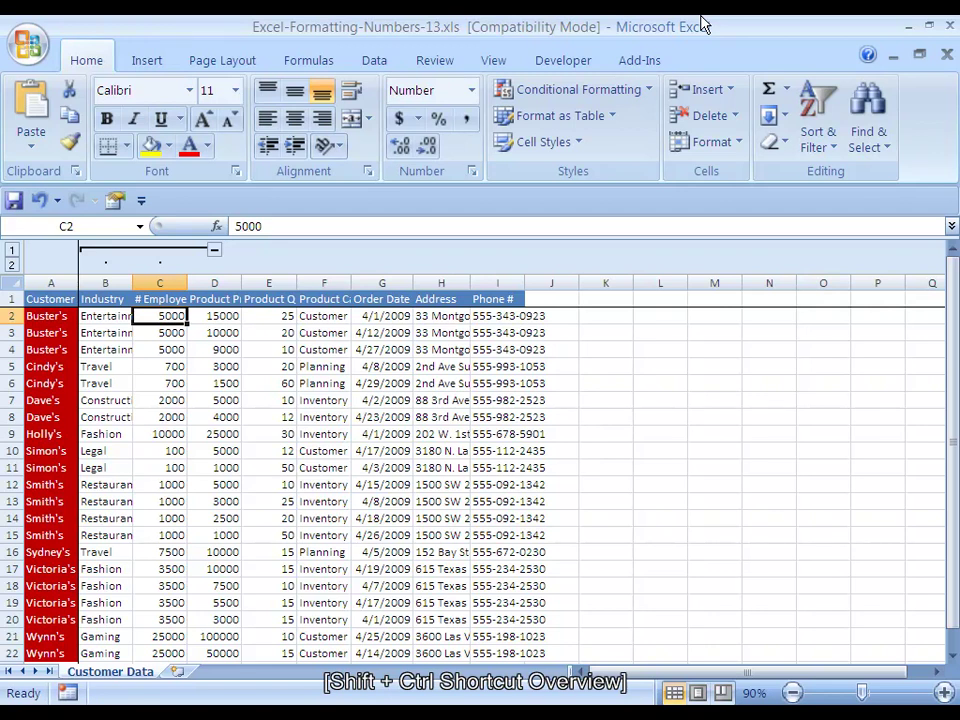
Check the number format categories for cell C2 in Format Cells and leave without changing its format
key(ctrl+1)
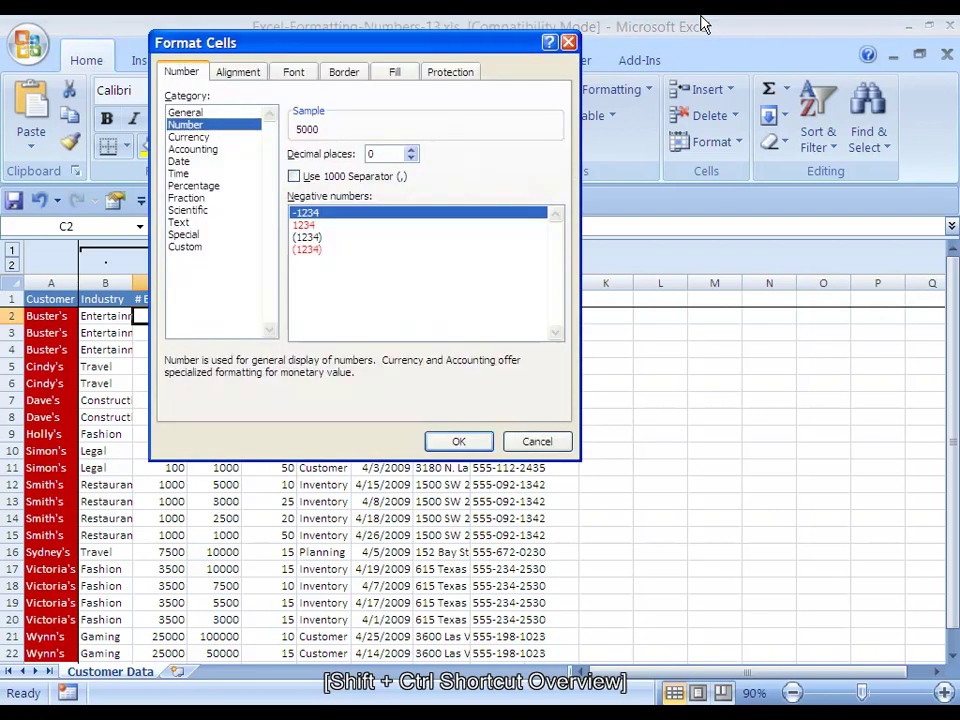
key(Down)
key(Down)
key(Down)
key(Up)
key(Up)
key(Up)
key(Up)
key(Escape)
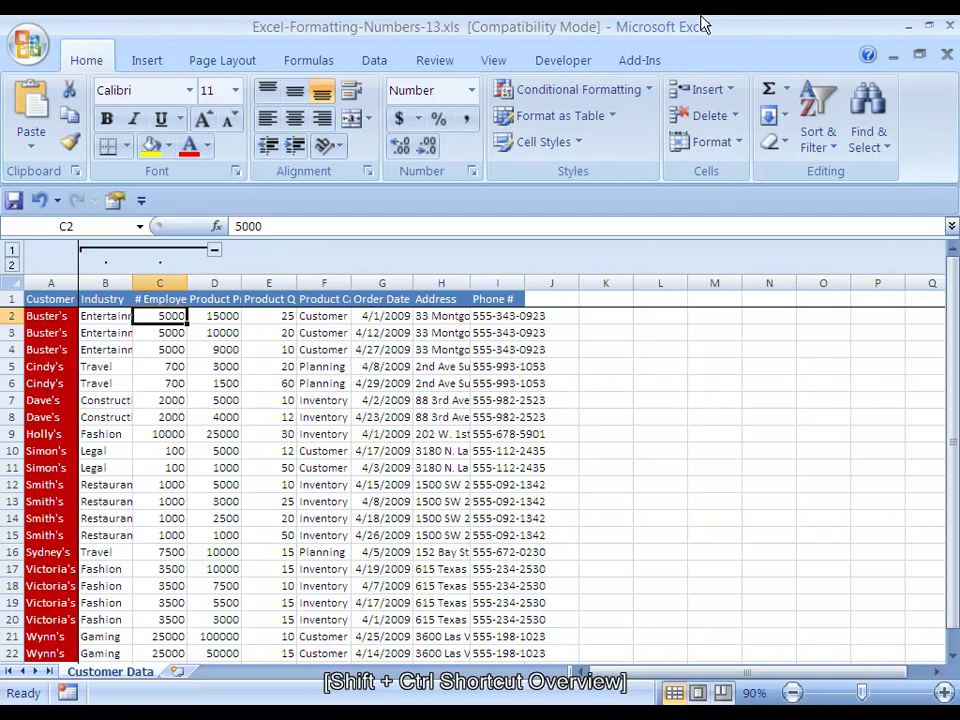
Apply the General format to cell C2 and check its category in Format Cells
key(ctrl+shift+asciitilde)
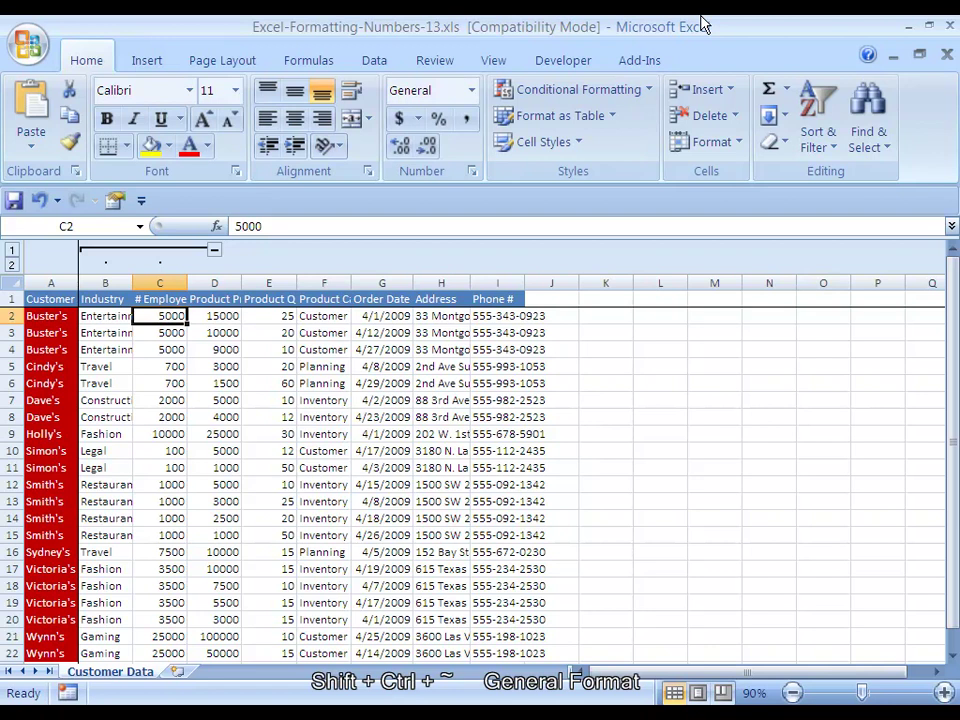
key(ctrl+1)
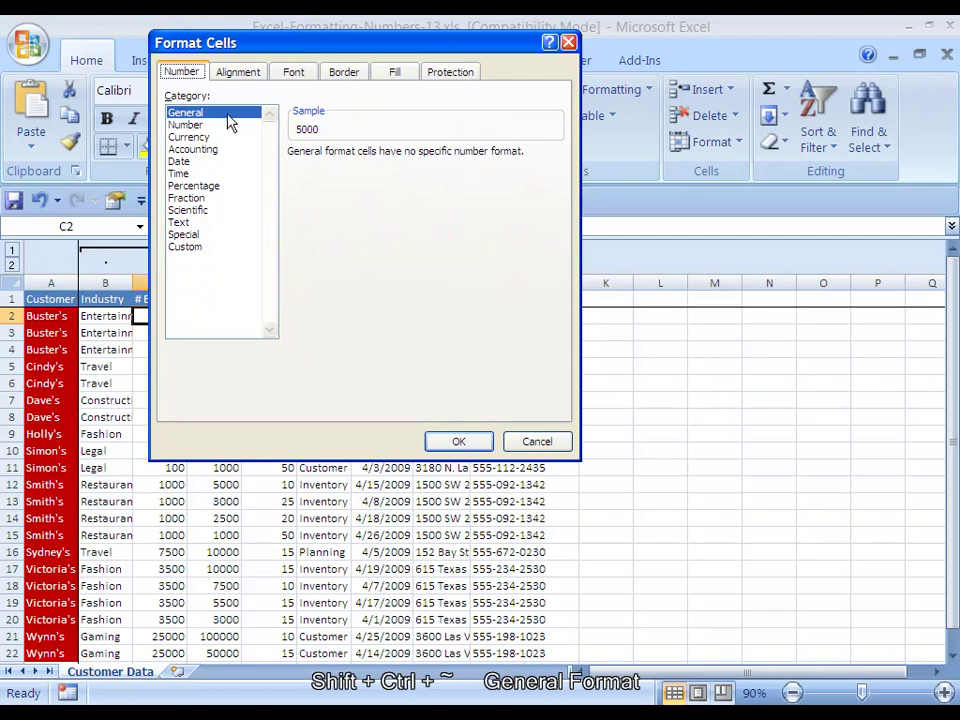
key(Escape)
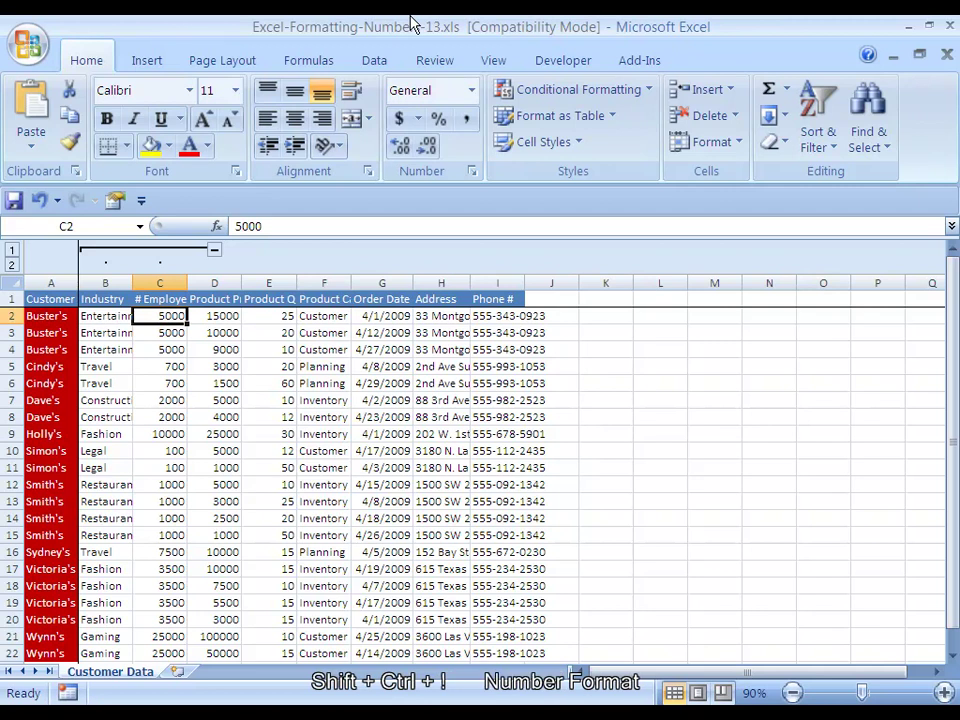
Apply the Number format with a thousands separator and two decimals to cell C2
key(ctrl+shift+exclam)
key(Right)
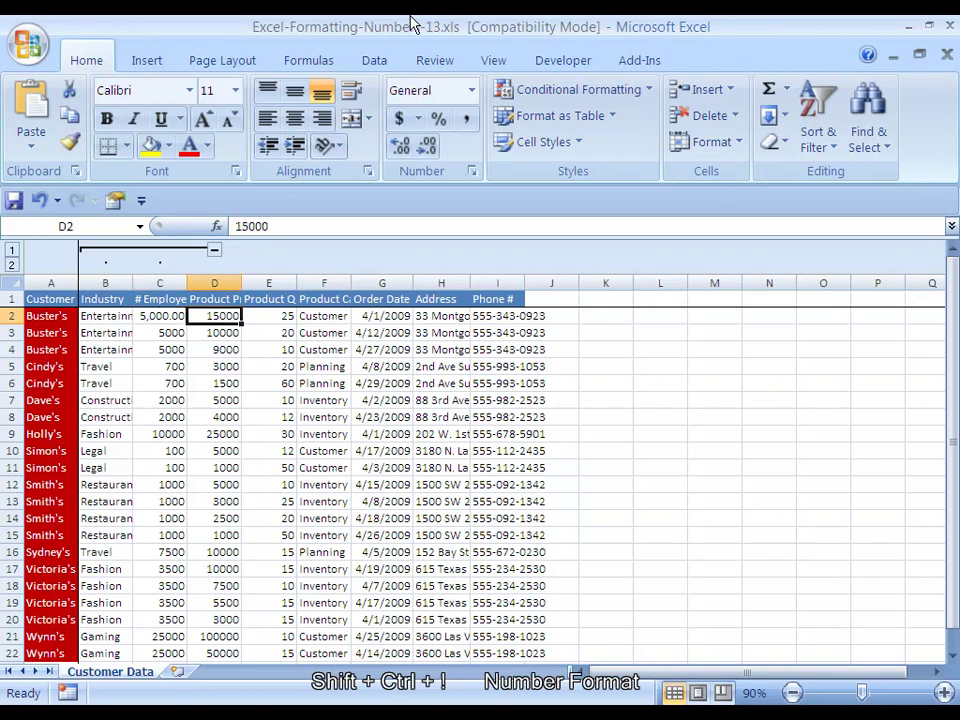
key(Right)
key(Down)
Try the Time format on cell C2 and reapply the Number format to it
key(Left)
key(Up)
key(Left)
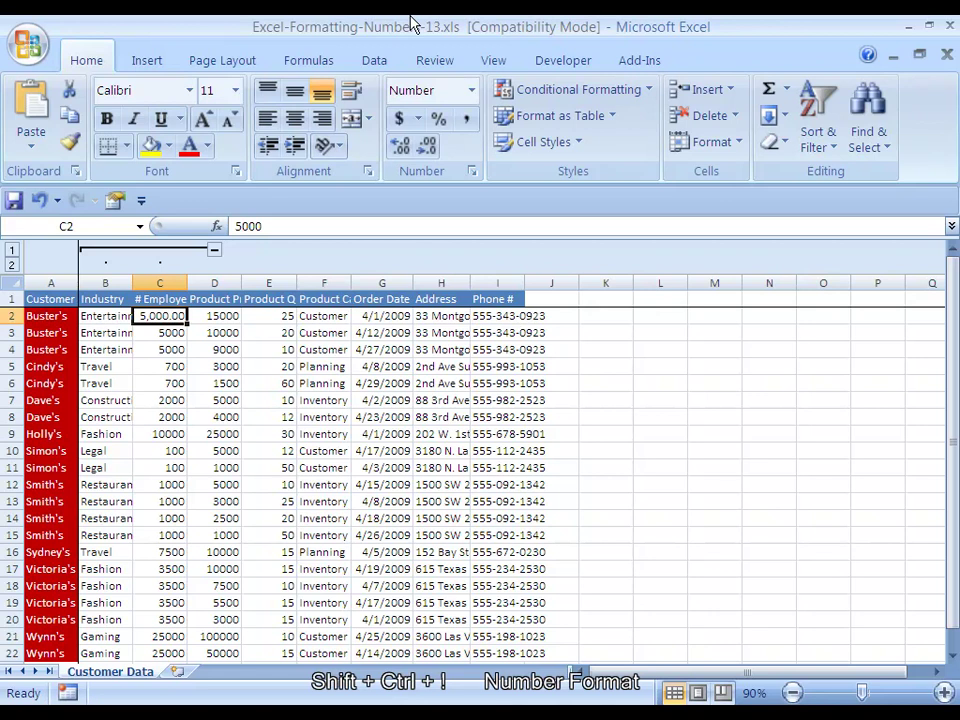
key(ctrl+shift+2)
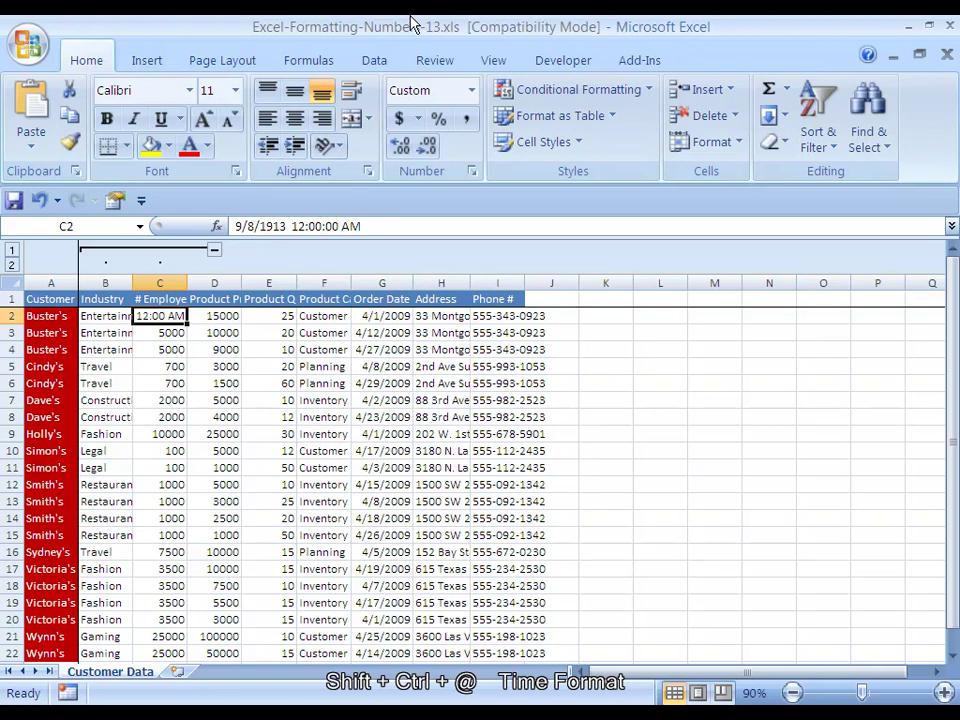
key(ctrl+shift+1)
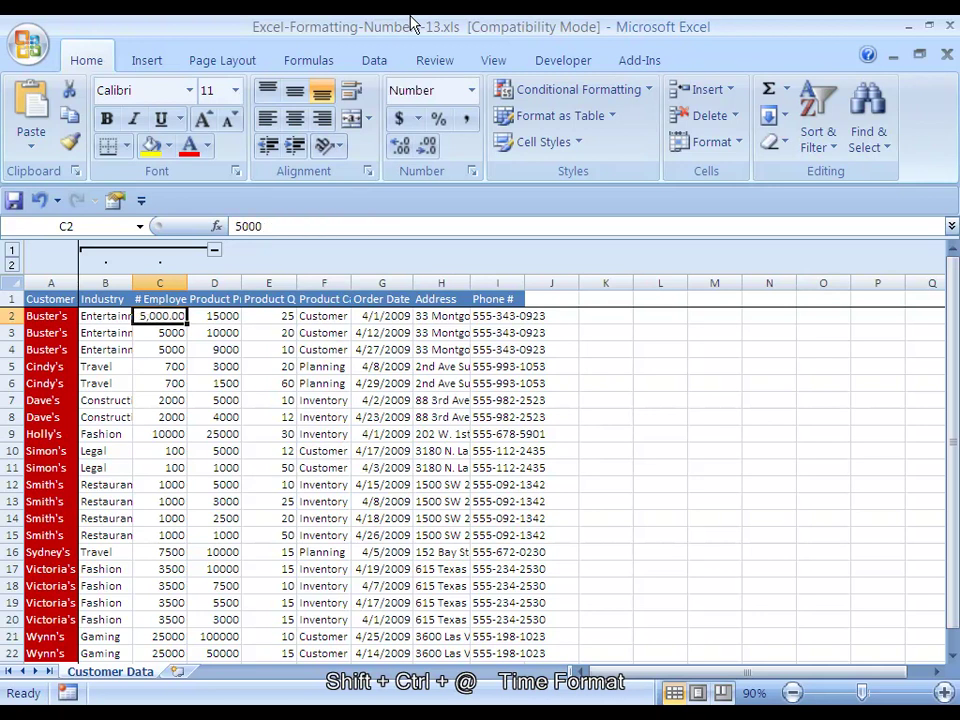
Apply the day-month-year Date format to the first order date in G2, checking its underlying value in the cell
key(Right)
key(Right)
key(Right)
key(Right)
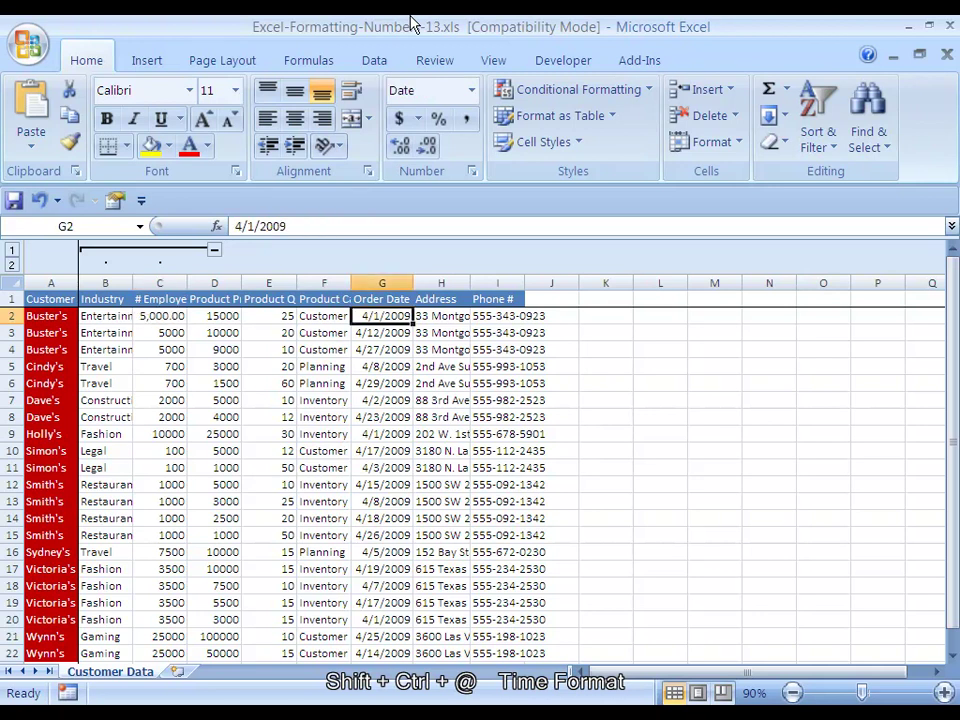
key(ctrl+shift+3)
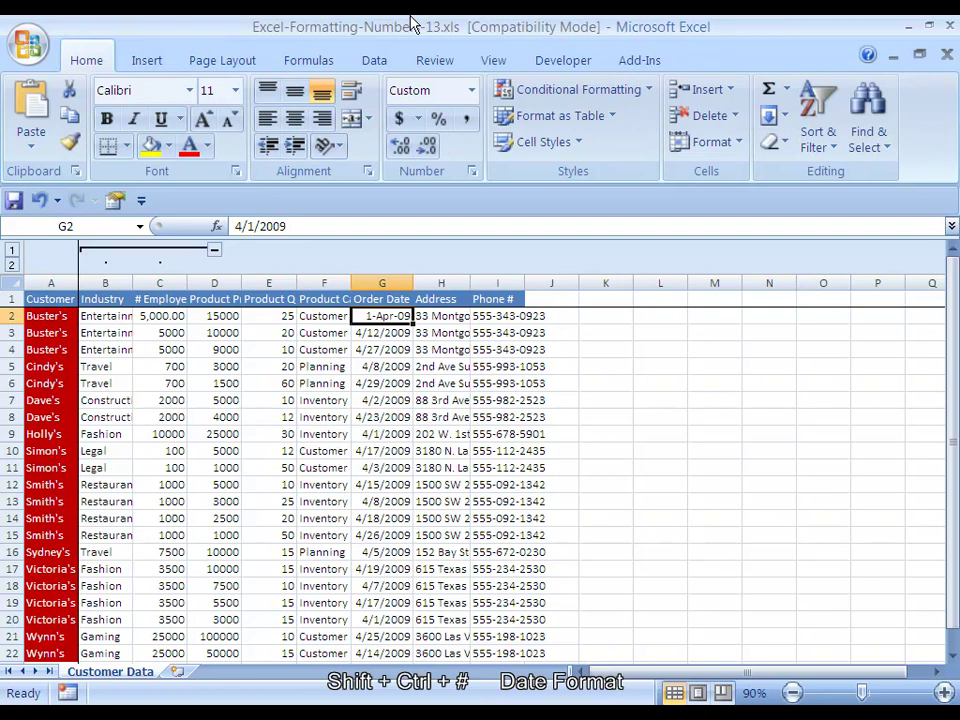
key(F2)
key(shift+Home)
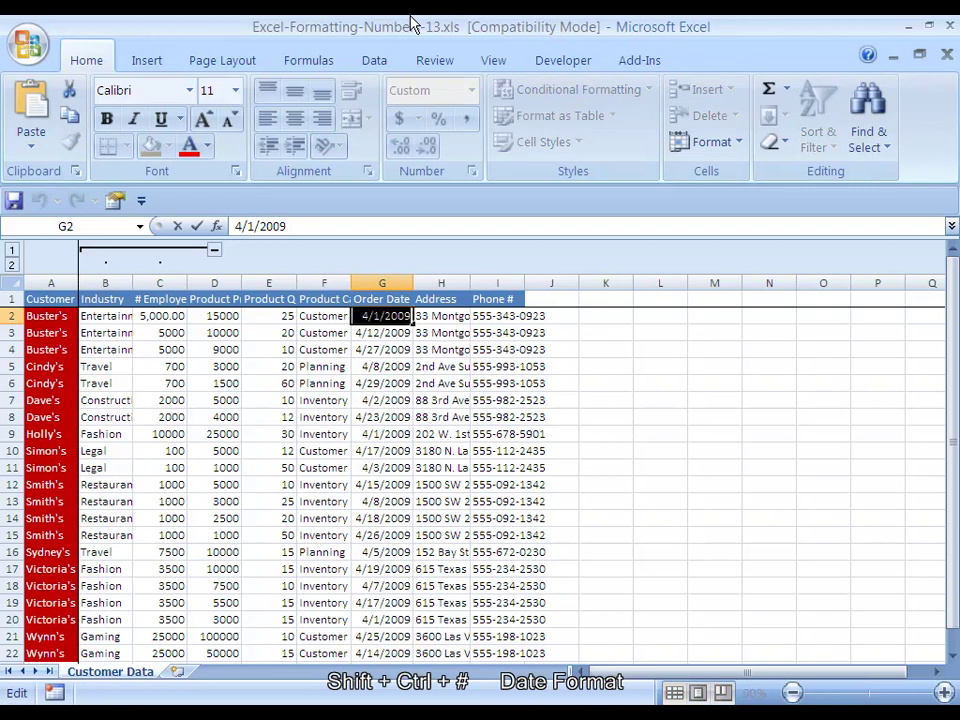
key(ctrl+shift+3)
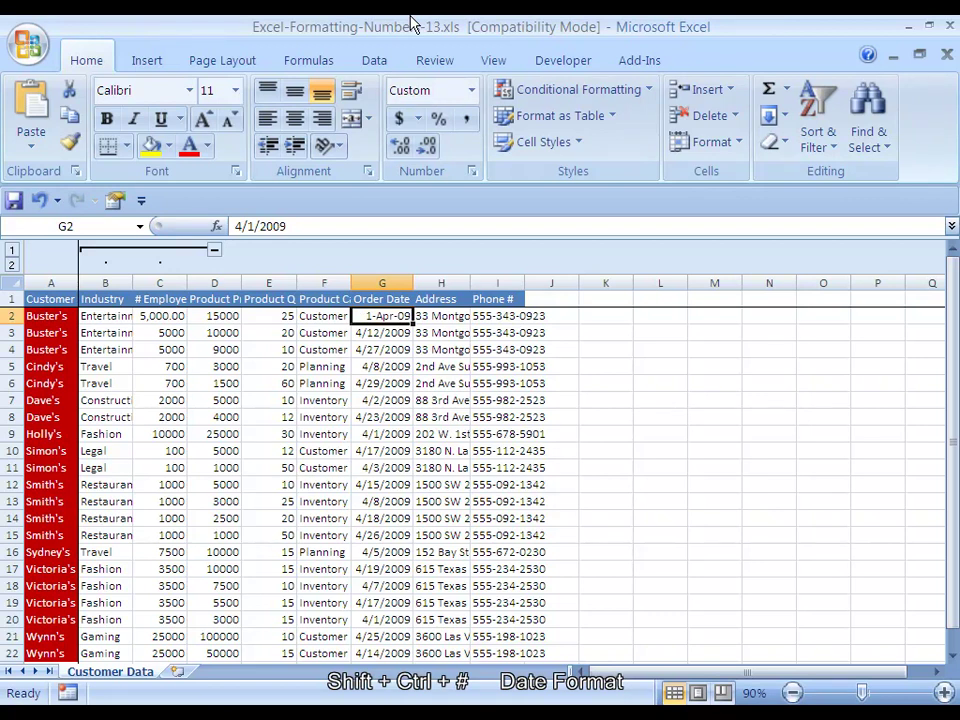
Apply the Currency format to the first product price in D2 and autofit the column width to it
key(Left)
key(Left)
key(Left)
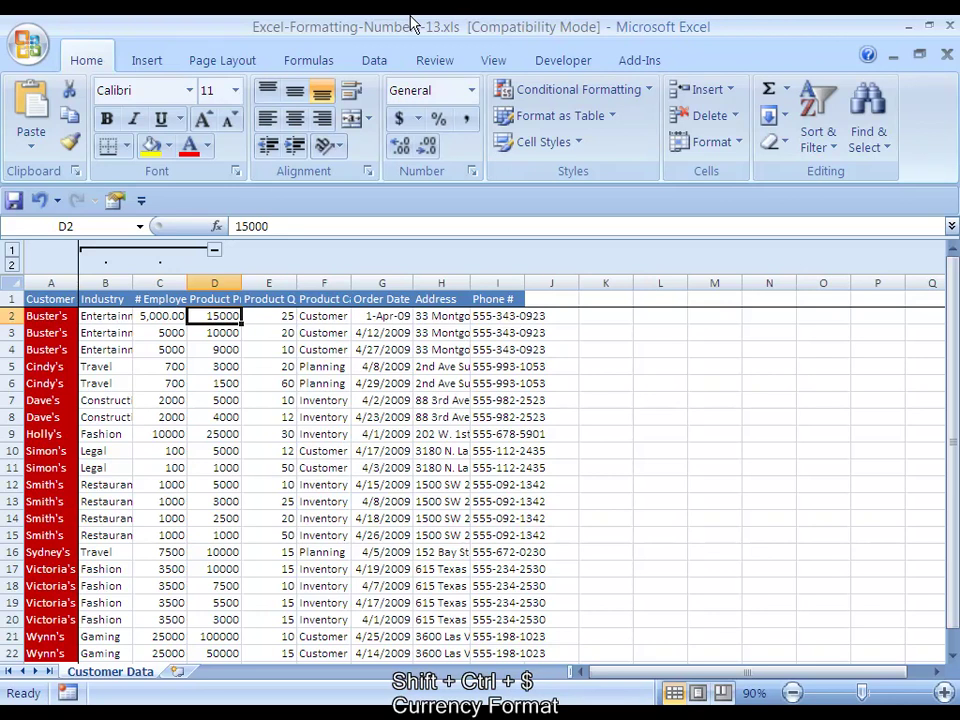
key(ctrl+shift+dollar)
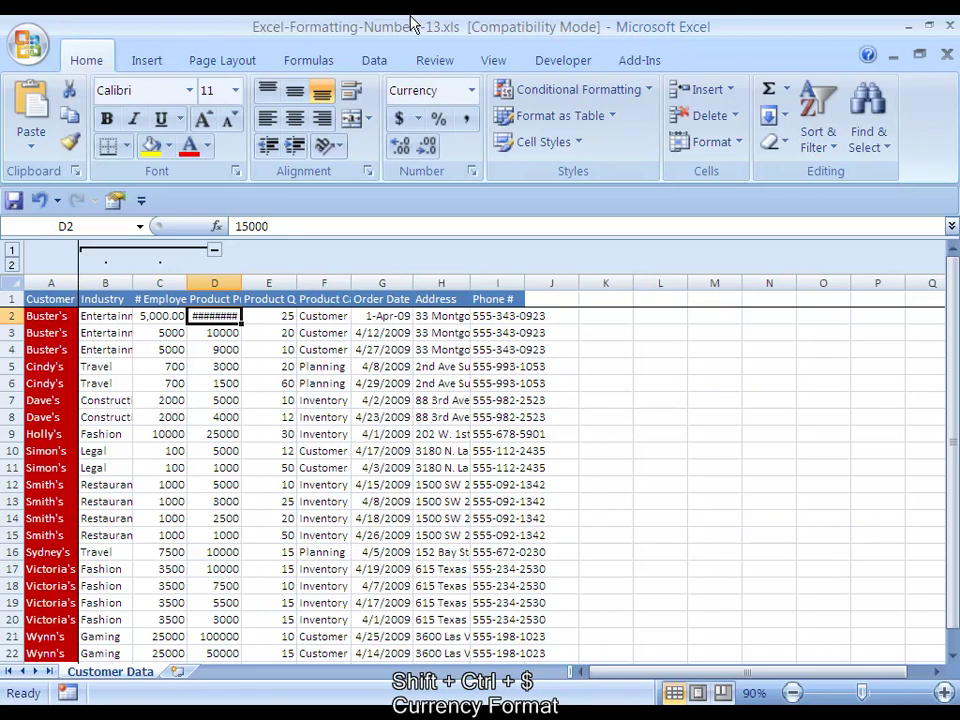
key(alt+h)
key(o)
key(i)
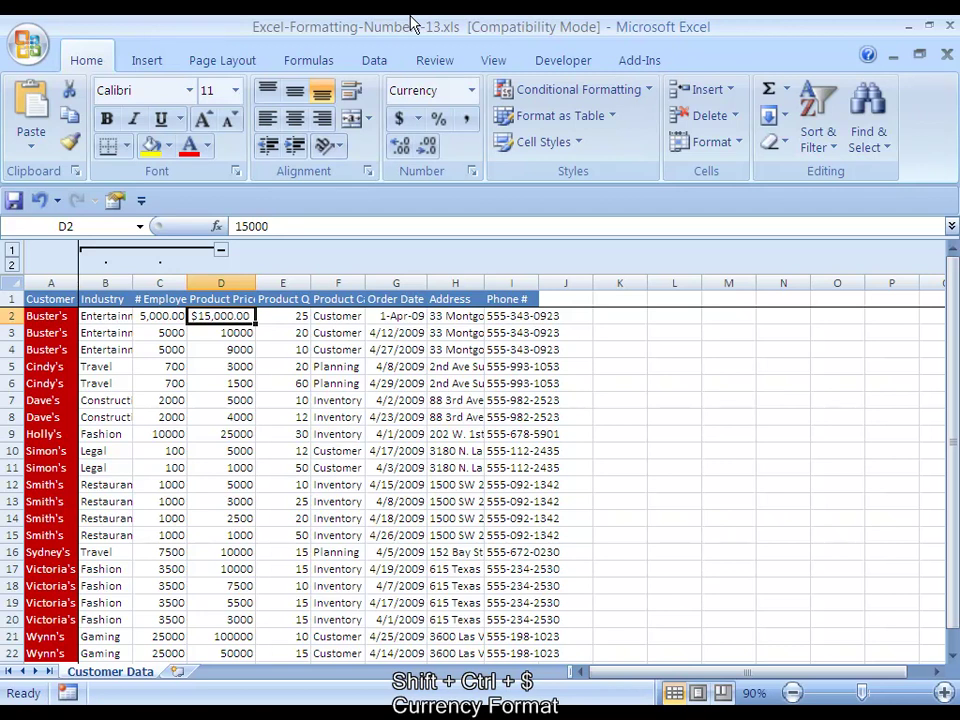
Apply the Percentage format to cell E2, replace it with Scientific, and check the result in Format Cells
key(Right)
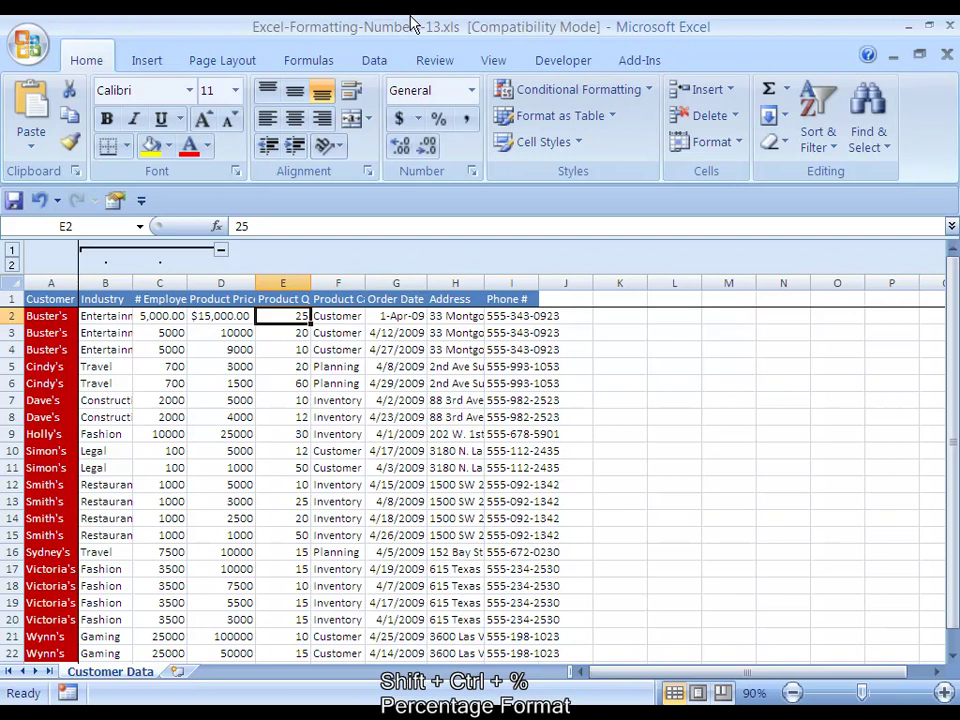
key(ctrl+shift+percent)
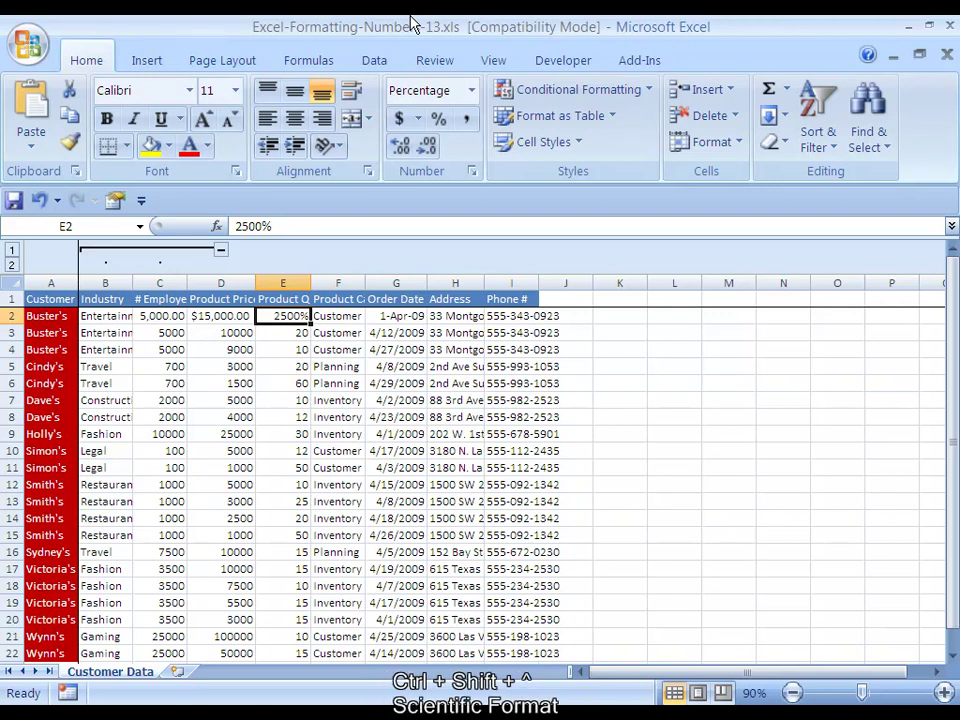
key(ctrl+shift+asciicircum)
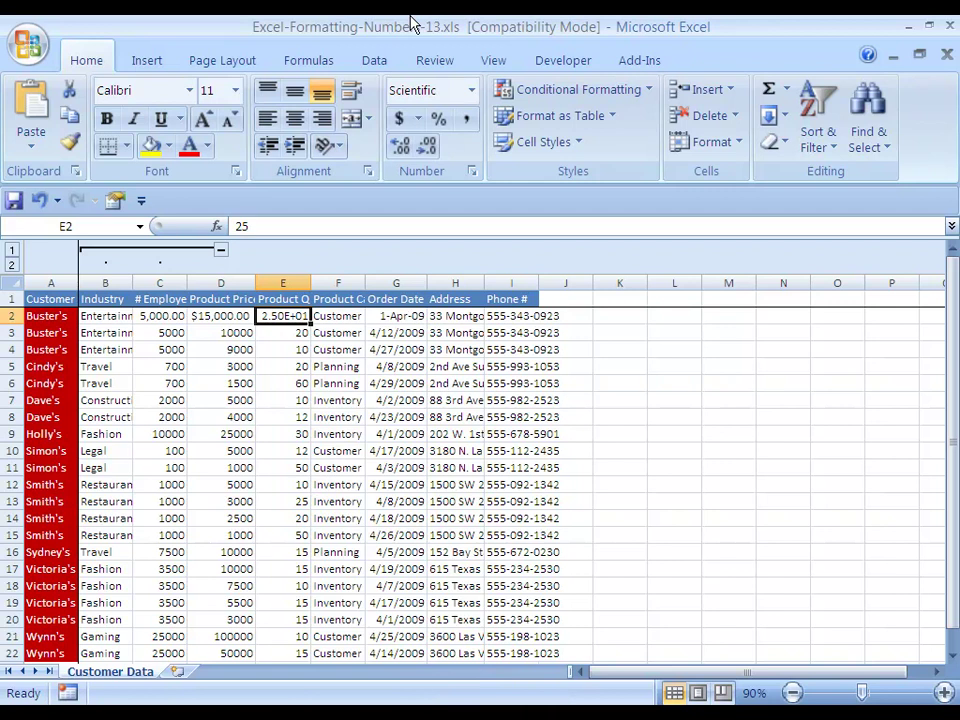
key(ctrl+1)
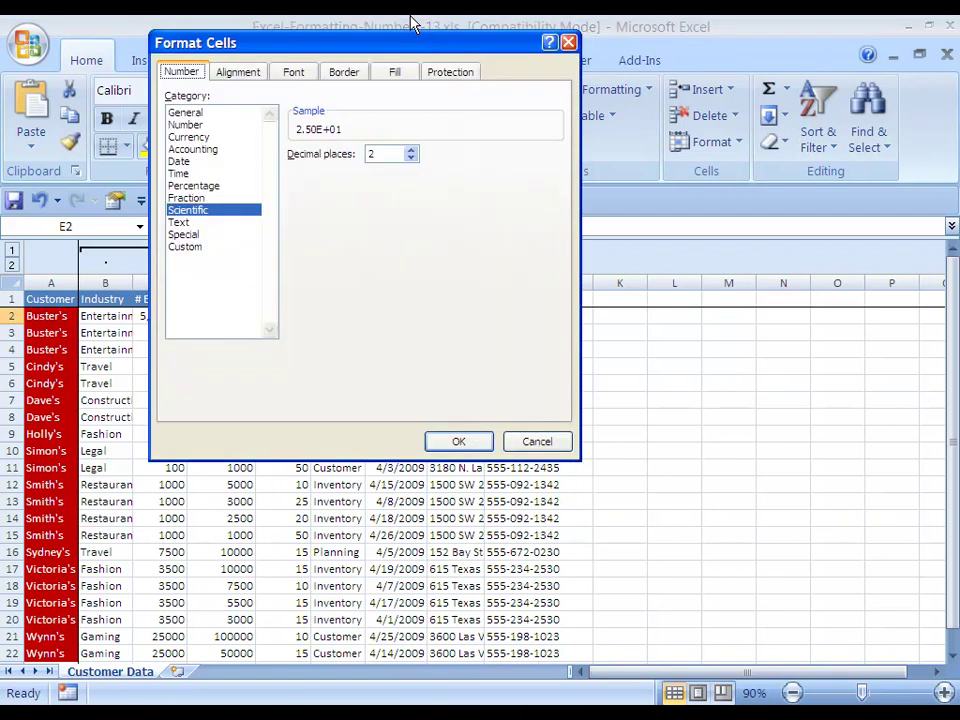
Close Format Cells without changes and undo the Scientific and Percentage formats on E2
key(Escape)
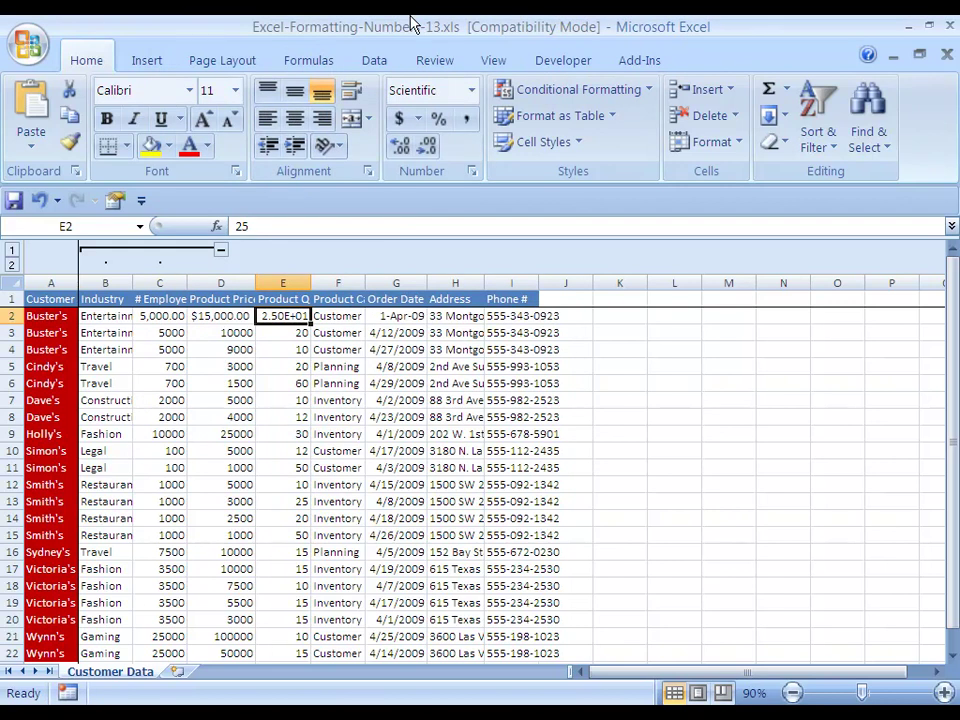
key(ctrl+shift+5)
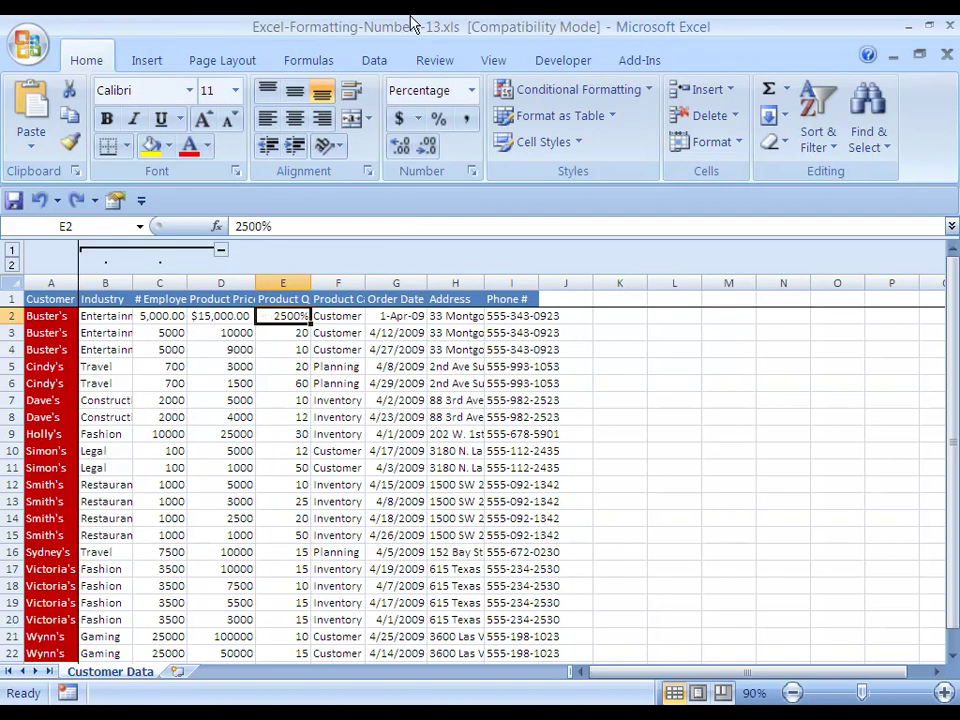
key(ctrl+shift+grave)
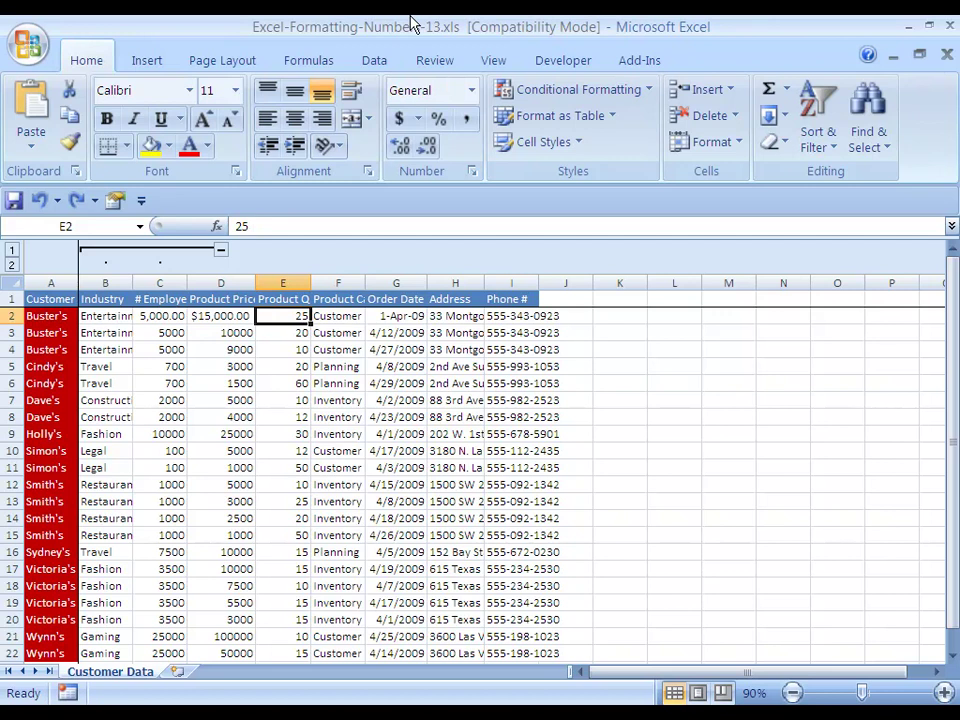
Autofit the width of the employee count column to cell C2
key(Left)
key(Left)
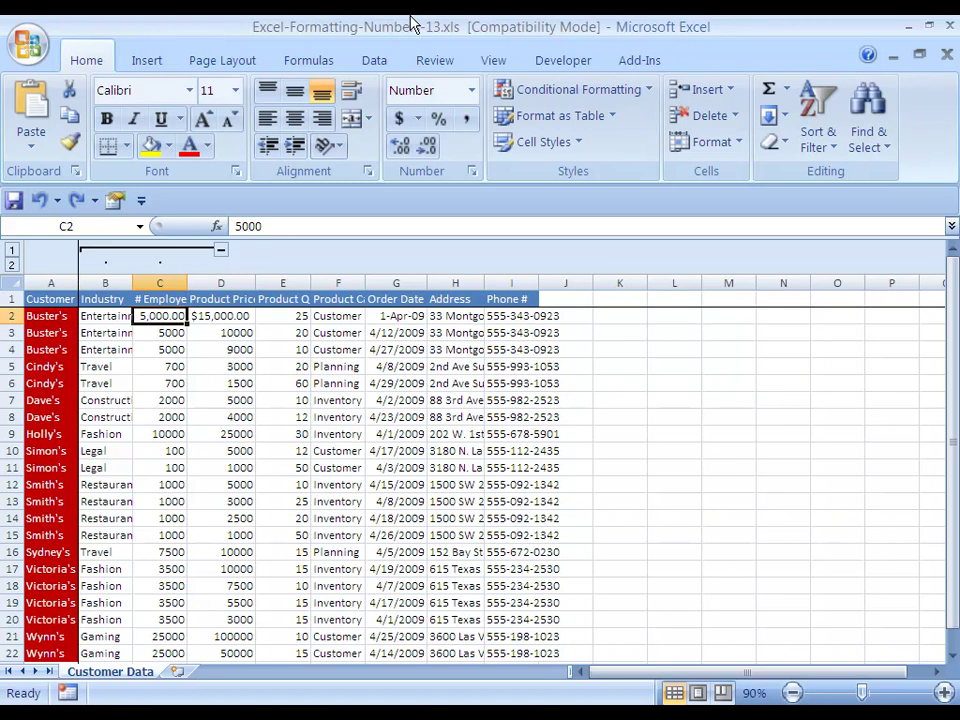
key(alt+h)
key(o)
key(i)
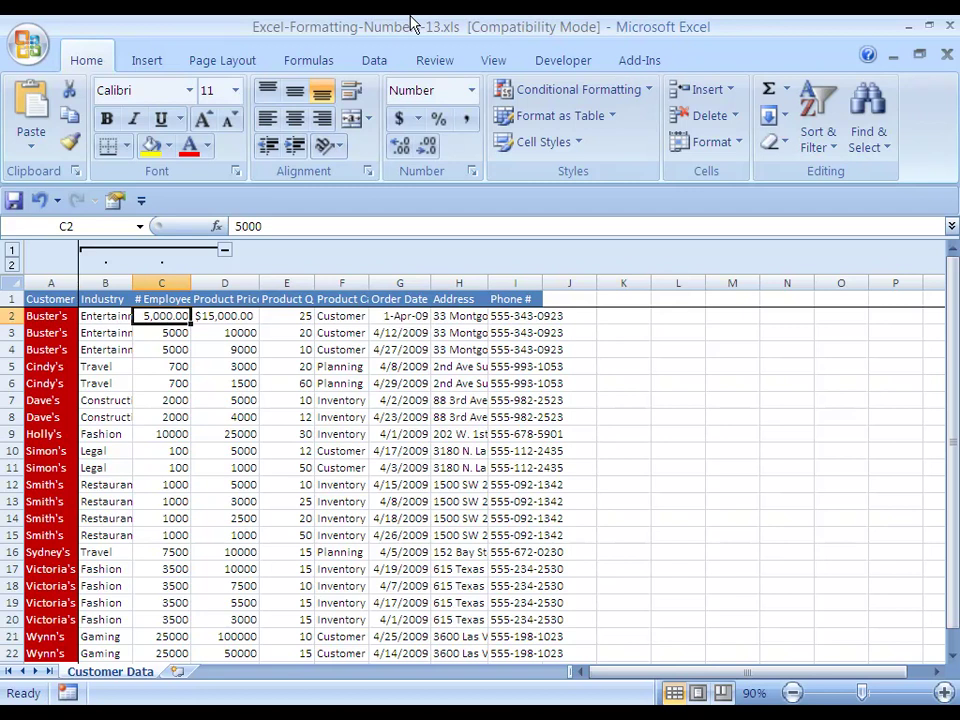
Review the Number settings of C2 in Format Cells and try decreasing and increasing its decimal places
key(ctrl+1)
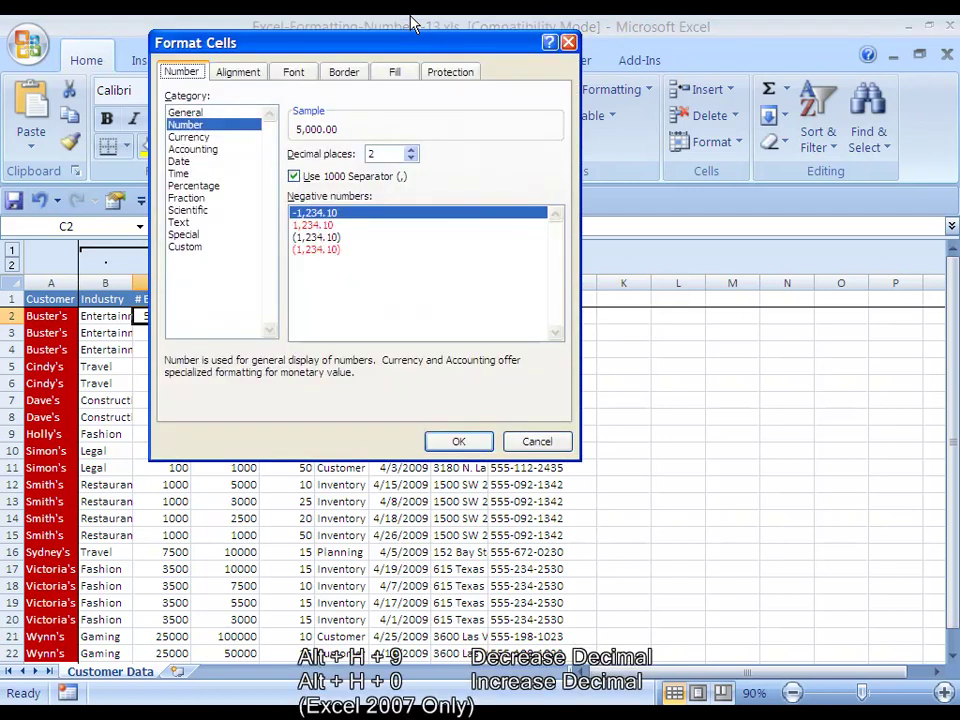
key(Return)
key(alt)
key(h)
key(9)
key(alt)
key(h)
key(0)
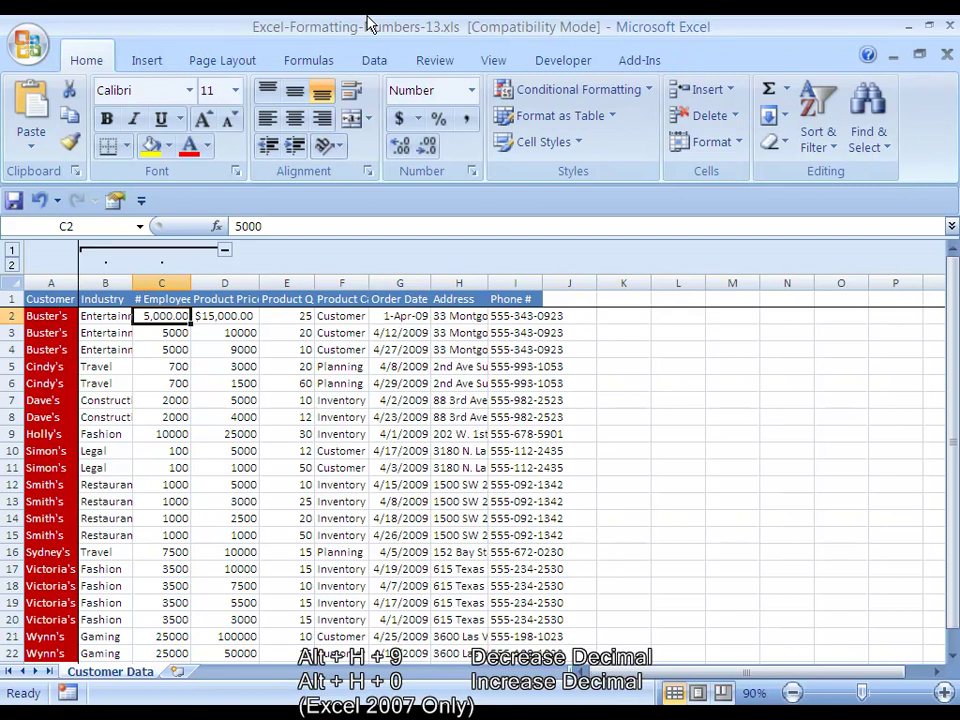
Undo the trial number formats and column width changes made on C2, D2 and G2
key(ctrl+z)
key(ctrl+z)
key(ctrl+z)
key(ctrl+z)
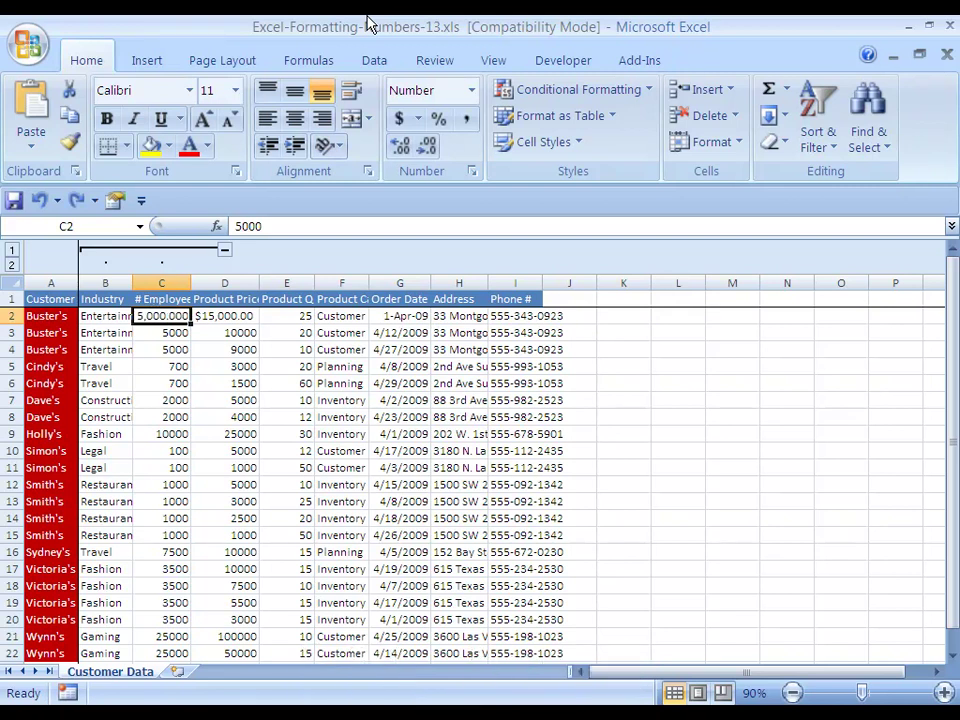
key(Right)
key(ctrl+z)
key(ctrl+z)
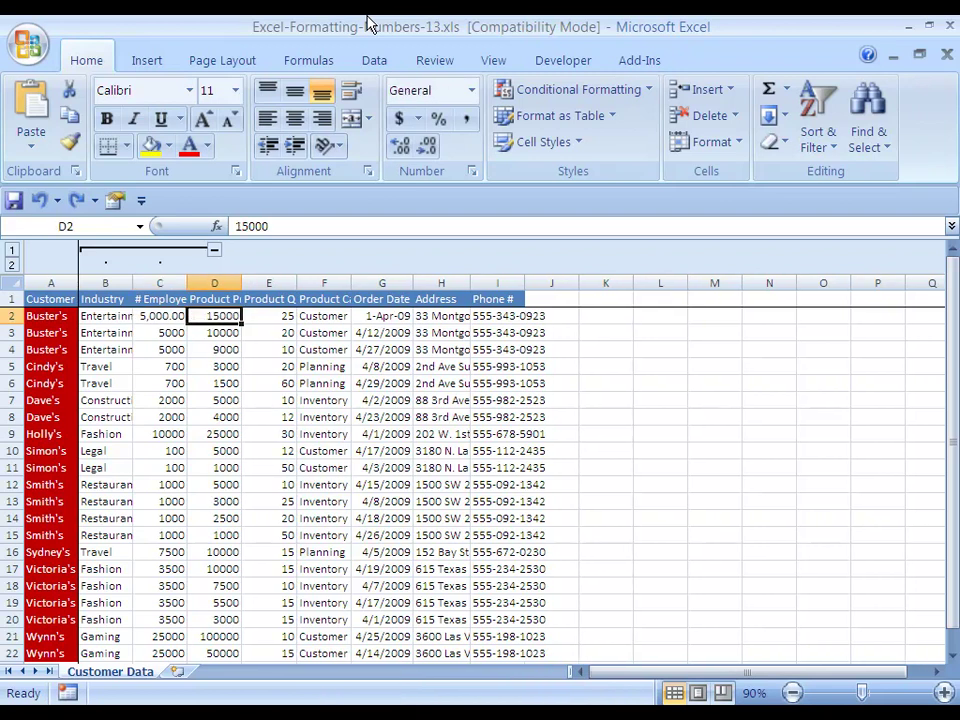
key(Right)
key(Right)
key(Right)
key(ctrl+z)
key(ctrl+z)
key(ctrl+z)
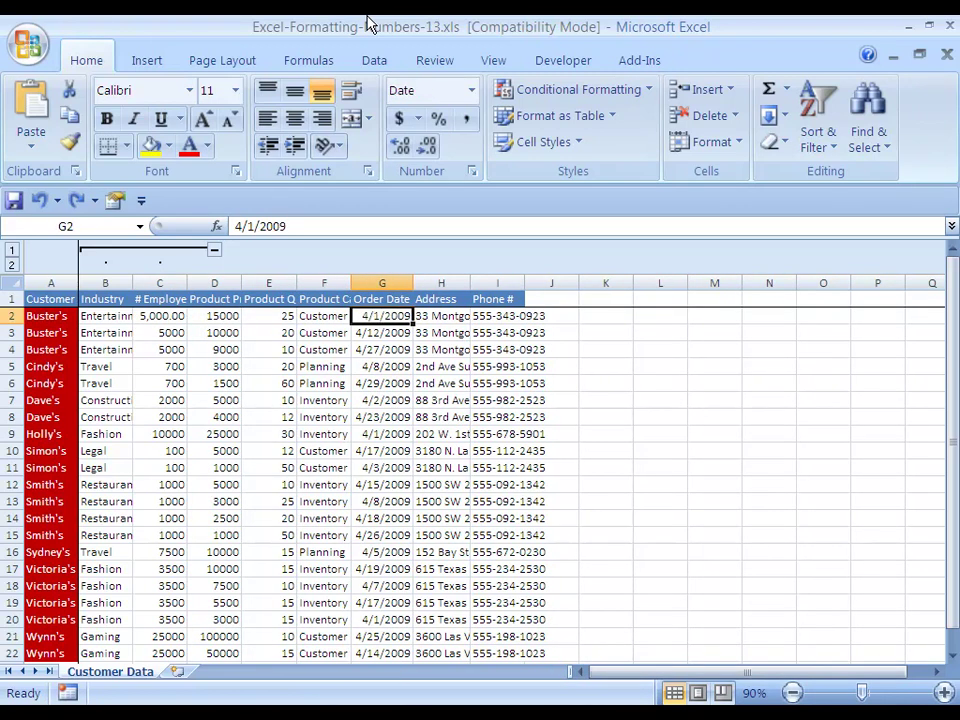
key(ctrl+z)
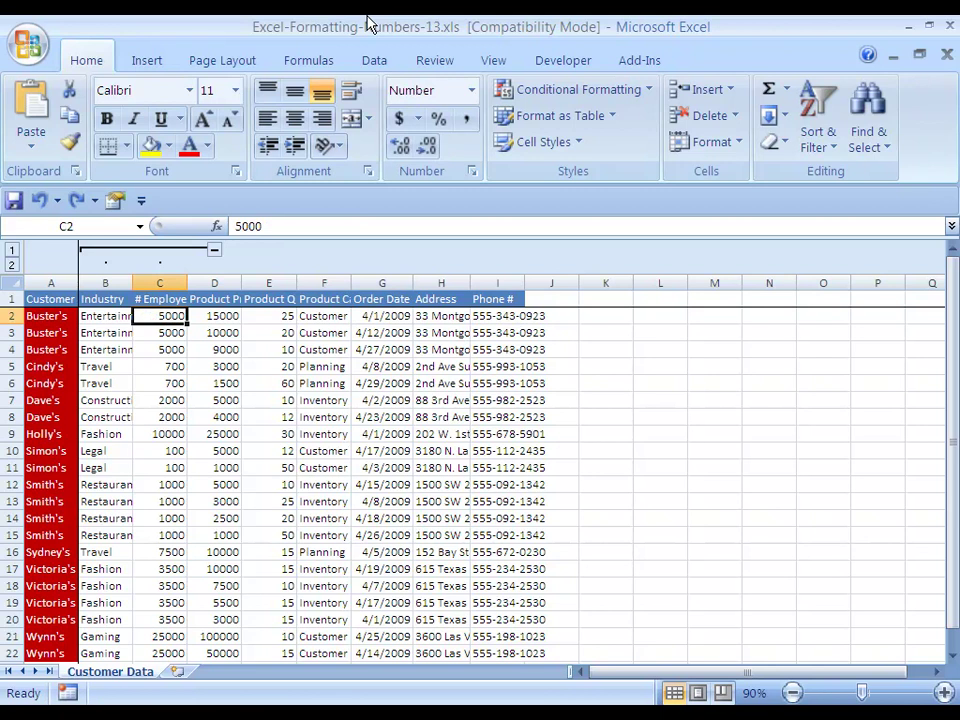
Format the employee counts in C2:C22 as Number with a thousands separator and 0 decimal places
key(ctrl+Home)
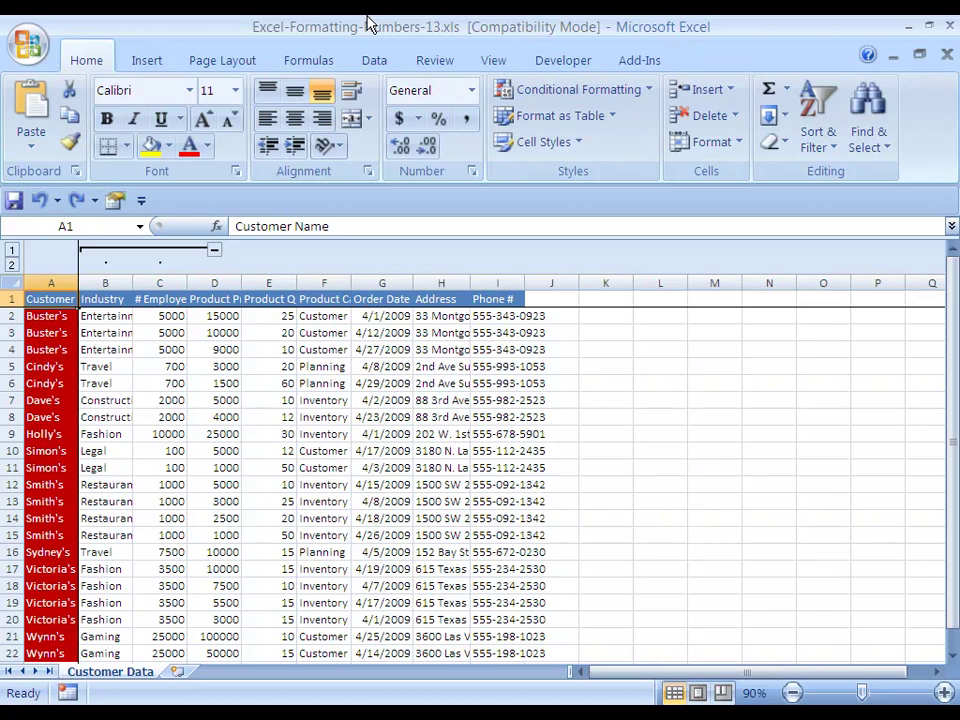
key(Right)
key(Right)
key(Down)
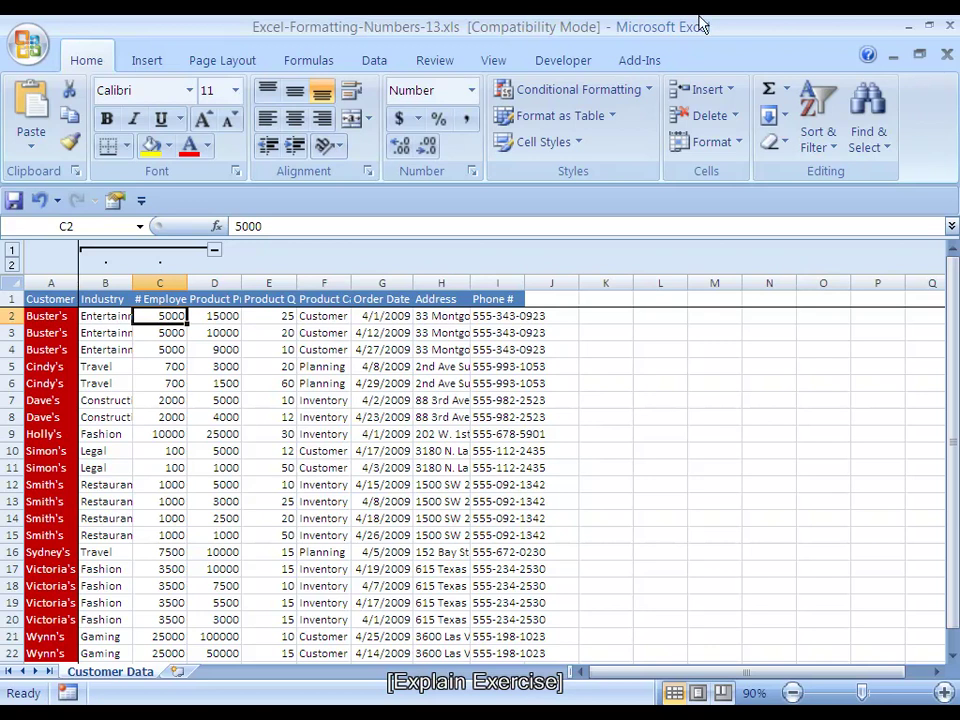
key(Up)
key(Down)
key(ctrl+shift+Down)
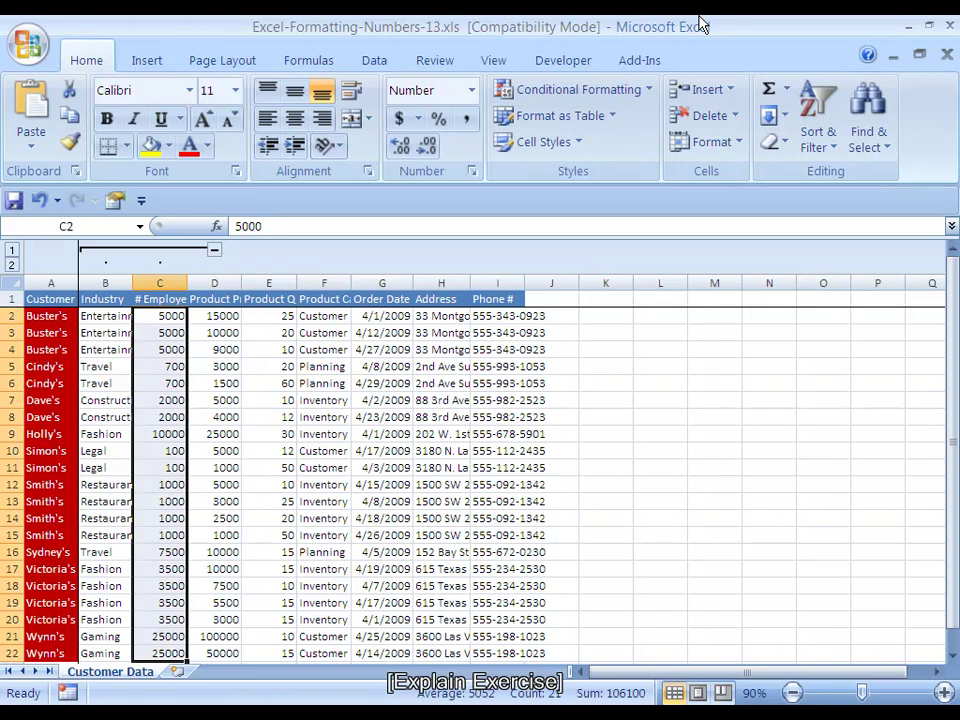
key(ctrl+shift+1)
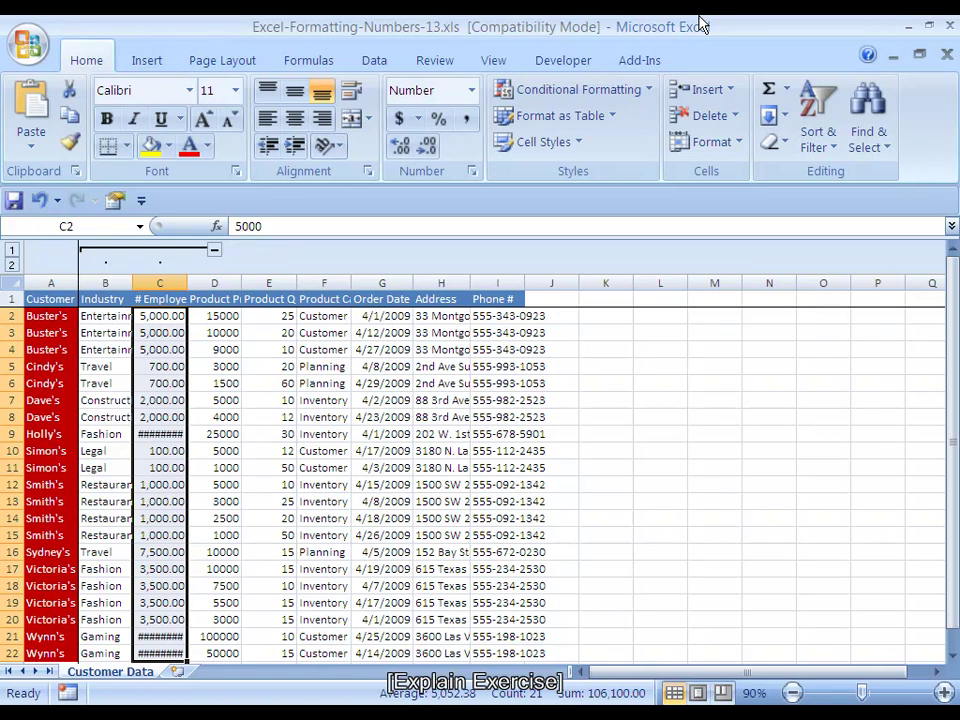
key(ctrl+1)
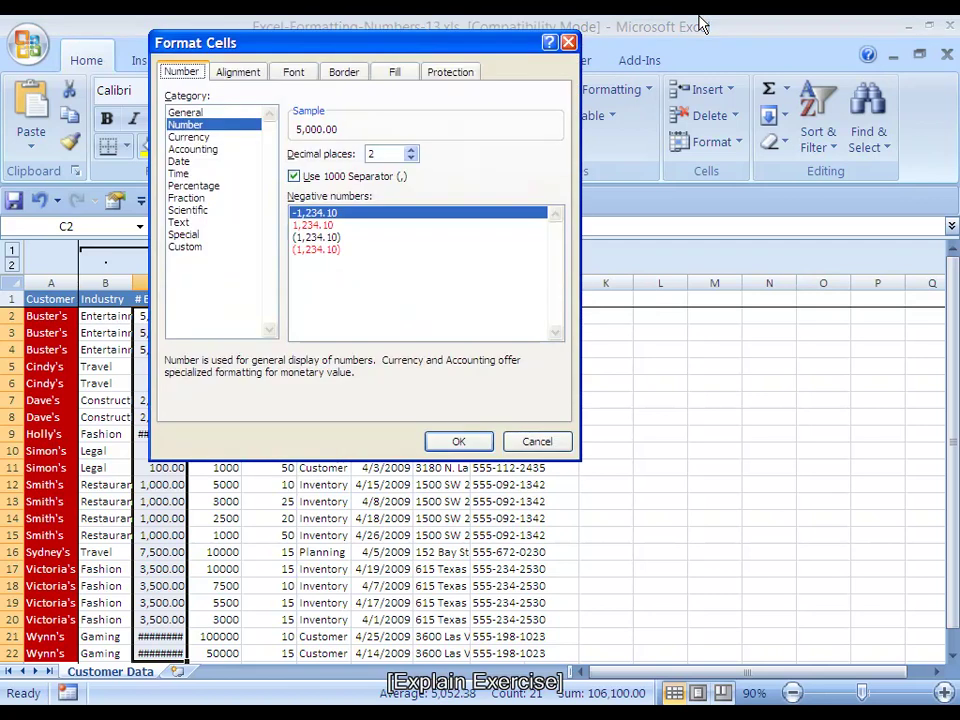
key(alt+d)
key(Down)
key(Down)
key(Return)
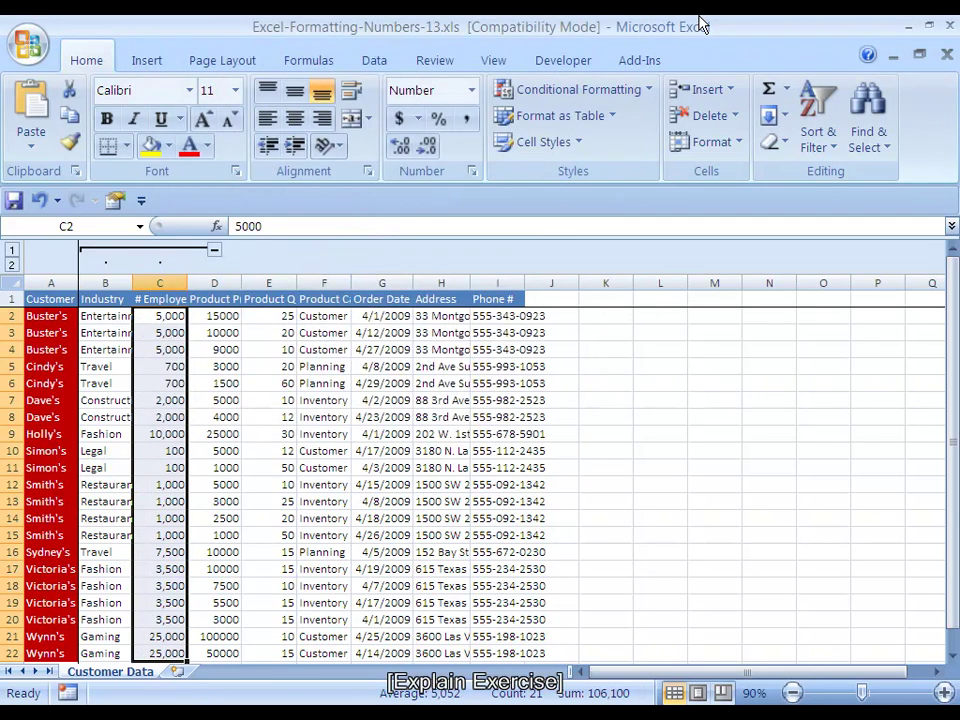
Format the product prices in D2:D22 as Currency with the $ symbol and 0 decimal places
key(Right)
key(Up)
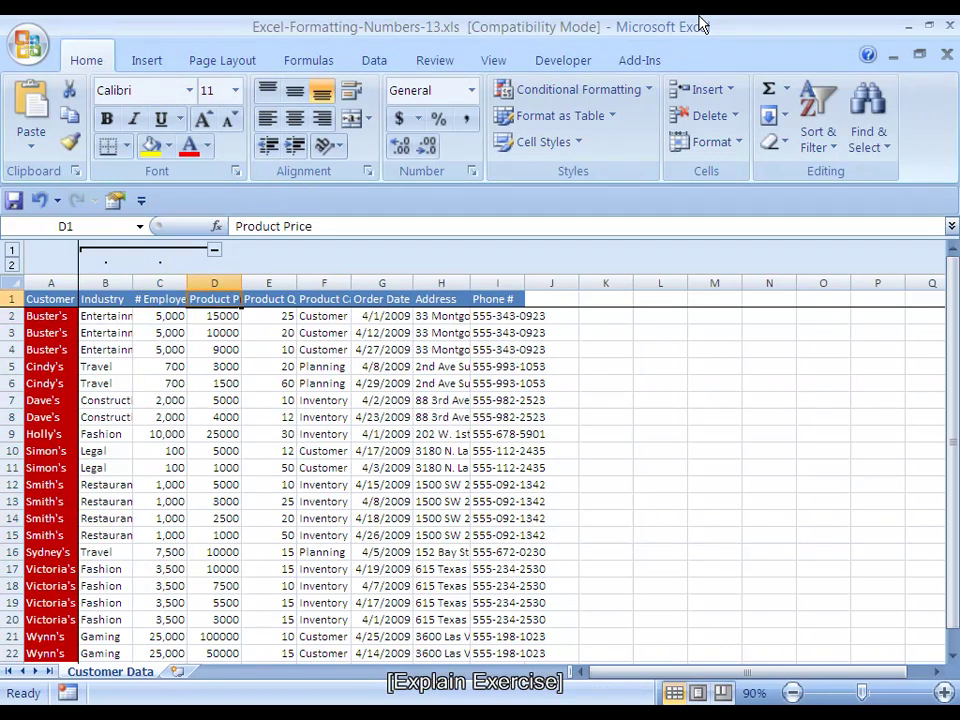
key(Down)
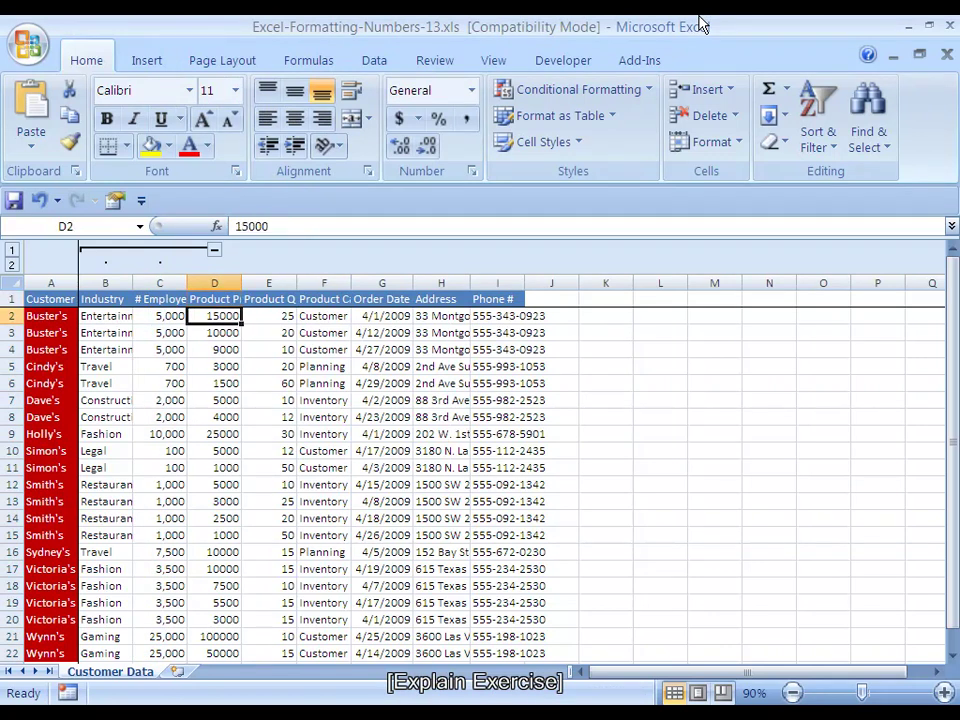
key(ctrl+shift+Down)
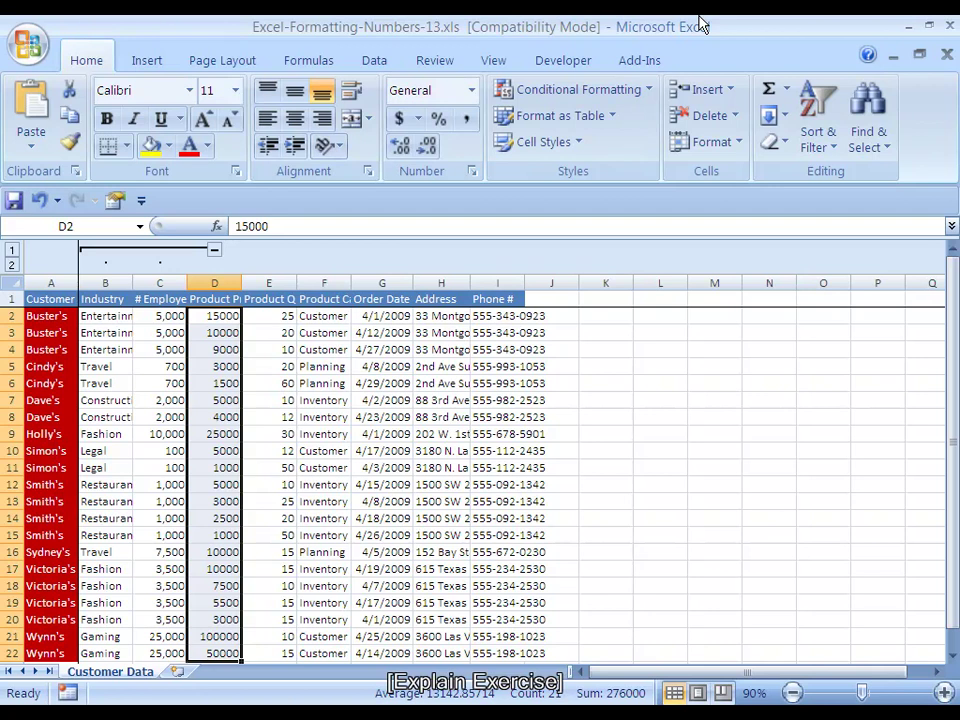
key(ctrl+shift+4)
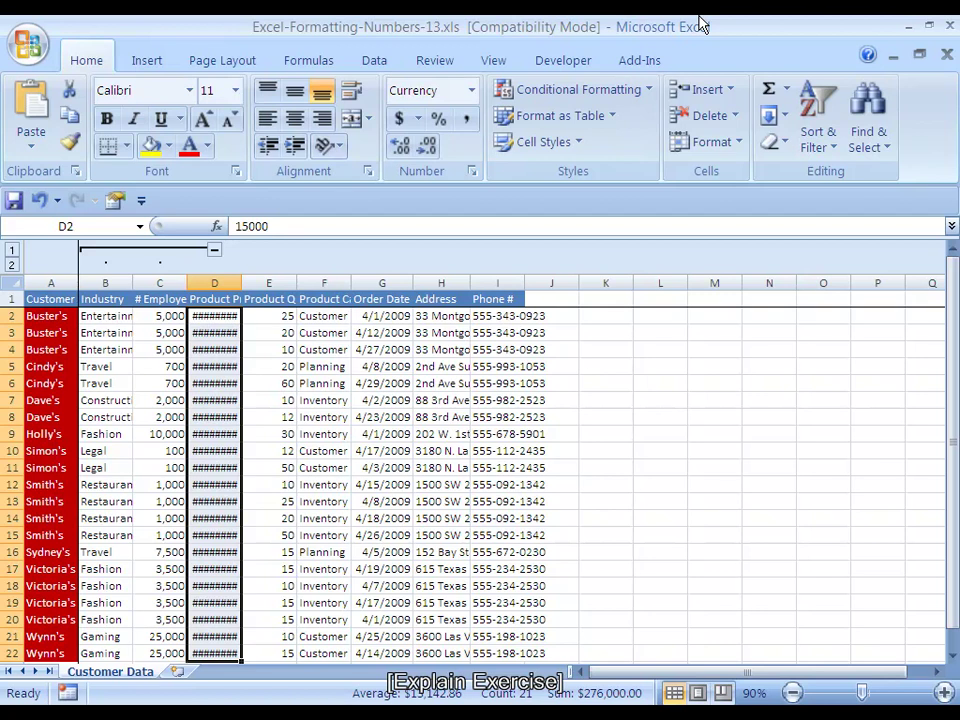
key(ctrl+1)
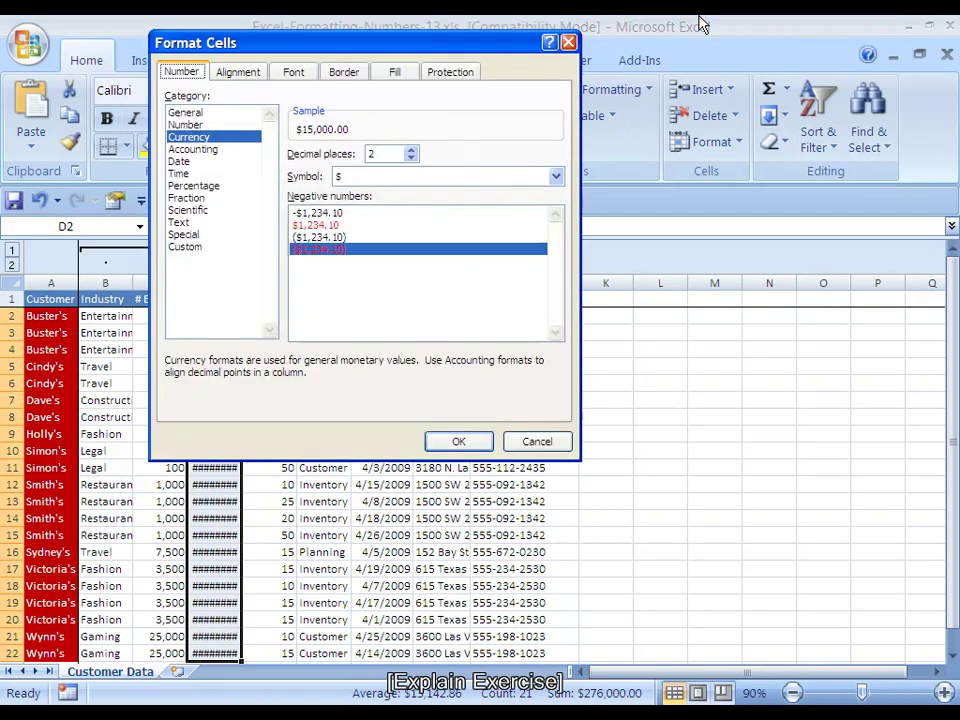
key(Tab)
key(Tab)
text(0)
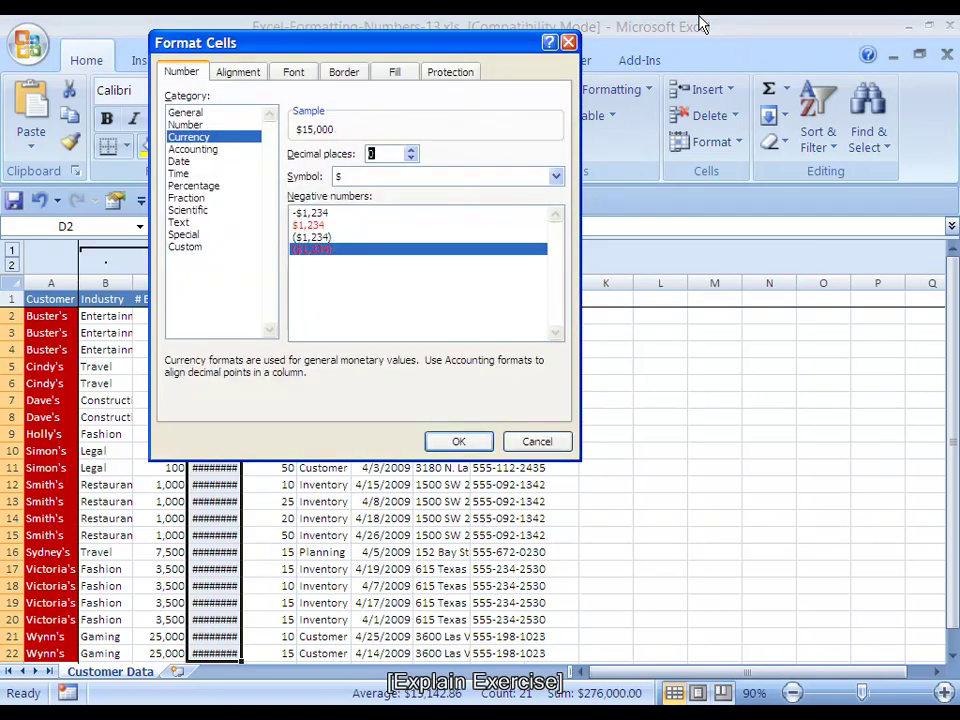
key(Return)
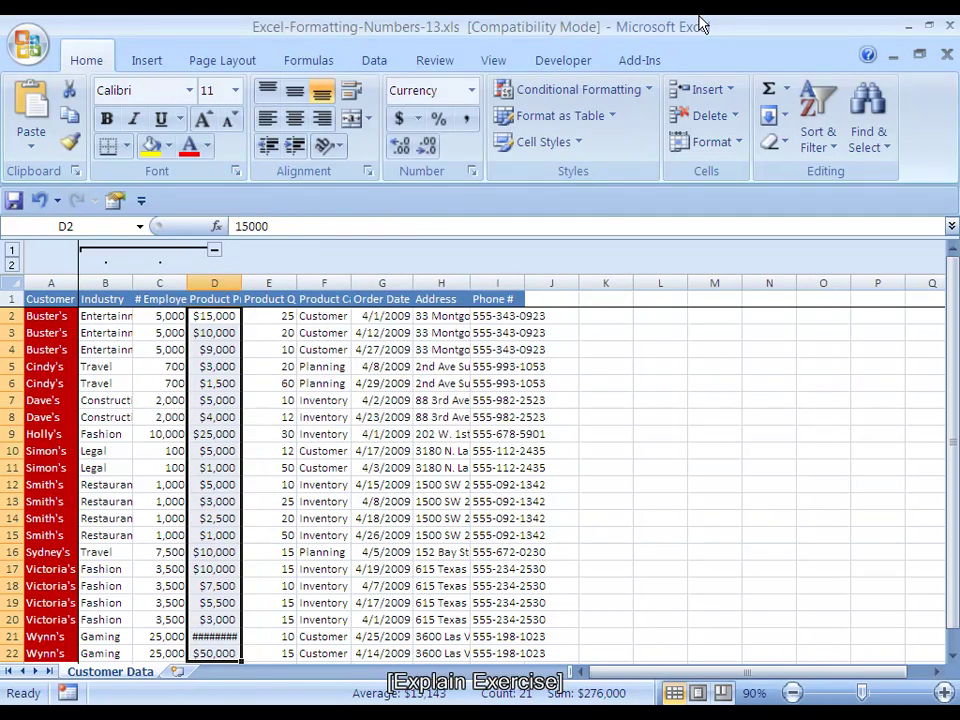
Examine the product price in D21 near the end of the column
key(Down)
key(Down)
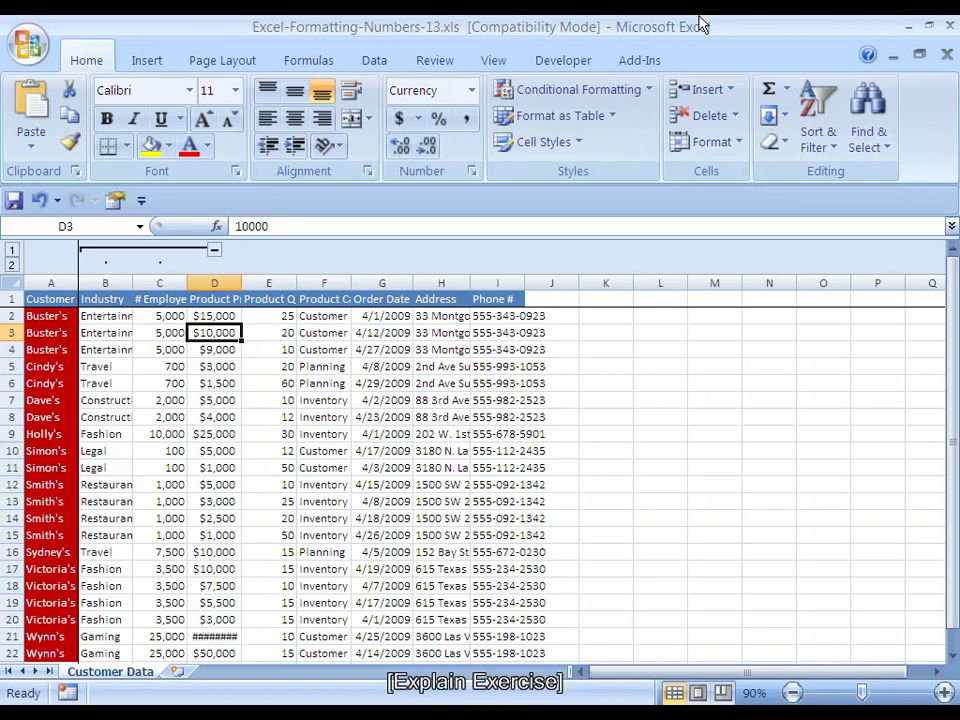
key(ctrl+Down)
key(Up)
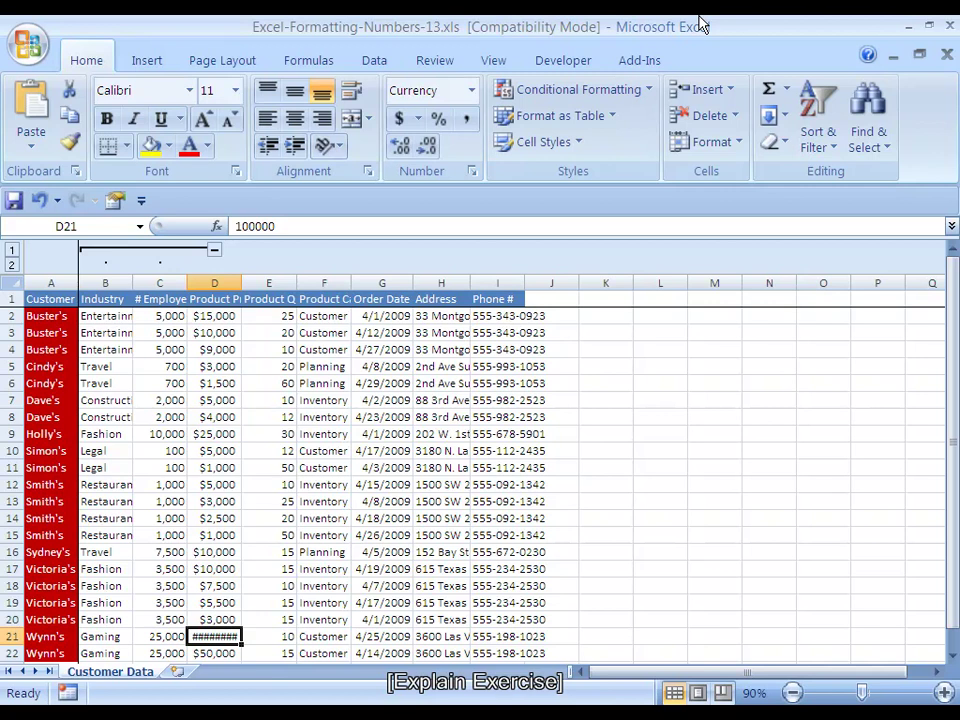
key(ctrl+Up)
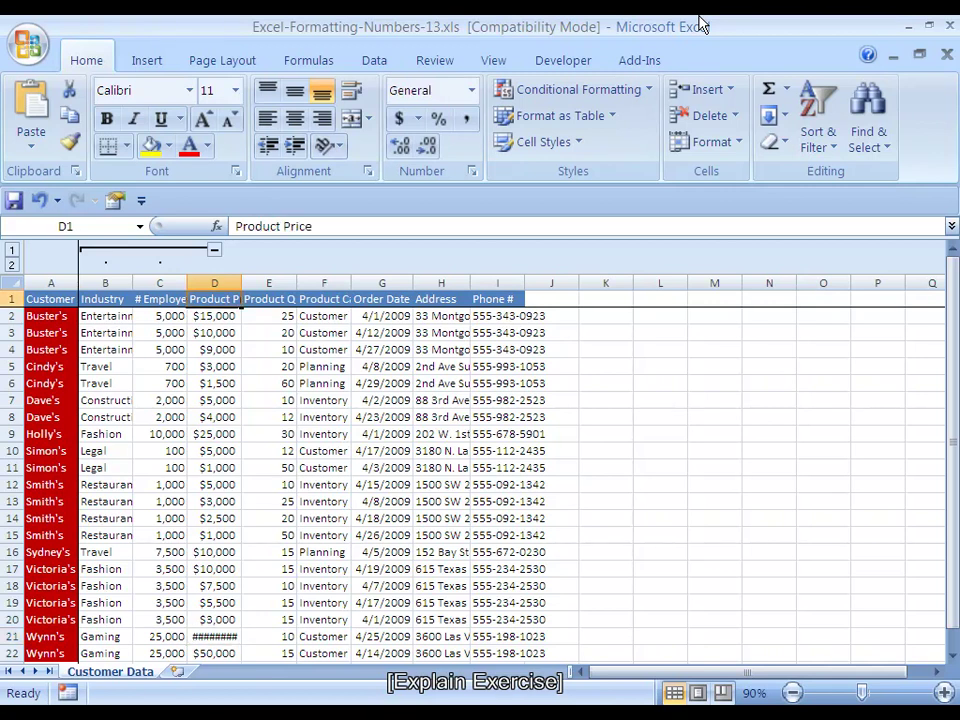
Format the product quantities in E2:E22 as Number with a thousands separator and 0 decimal places
key(Right)
key(Down)
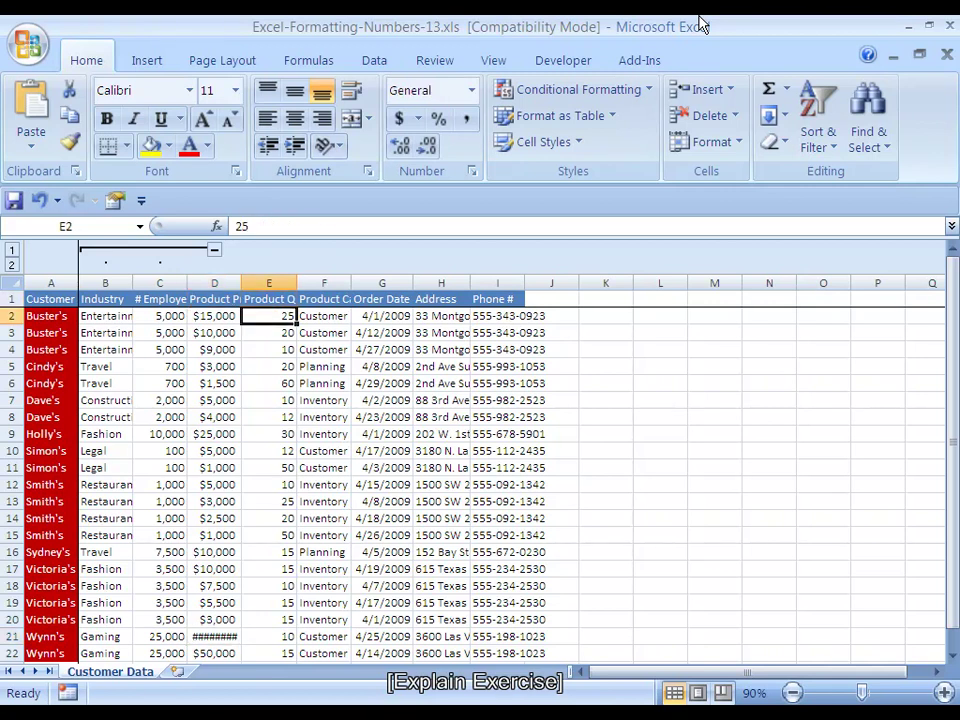
key(ctrl+shift+Down)
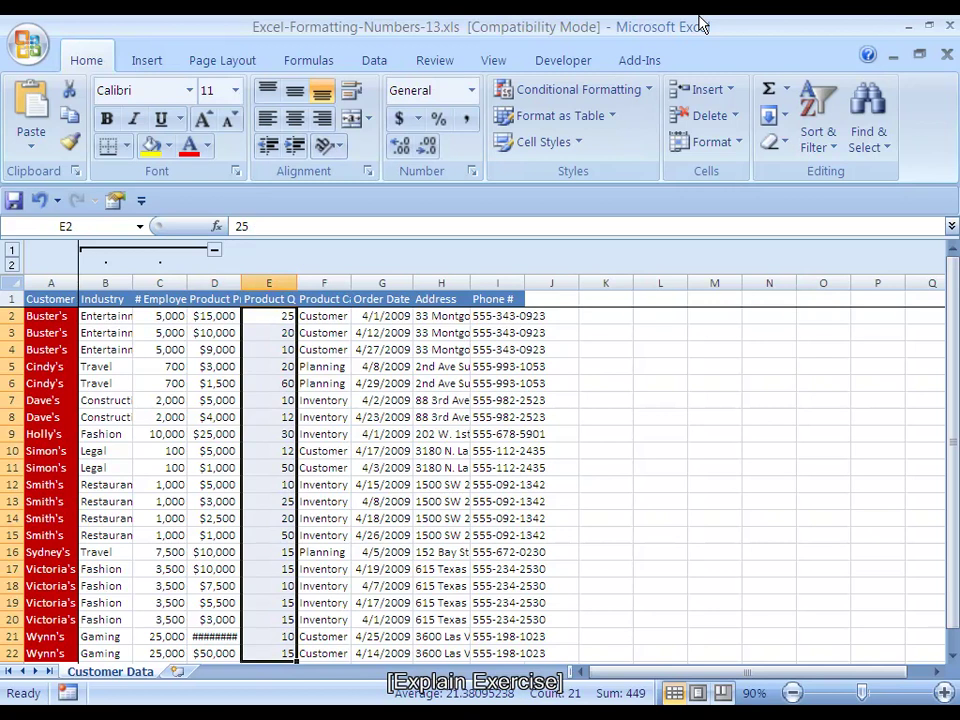
key(ctrl+shift+1)
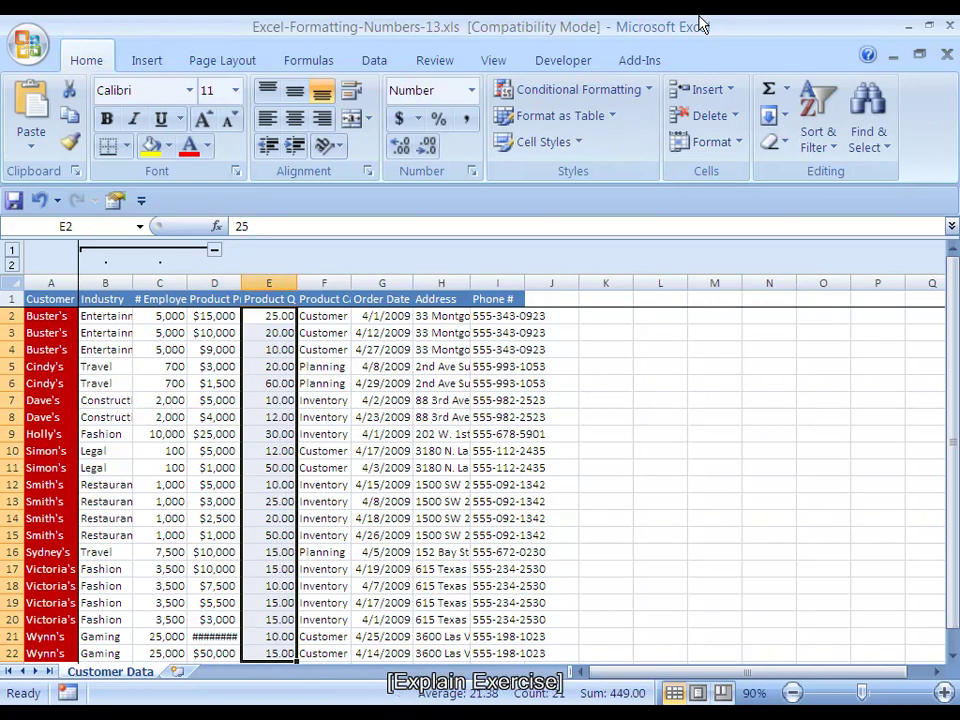
key(ctrl+1)
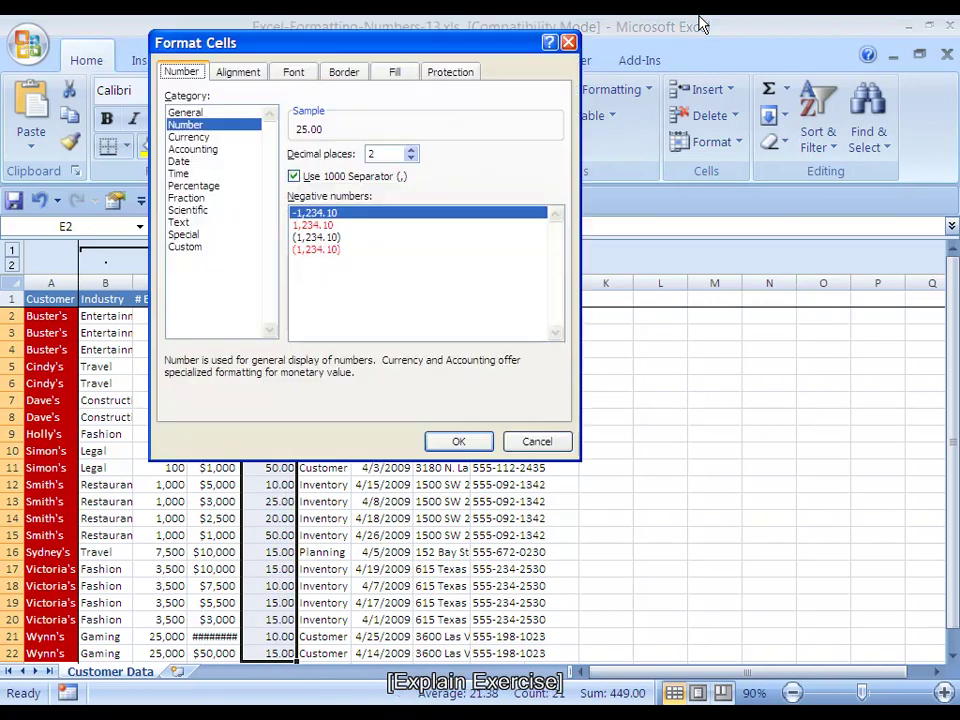
key(alt+d)
key(Down)
key(Down)
key(Return)
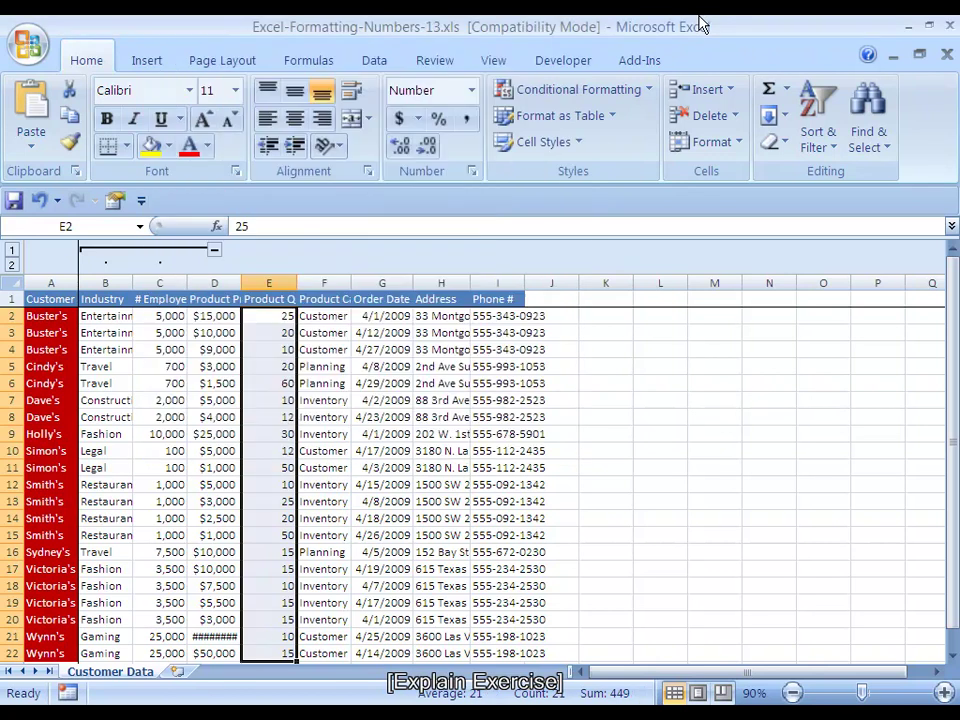
Format the order dates in G2:G22 in the day-month-year style such as 1-Apr-09
key(Right)
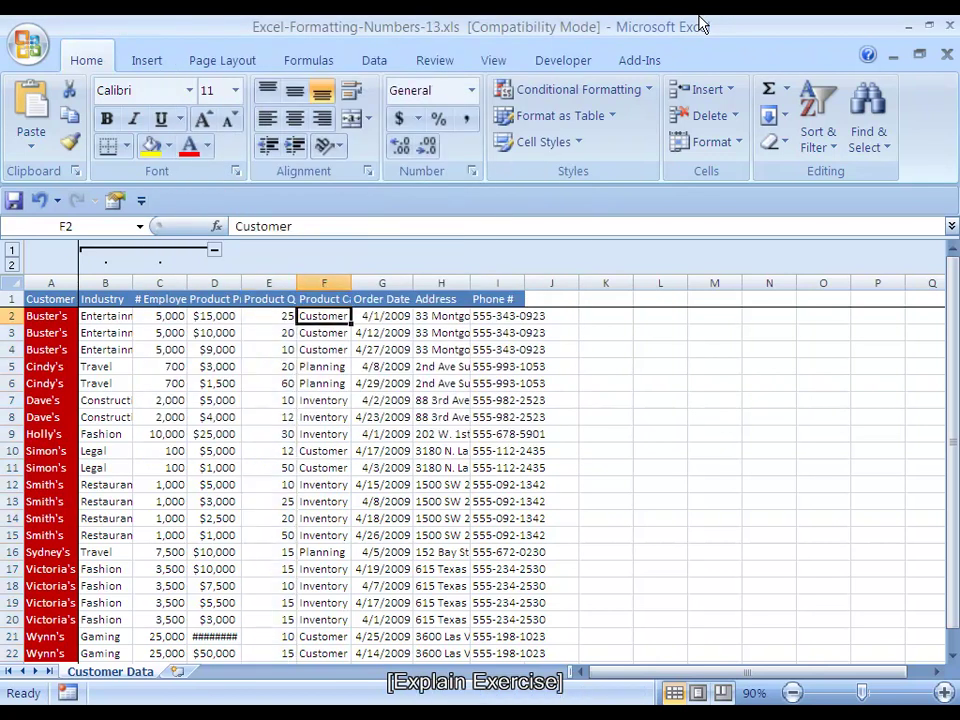
key(Right)
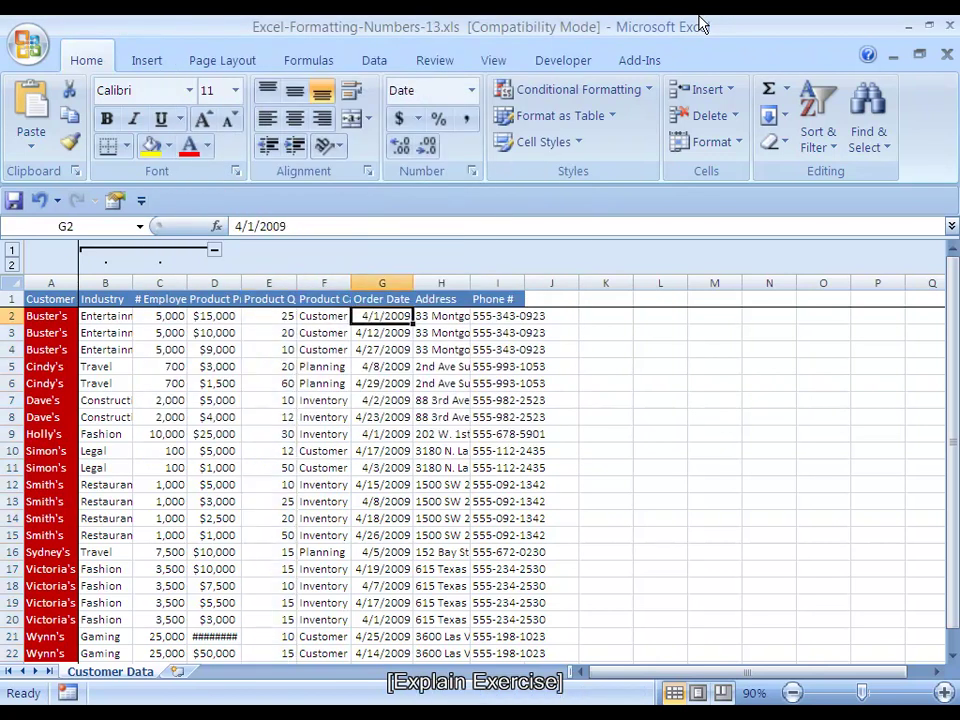
key(ctrl+shift+Down)
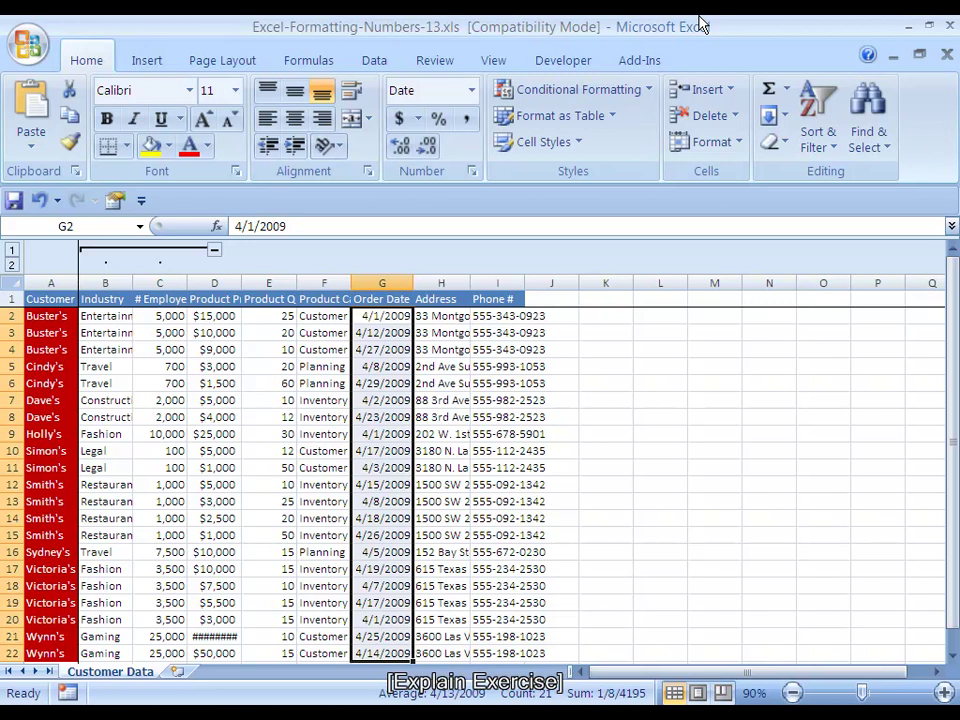
key(ctrl+shift+3)
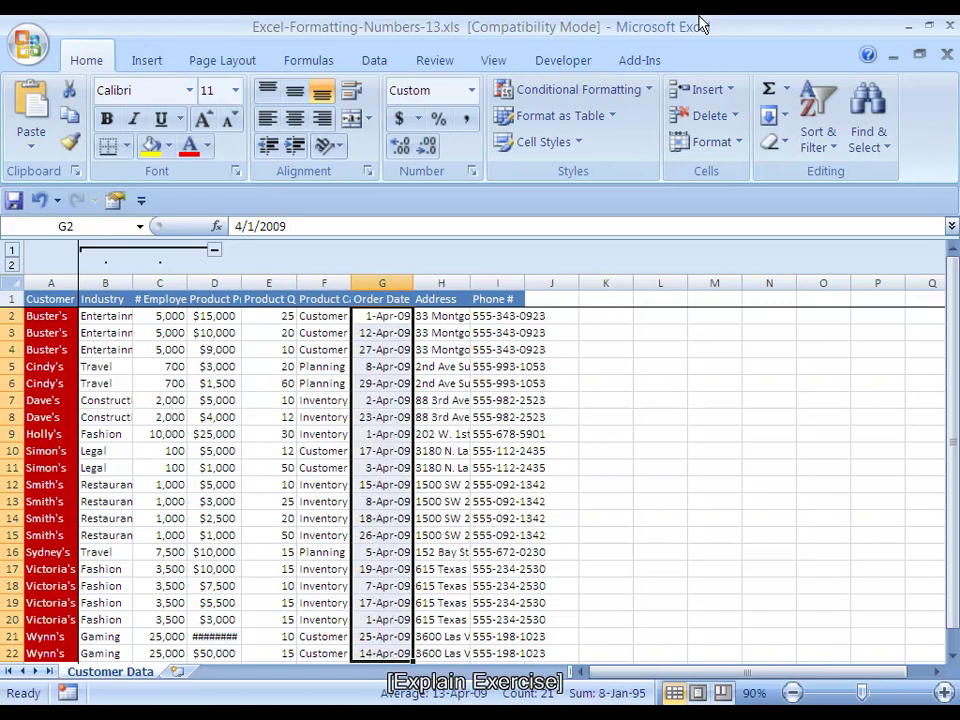
Format the phone numbers in I2:I22 with the Special category's Phone Number type and return to cell A1
key(Right)
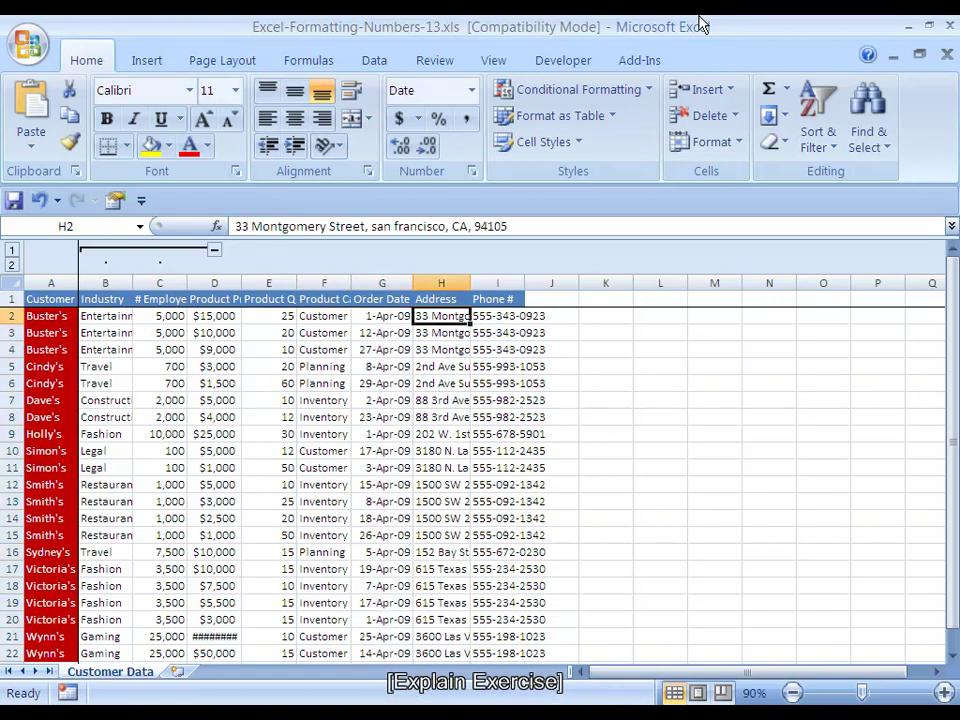
key(Right)
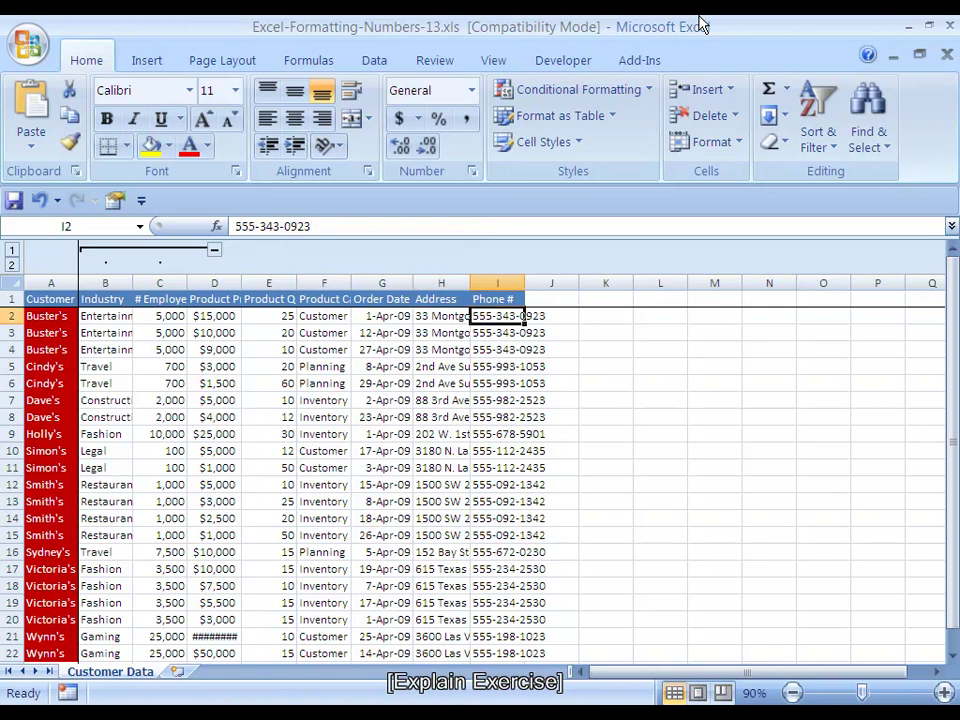
key(ctrl+shift+Down)
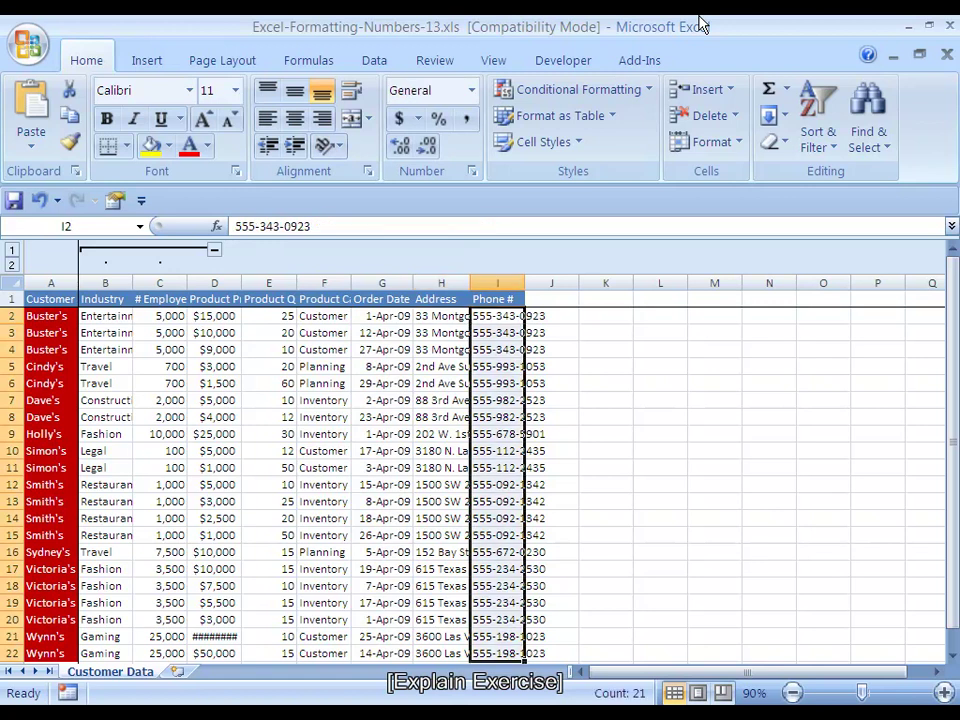
key(ctrl+1)
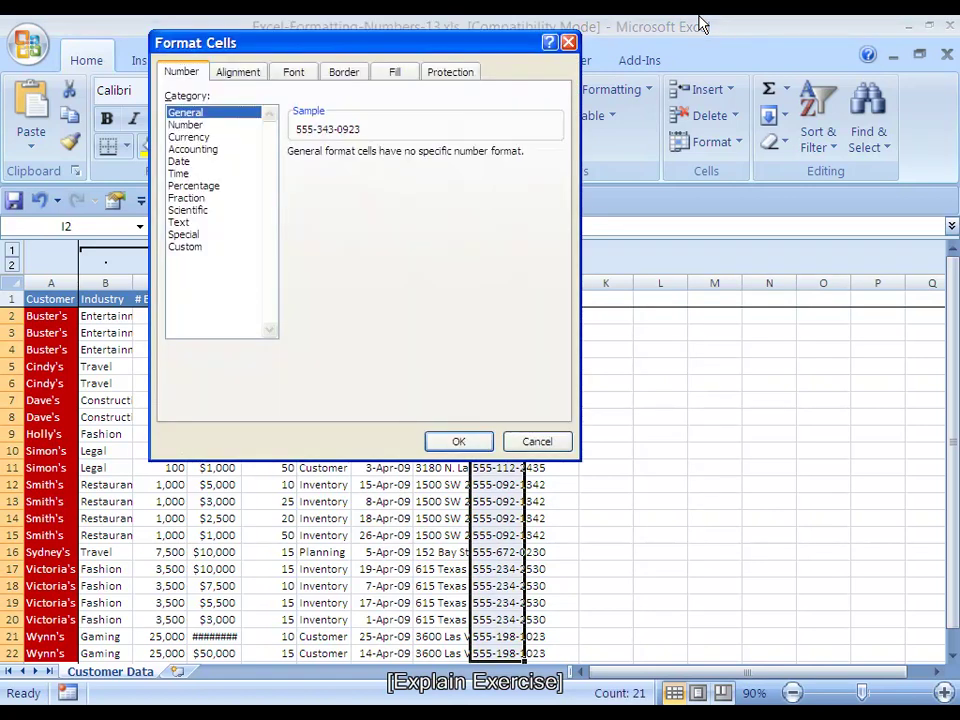
key(Down)
key(Down)
key(Down)
key(Down)
key(Down)
key(Down)
key(Down)
key(Down)
key(Down)
key(Down)
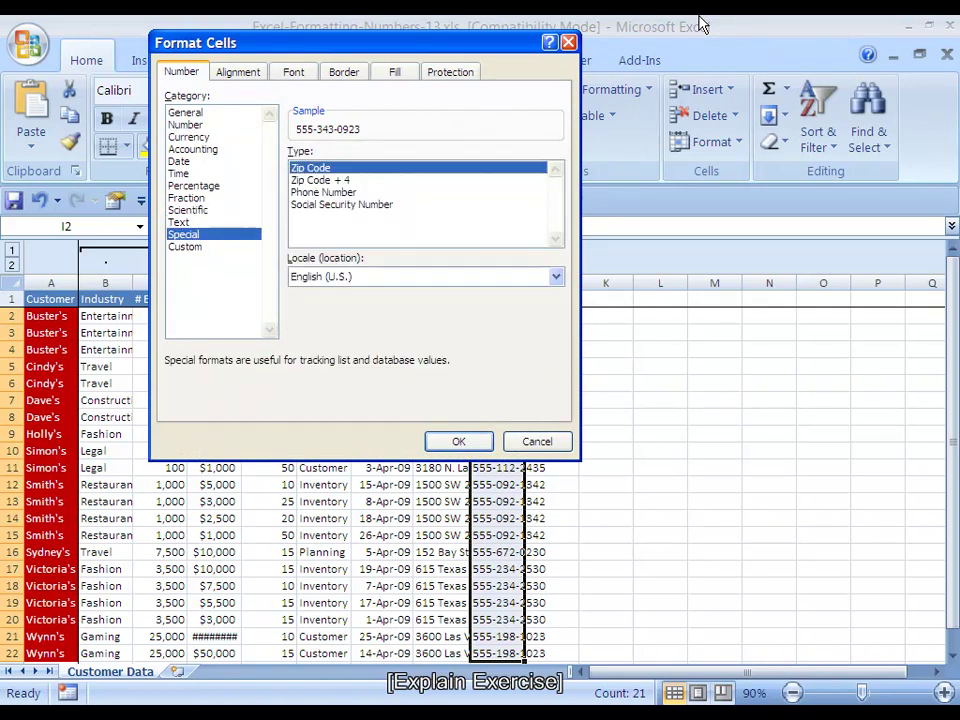
key(Tab)
key(Down)
key(Down)
key(Return)
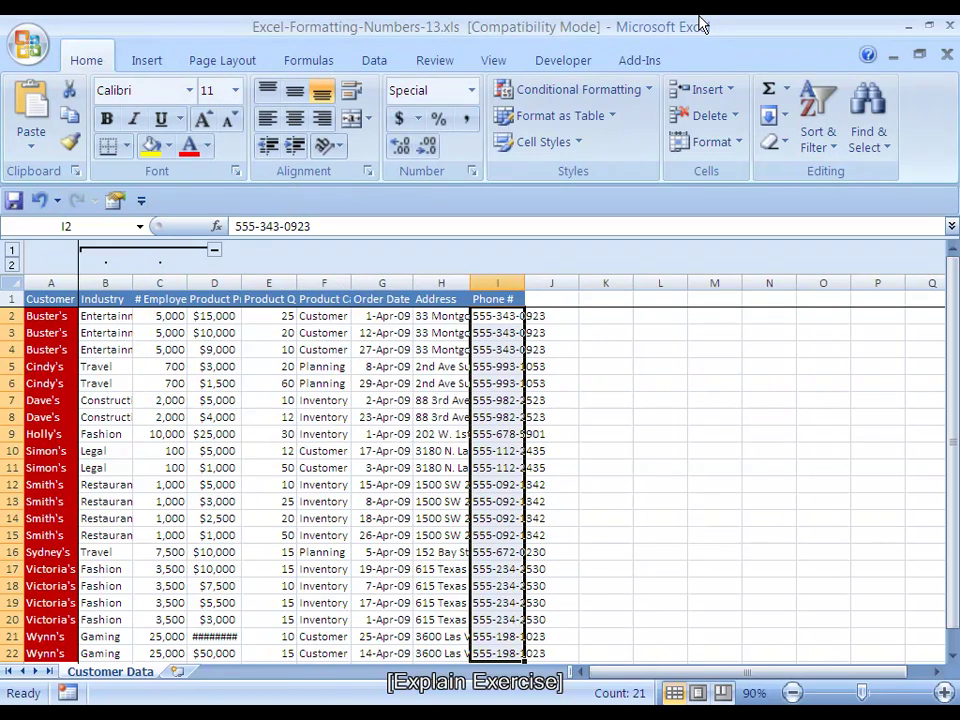
key(Home)
key(Up)
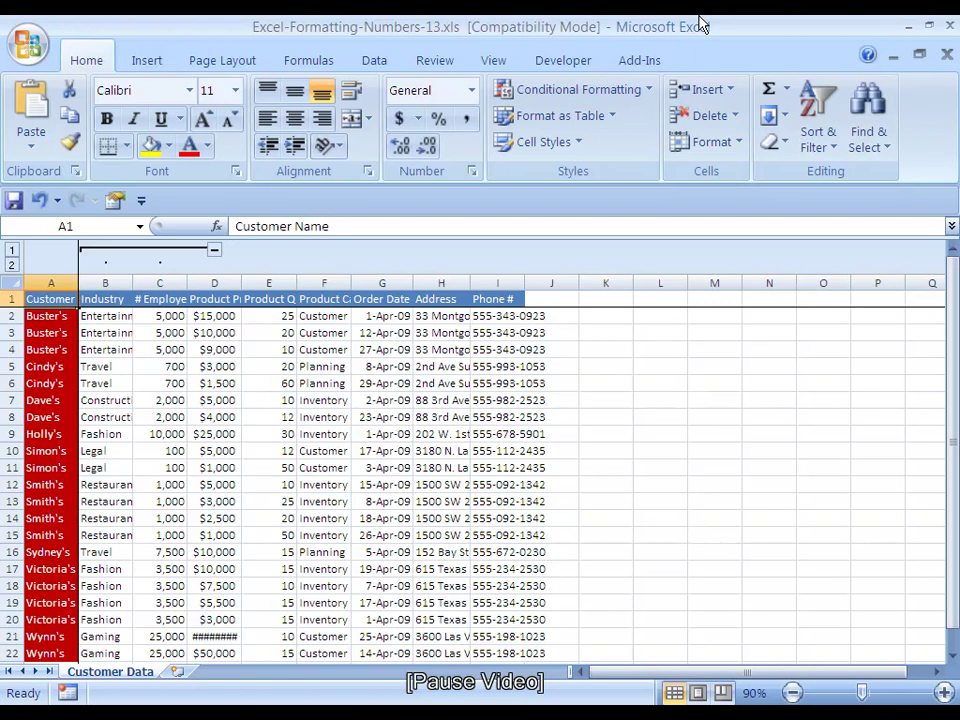
Undo the number formatting of the phone, order date, quantity, product price and employee count columns
key(ctrl+z)
key(ctrl+z)
key(ctrl+z)
key(ctrl+z)
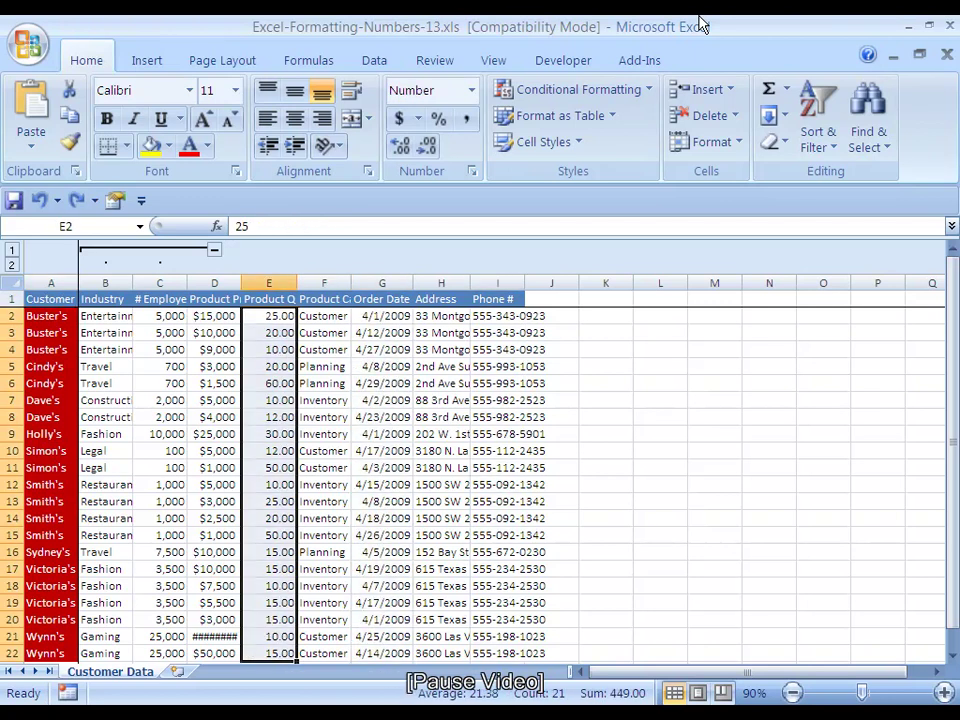
key(ctrl+z)
key(ctrl+z)
key(ctrl+z)
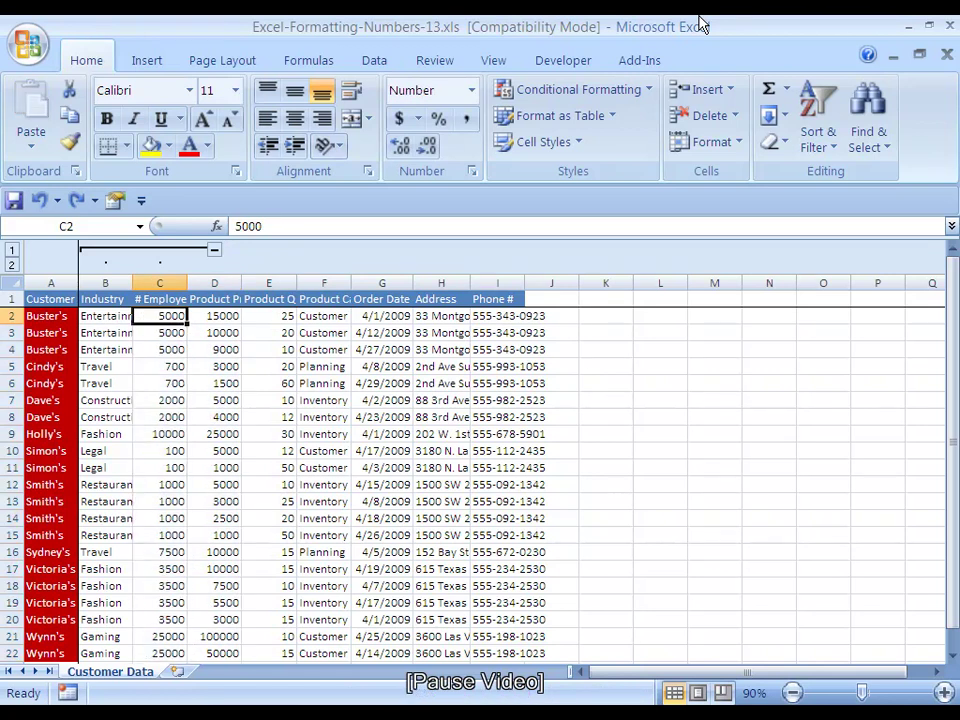
Format the employee counts in C2:C22 as Number with a thousands separator and 2 decimal places
key(Up)
key(Down)
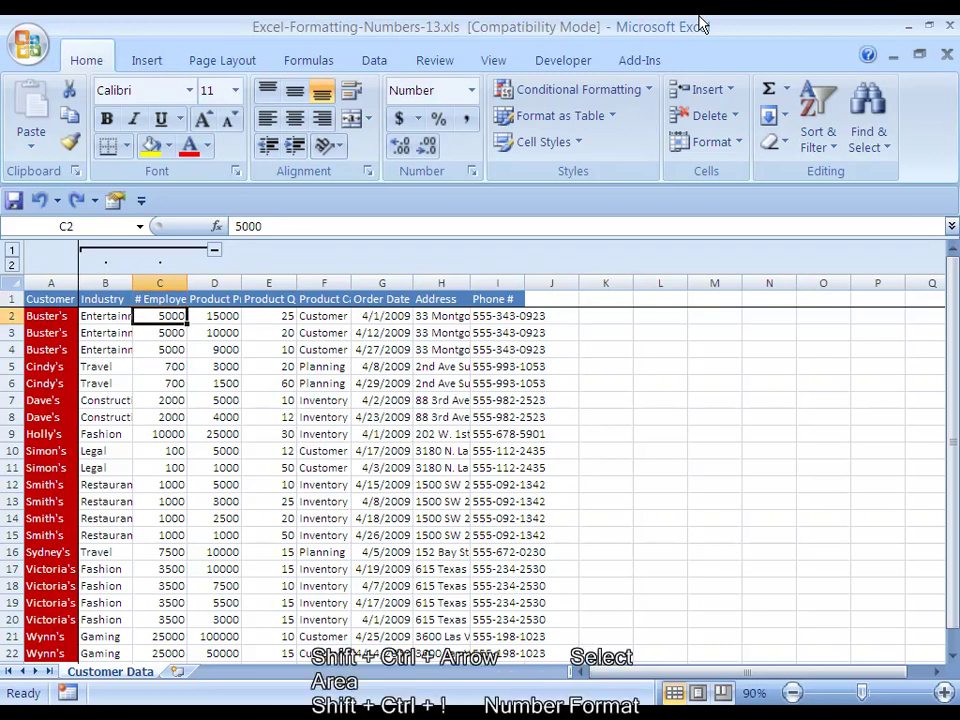
key(ctrl+shift+Down)
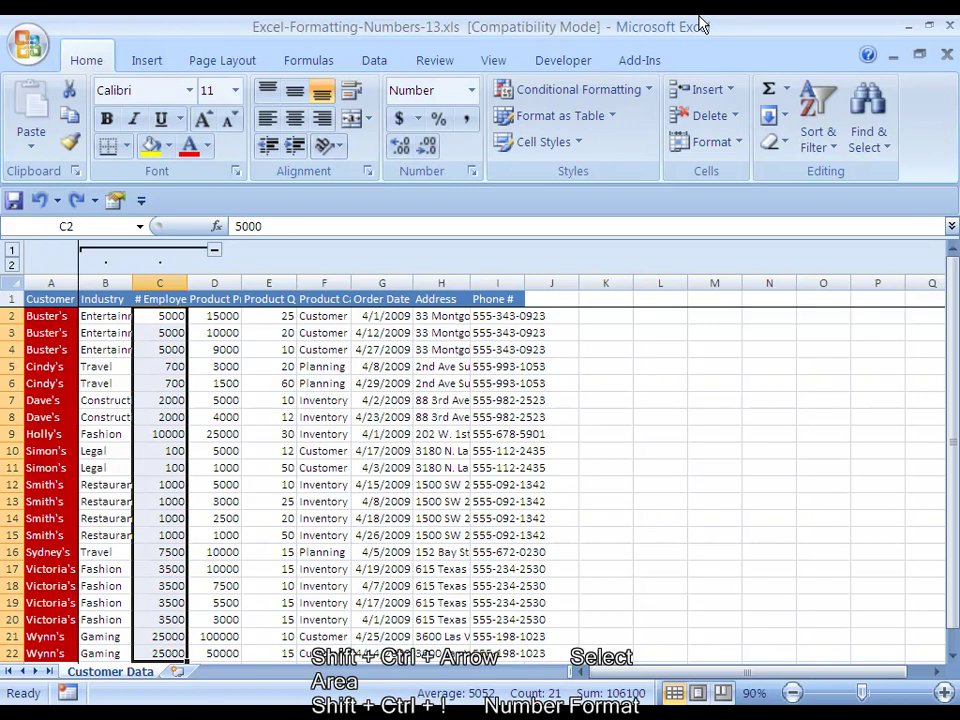
key(ctrl+shift+exclam)
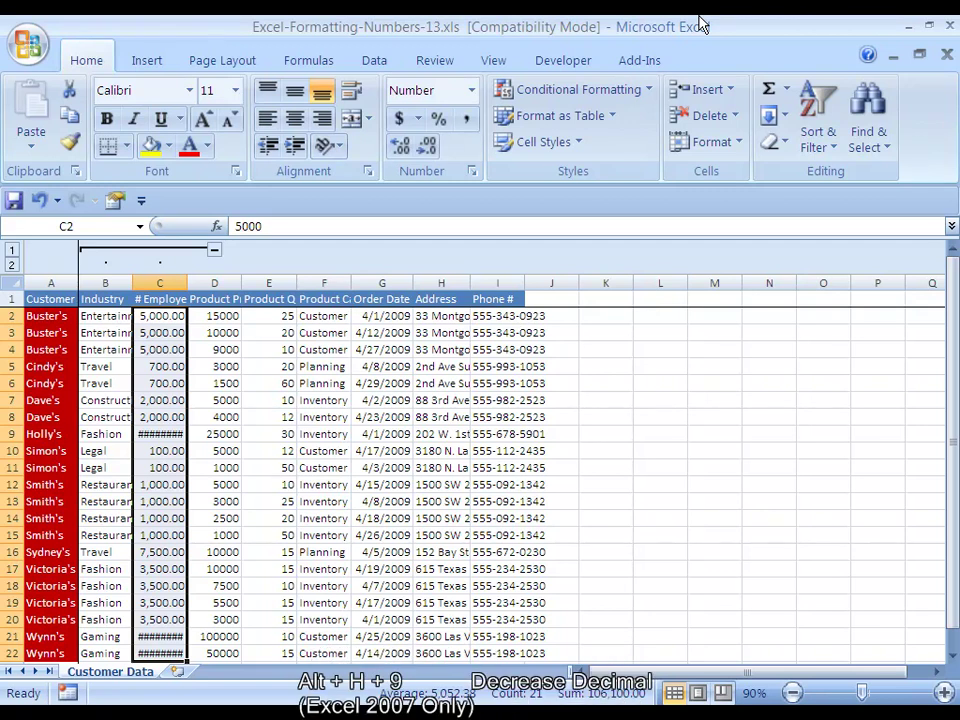
Try removing both decimal places from the employee counts with Decrease Decimal, and undo both reductions
key(alt+h)
key(9)
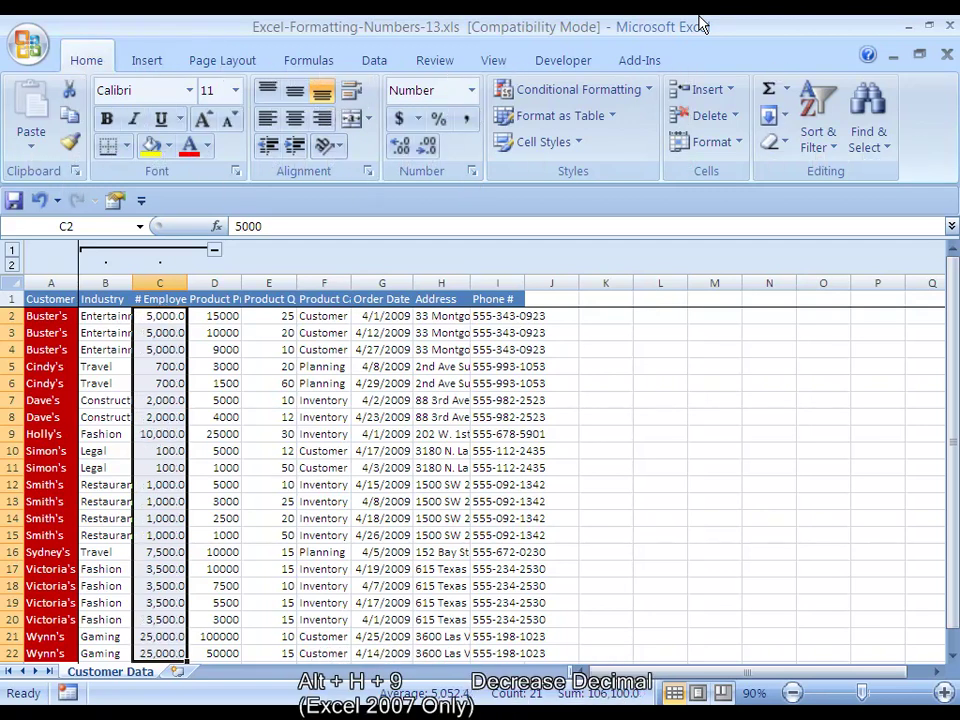
key(alt+h)
key(9)
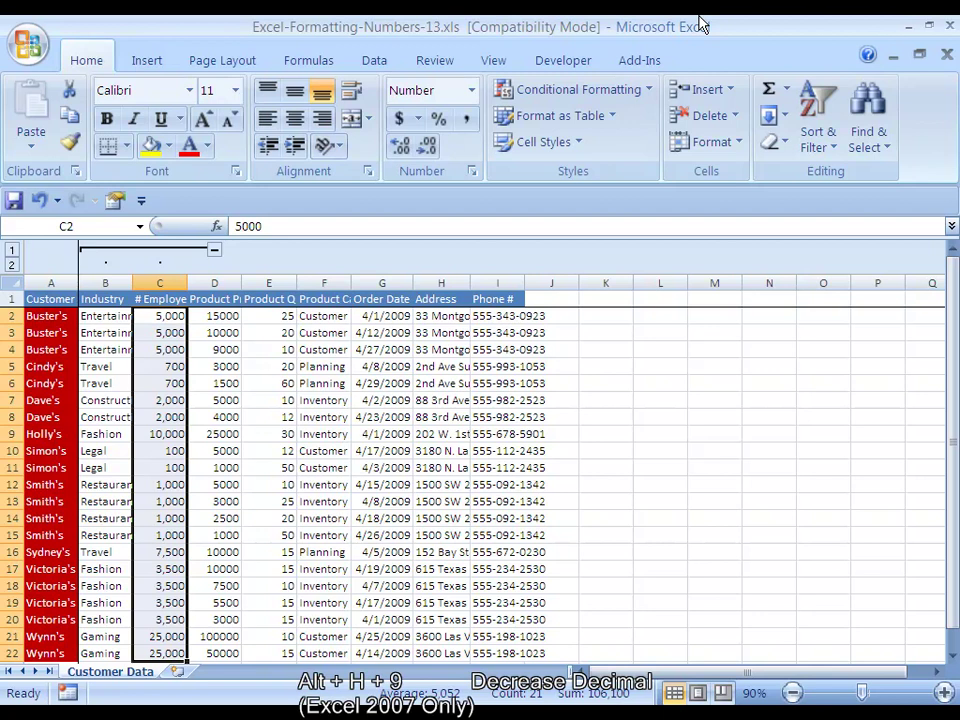
key(ctrl+z)
key(ctrl+z)
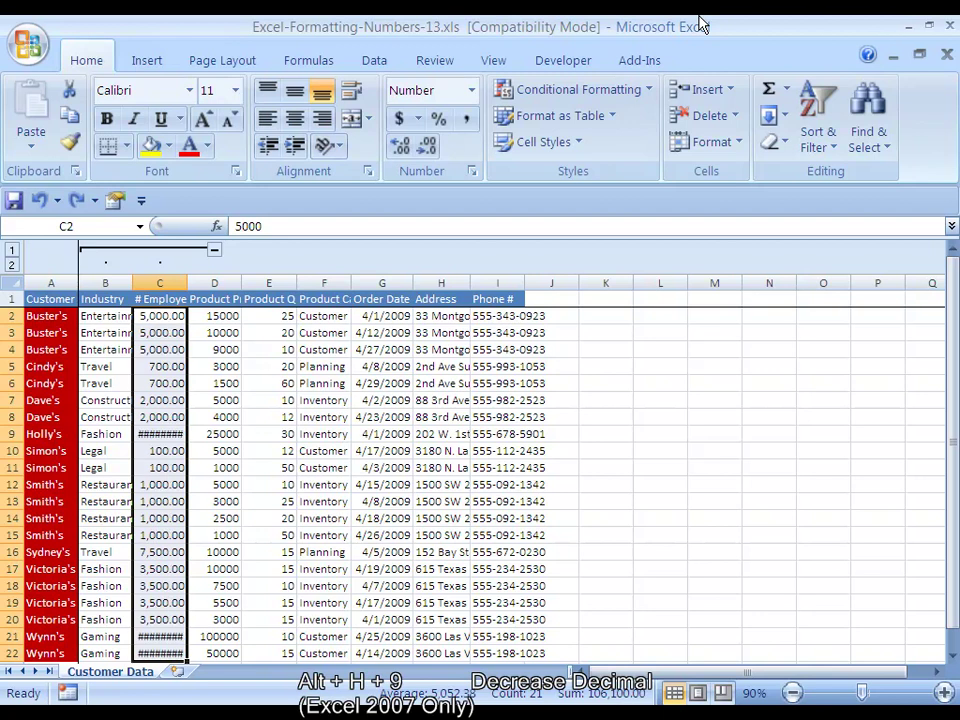
Set the decimal places of the employee counts in C2:C22 to 0 through Format Cells
key(ctrl+1)
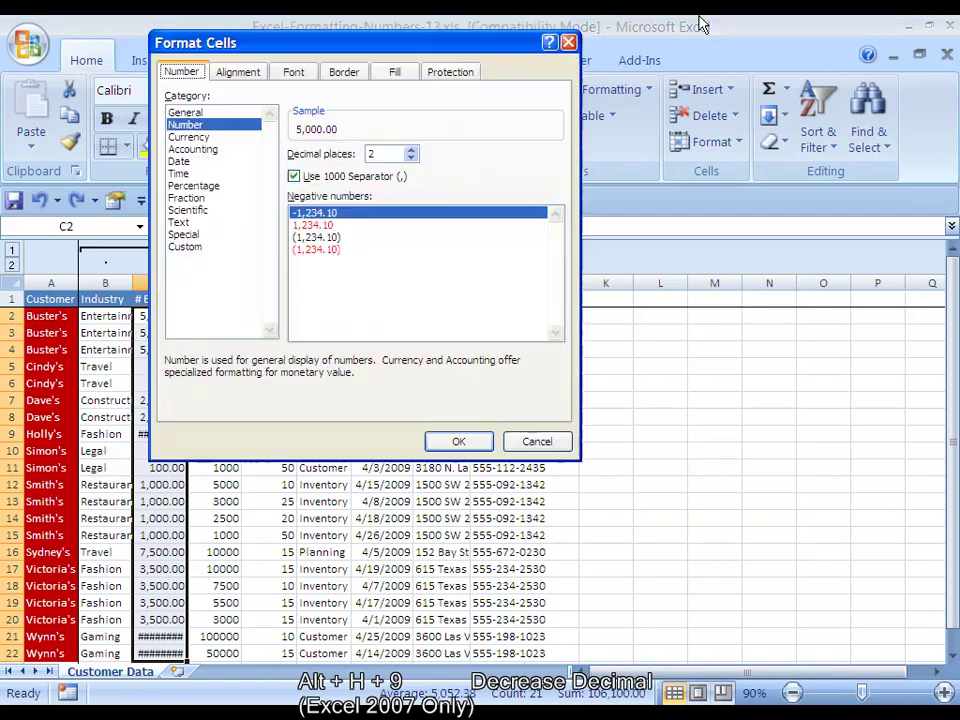
key(alt+d)
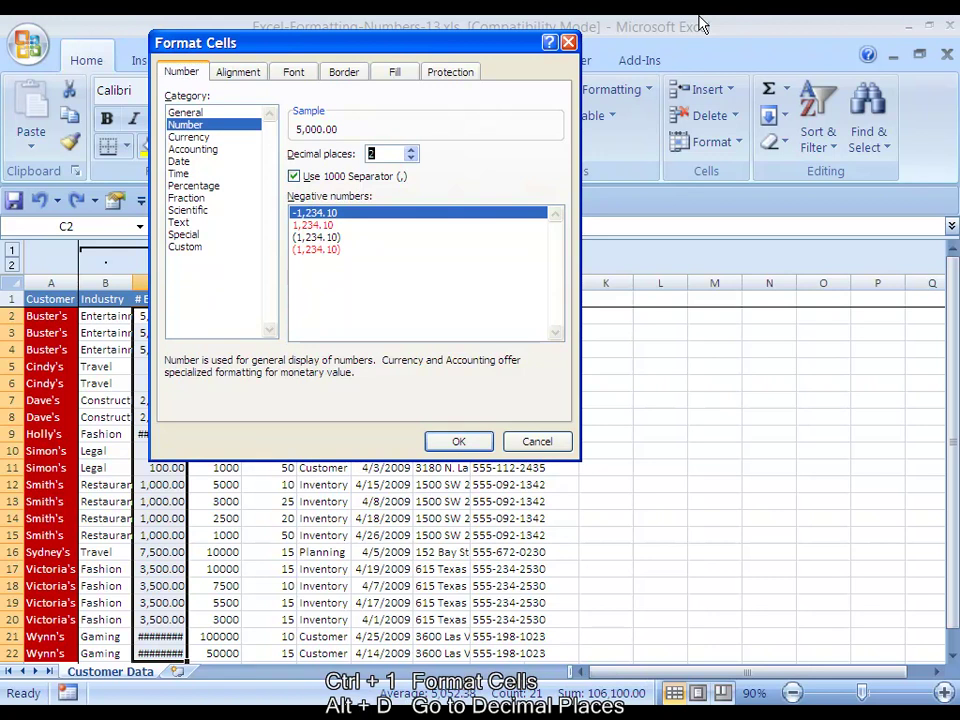
key(Down)
key(Down)
key(Return)
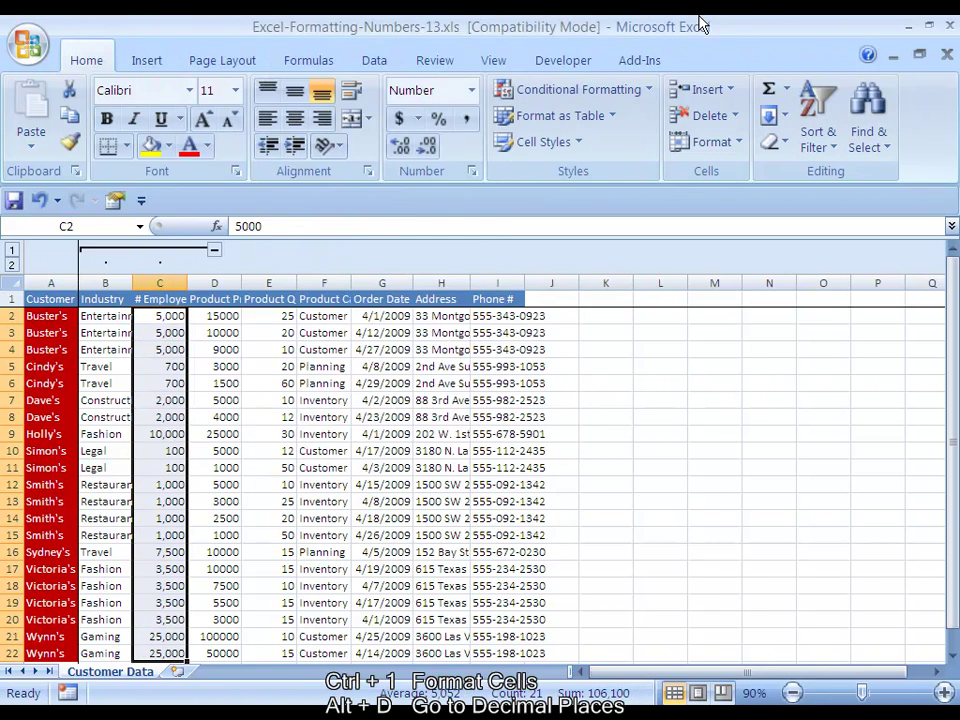
Format the product prices in D2:D22 as Currency with the $ symbol and 2 decimal places
key(Right)
key(Up)
key(Down)
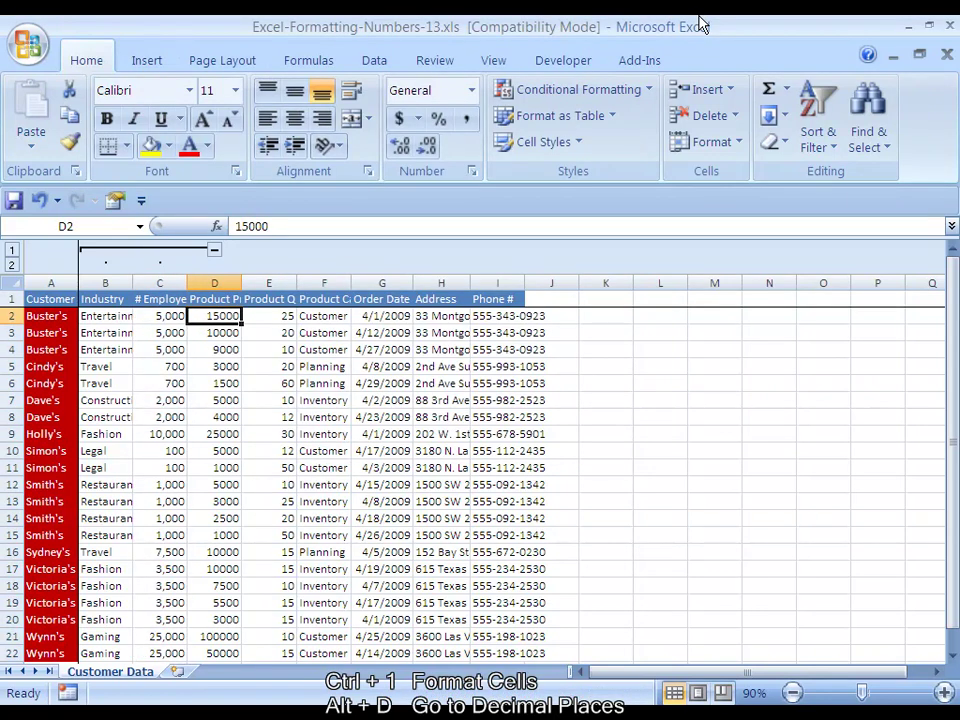
key(ctrl+shift+Down)
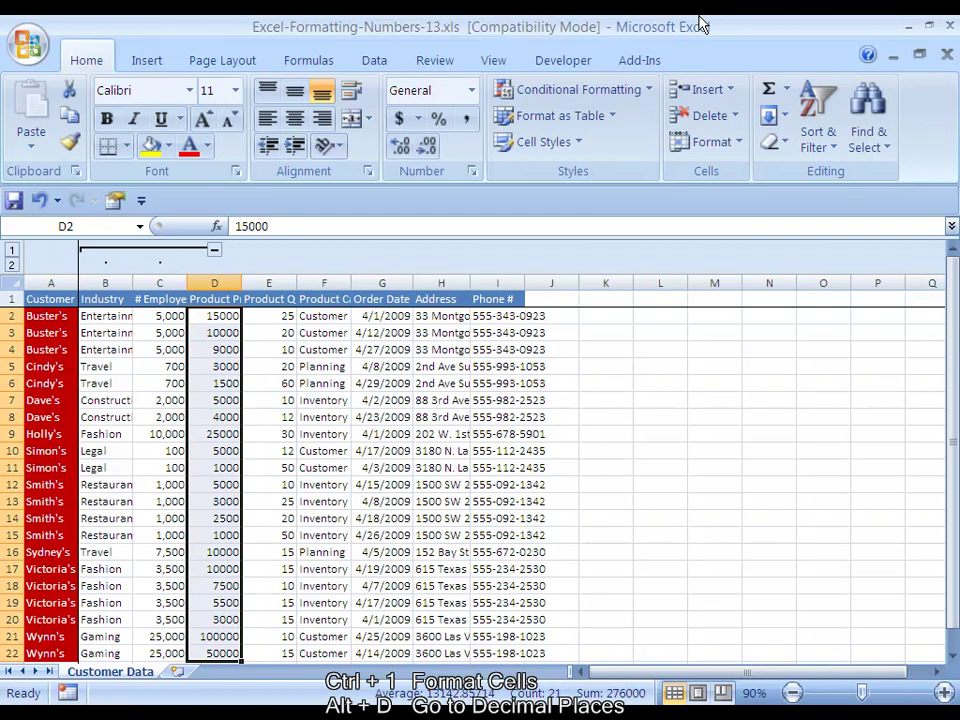
key(ctrl+shift+dollar)
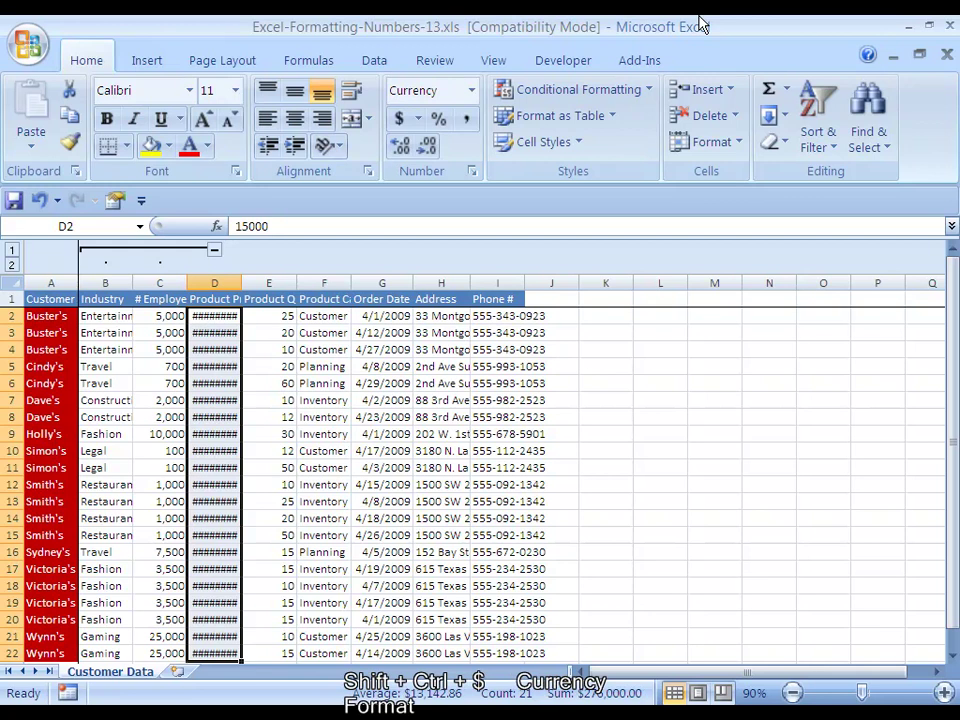
Try removing both decimal places from the product prices with Decrease Decimal, and undo both reductions
key(alt+h)
key(9)
key(alt+h)
key(9)
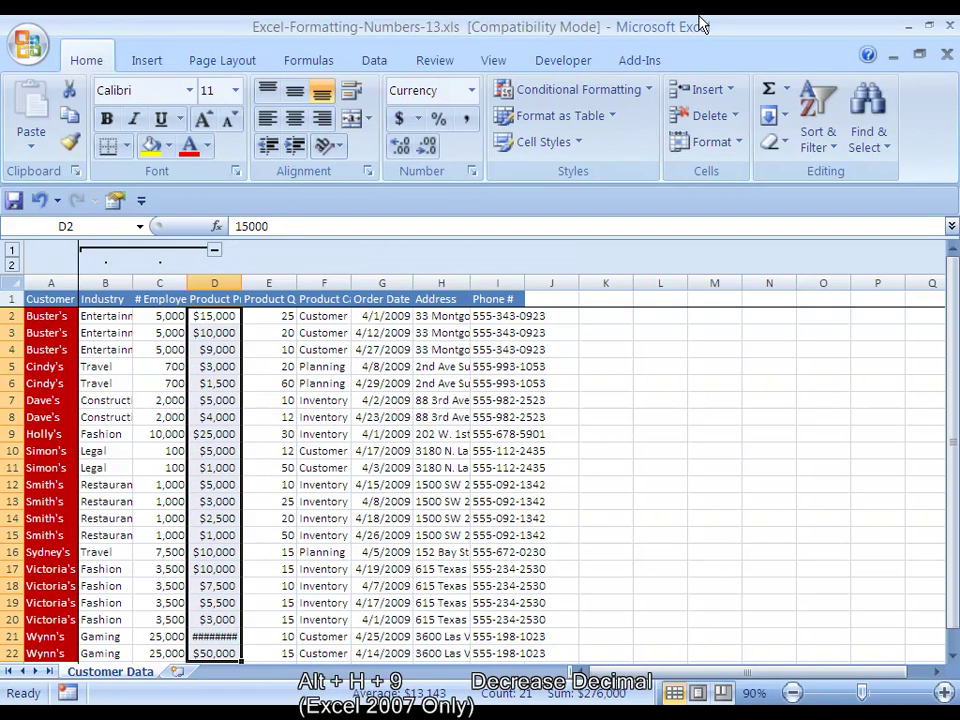
key(ctrl+z)
key(ctrl+z)
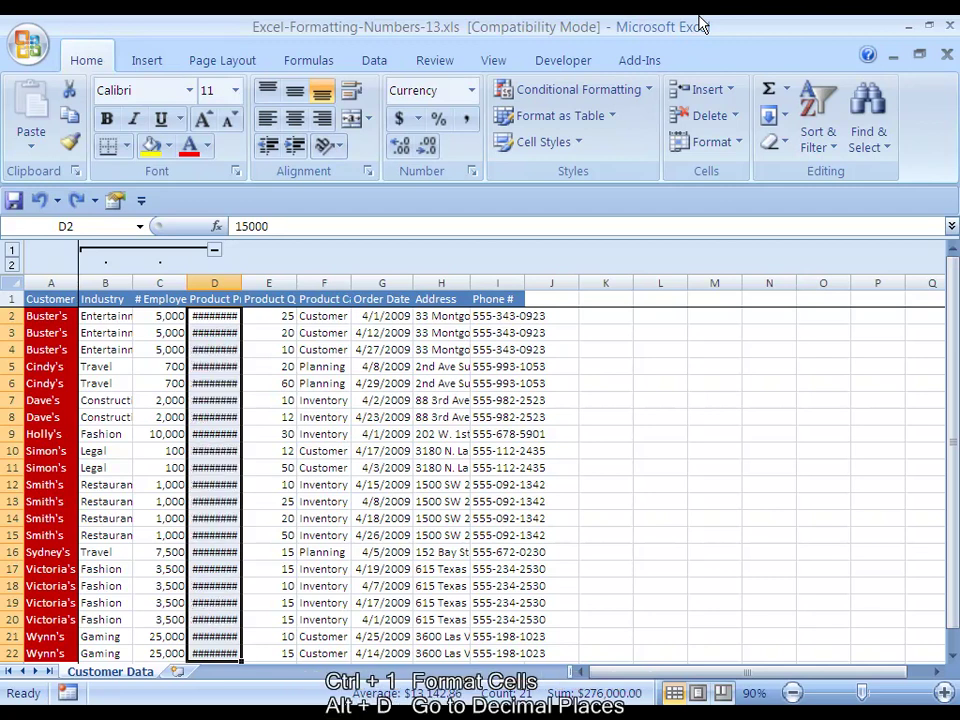
Set the decimal places of the product prices in D2:D22 to 0 through Format Cells
key(ctrl+1)
key(alt+d)
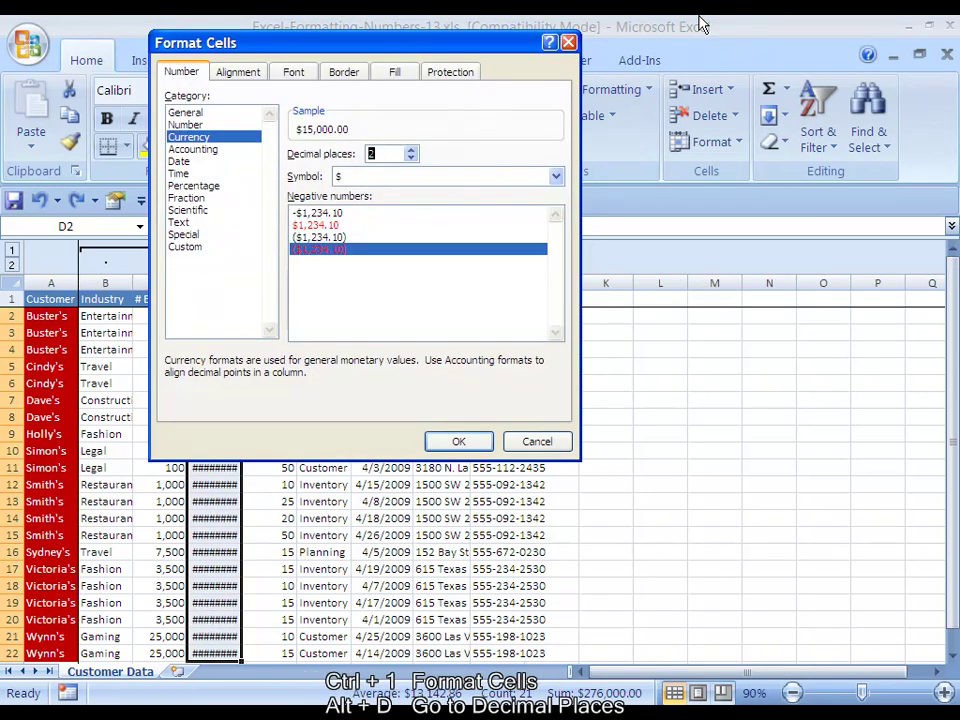
text(0)
key(Return)
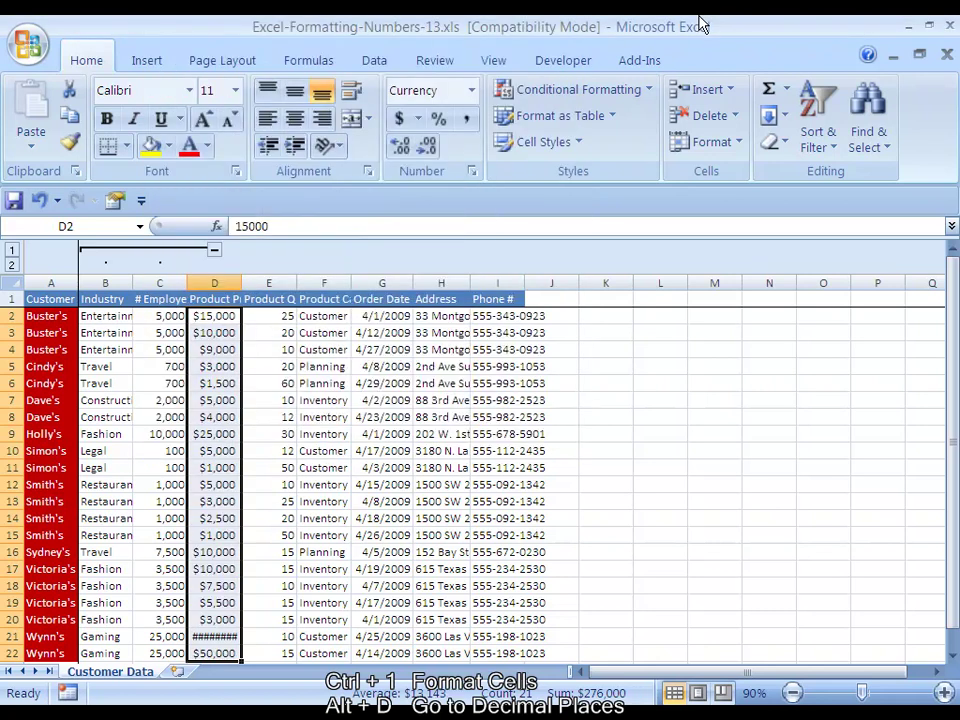
Format the product quantities in E2:E22 as Number with 2 decimal places
key(Right)
key(Up)
key(Down)
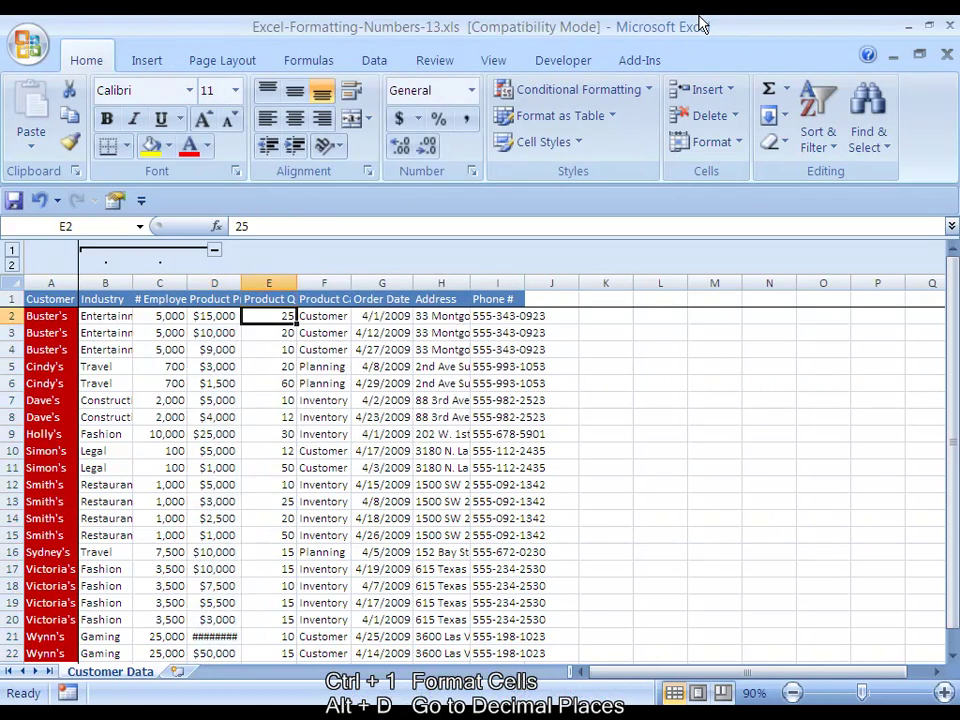
key(ctrl+shift+Down)
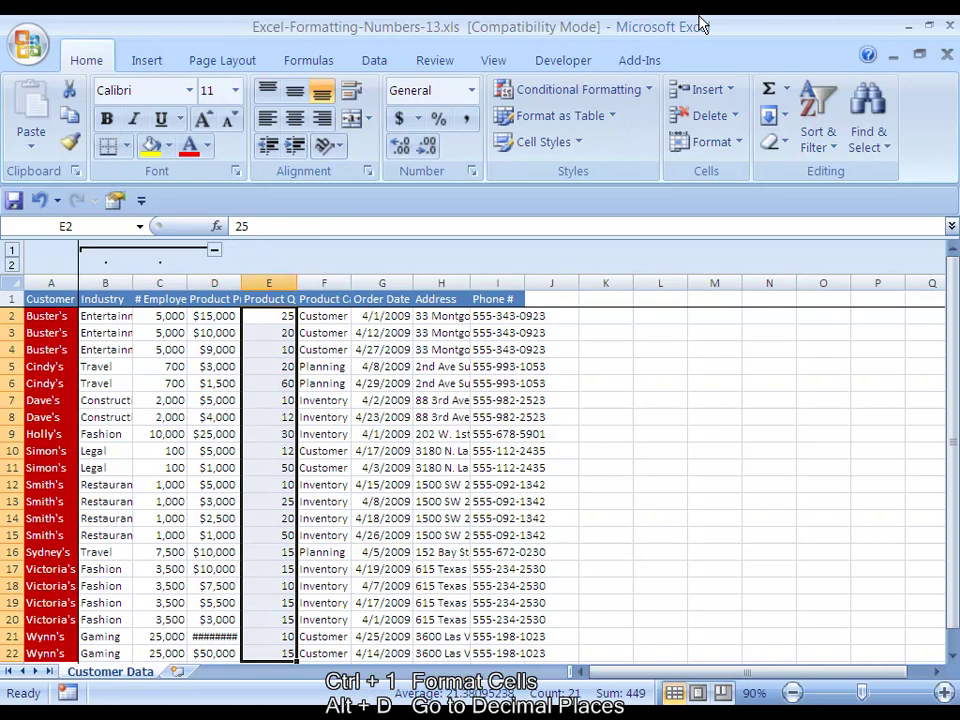
key(ctrl+shift+1)
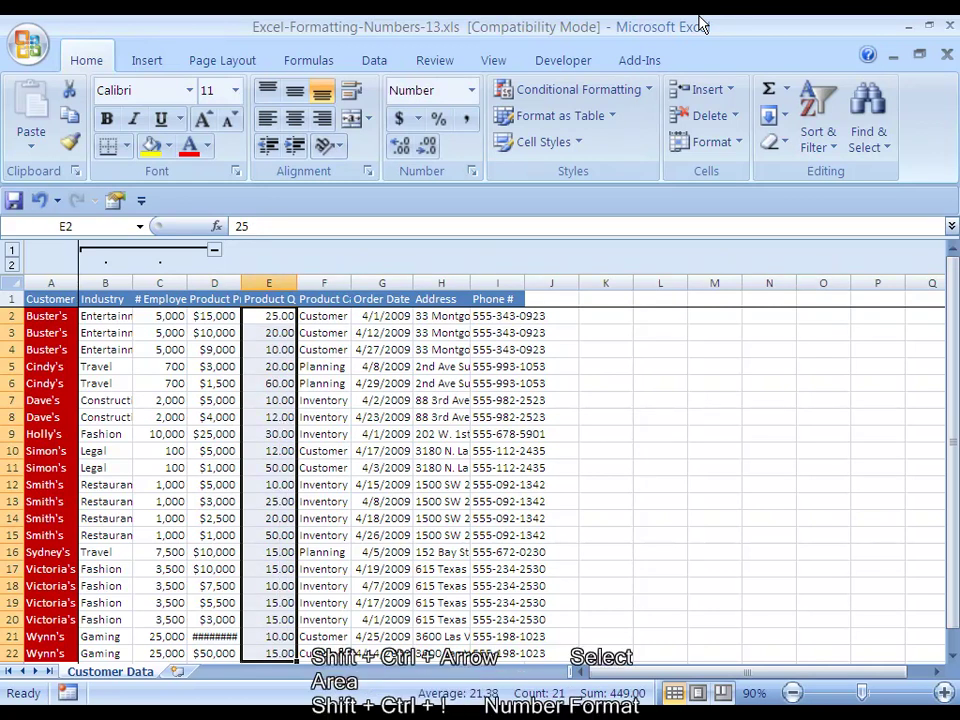
Try removing both decimal places from the product quantities with Decrease Decimal, and restore the 2 decimal places
key(alt+h)
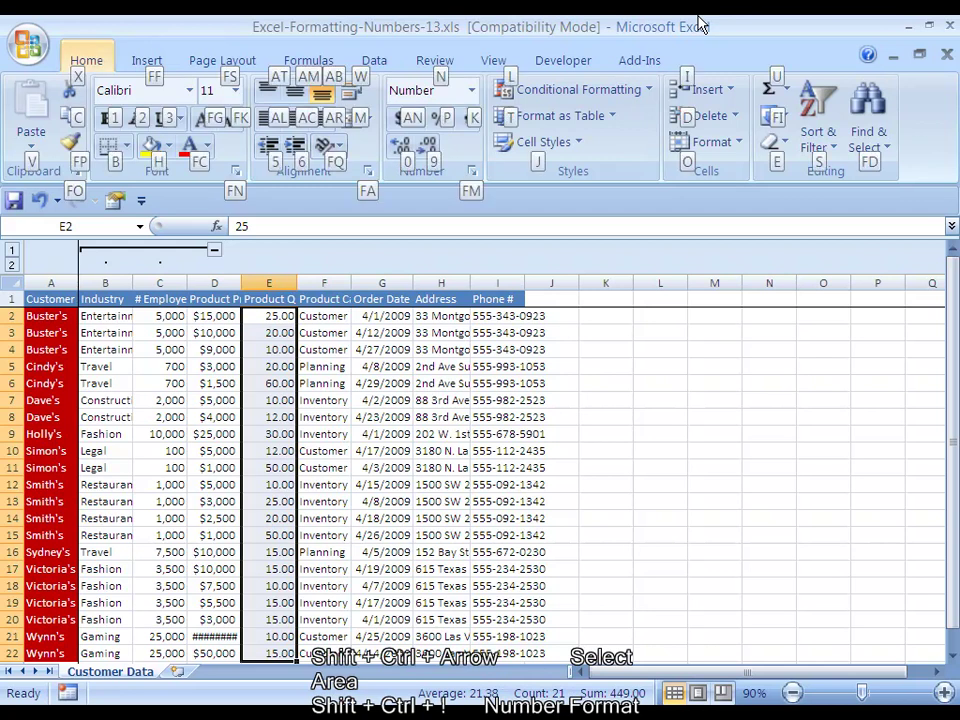
key(9)
key(alt+h)
key(9)
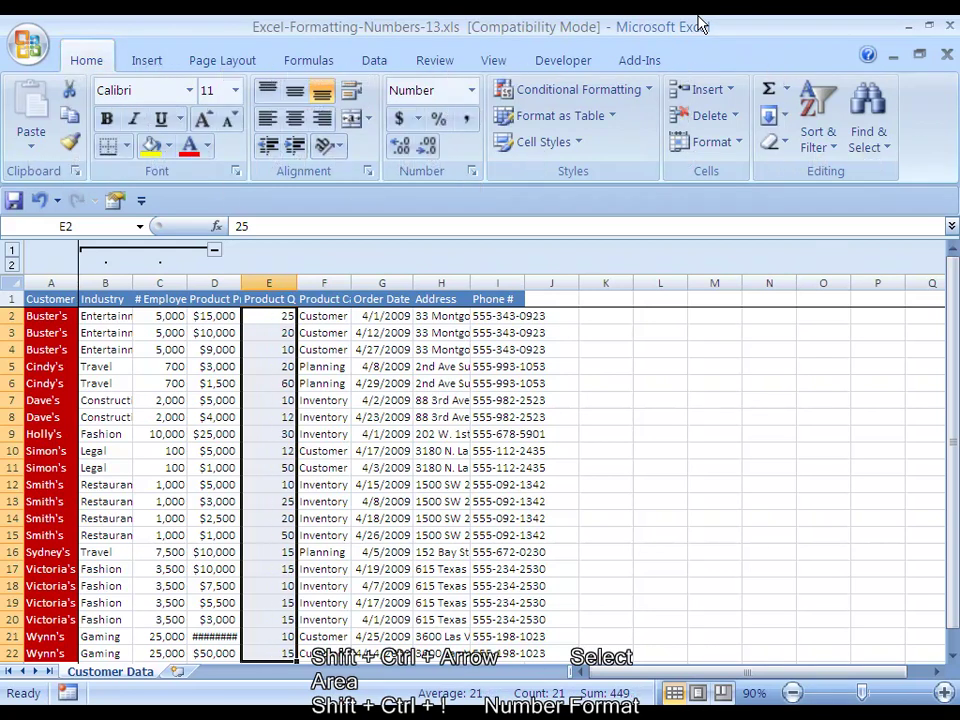
key(alt+h)
key(0)
key(alt+h)
key(0)
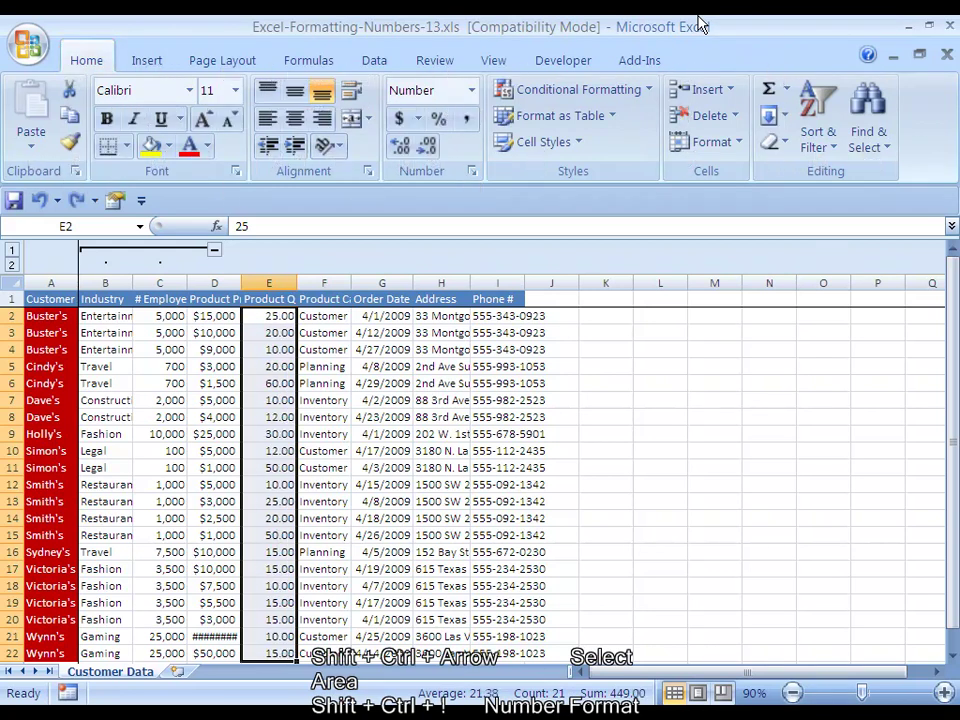
Set the decimal places of the product quantities in E2:E22 to 0 through Format Cells
key(ctrl+1)
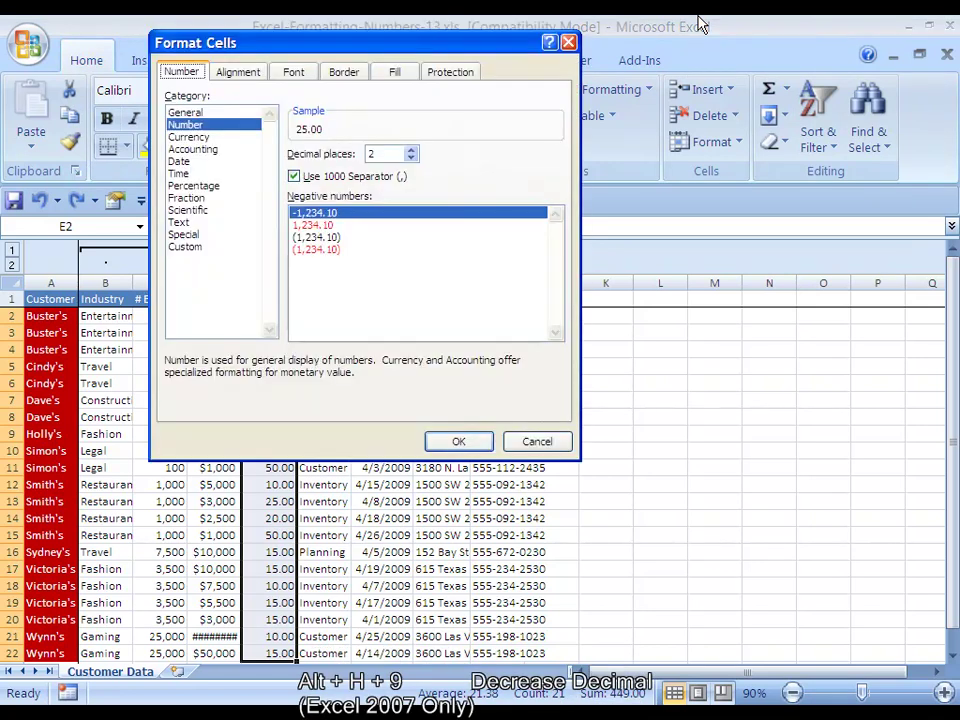
key(alt+d)
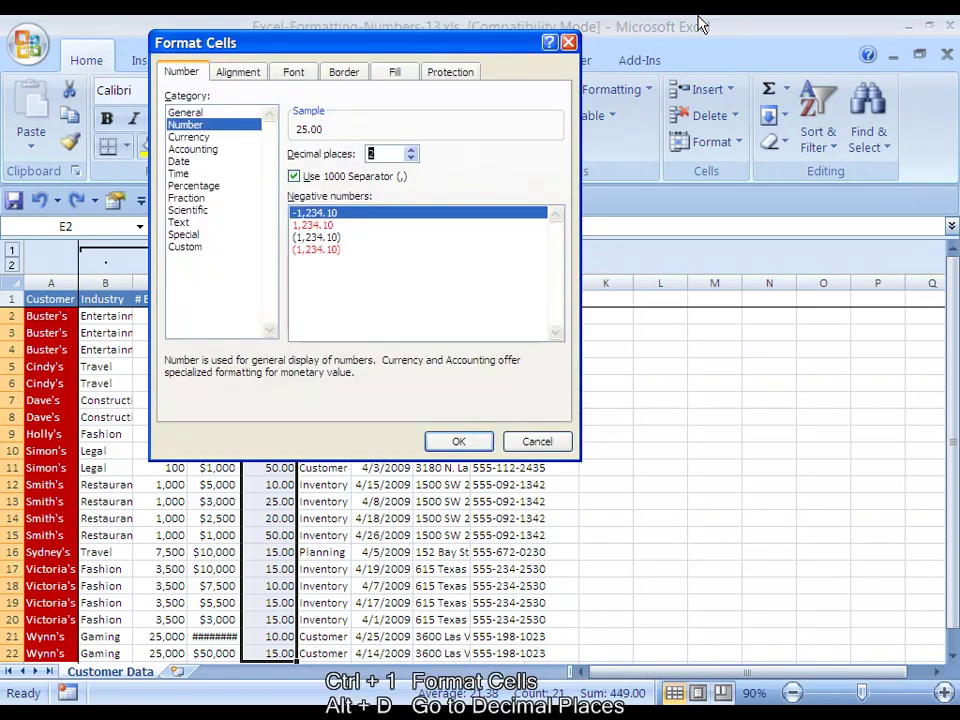
text(0)
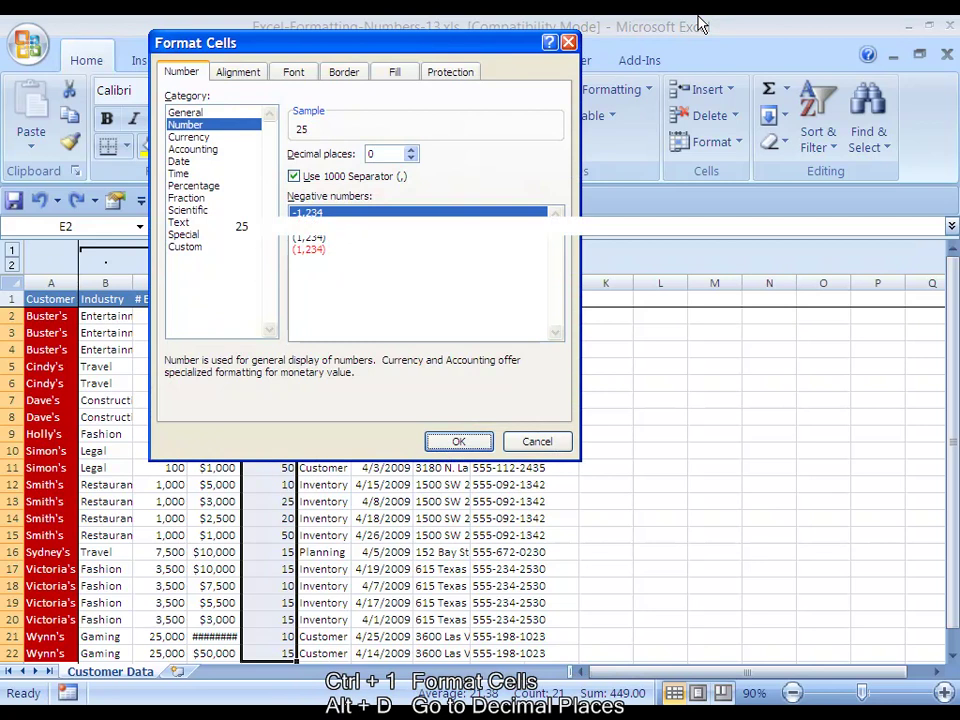
key(Return)
Format the order dates in G2:G22 with the day-month-year date format, as in 1-Apr-09
key(Right)
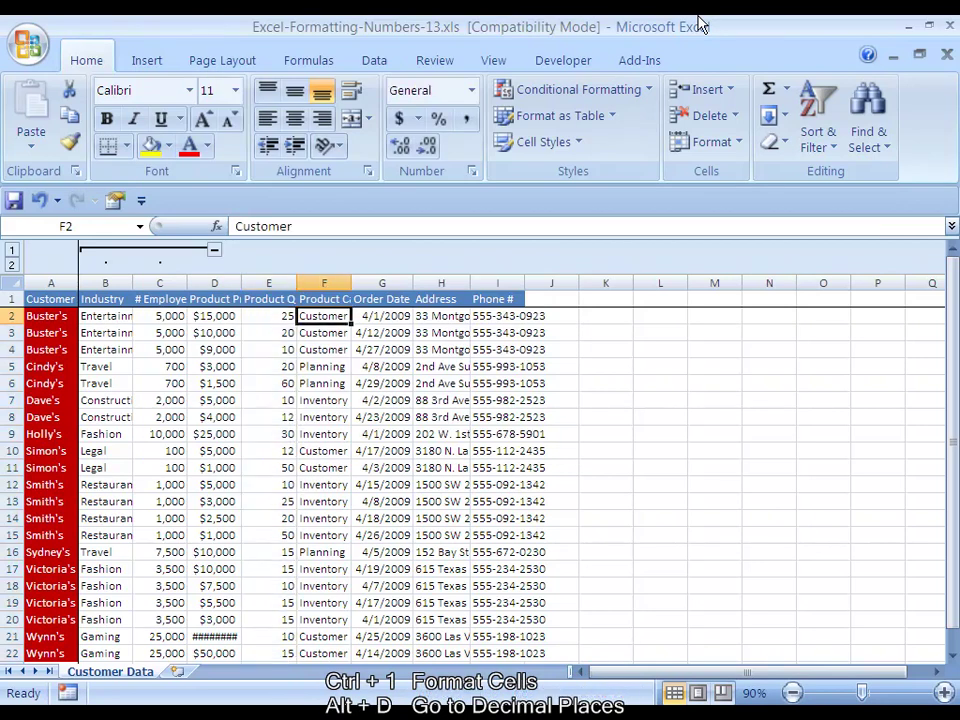
key(Right)
key(Up)
key(Down)
key(ctrl+shift+Down)
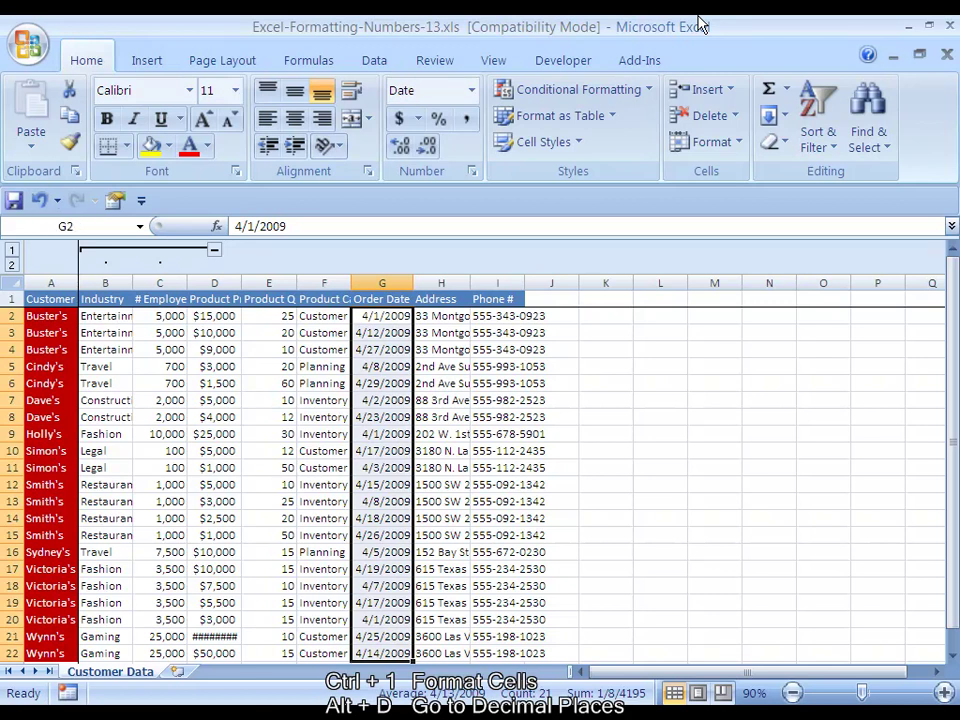
key(ctrl+shift+numbersign)
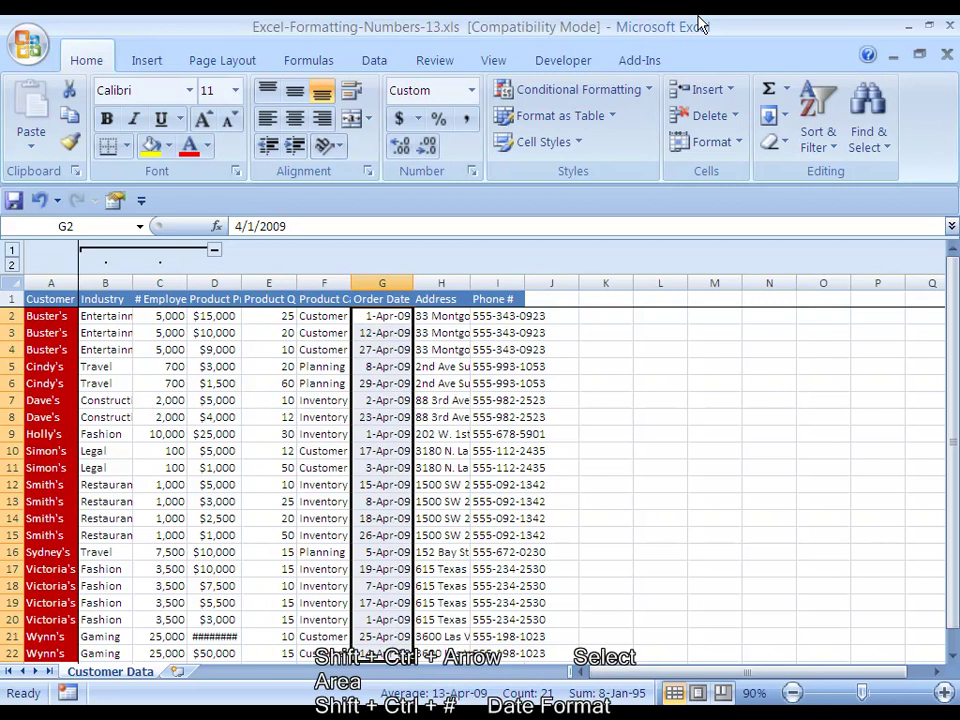
Format the phone column I2:I22 with the Special category's Phone Number type through Format Cells
key(Right)
key(Right)
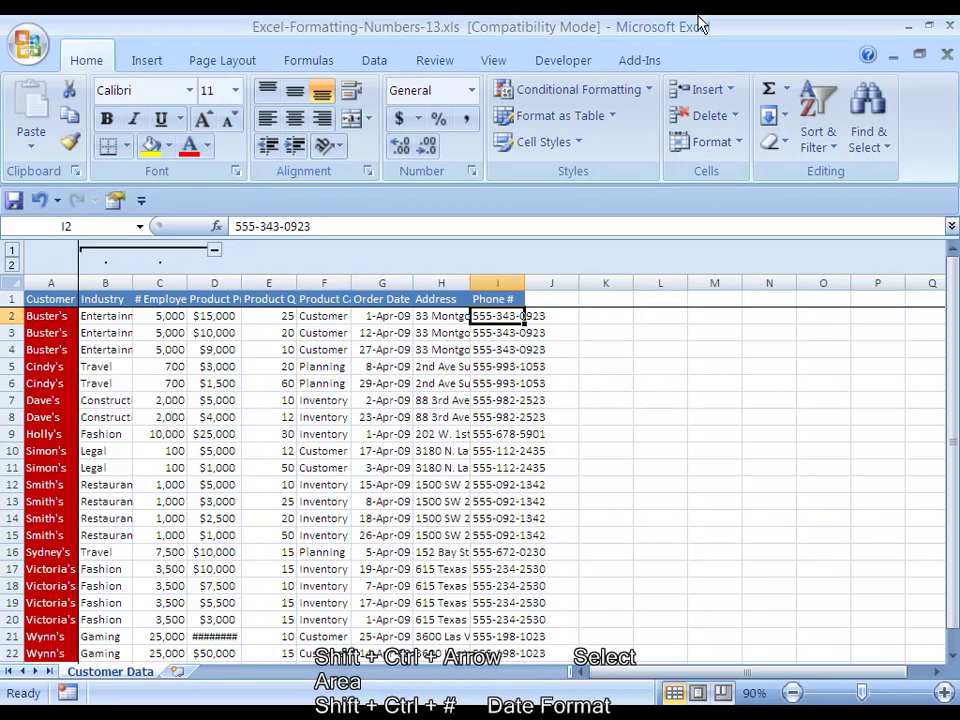
key(ctrl+shift+Down)
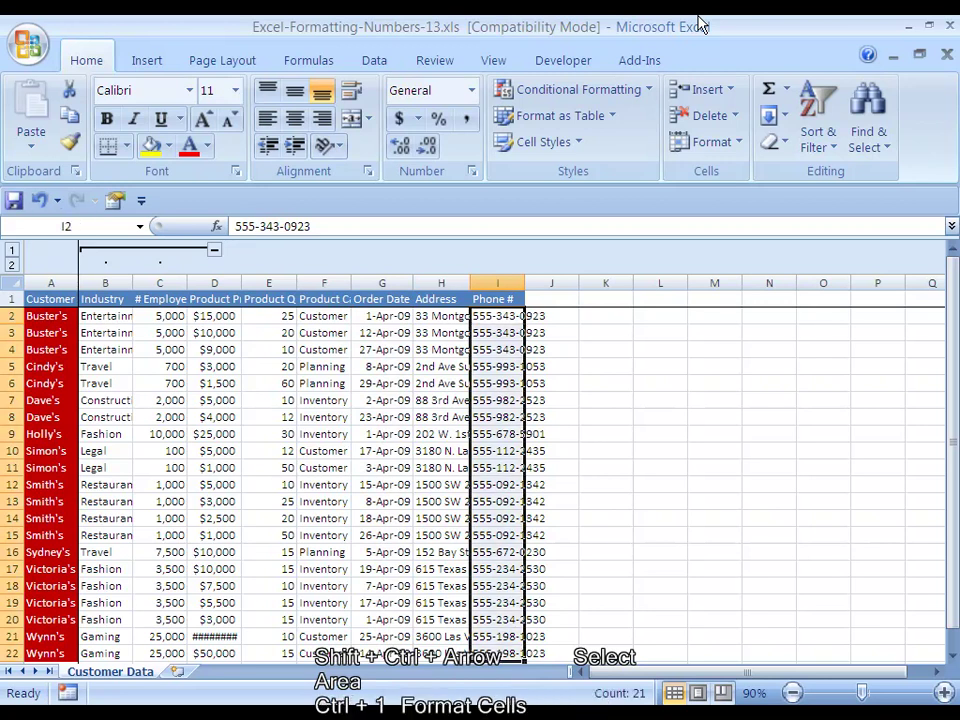
key(ctrl+1)
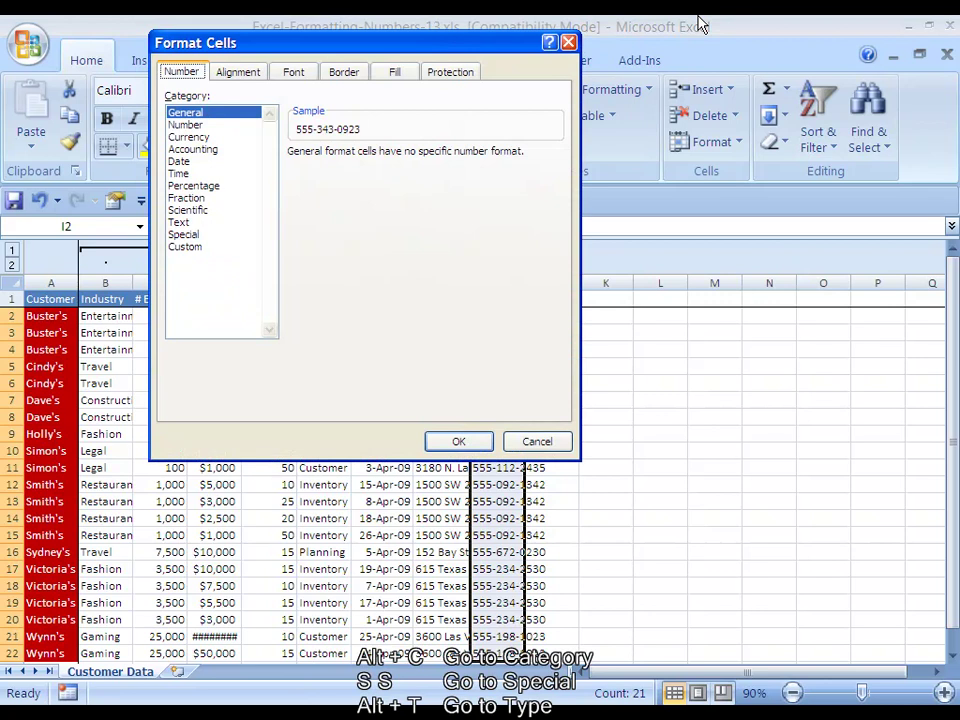
key(alt+c)
key(s)
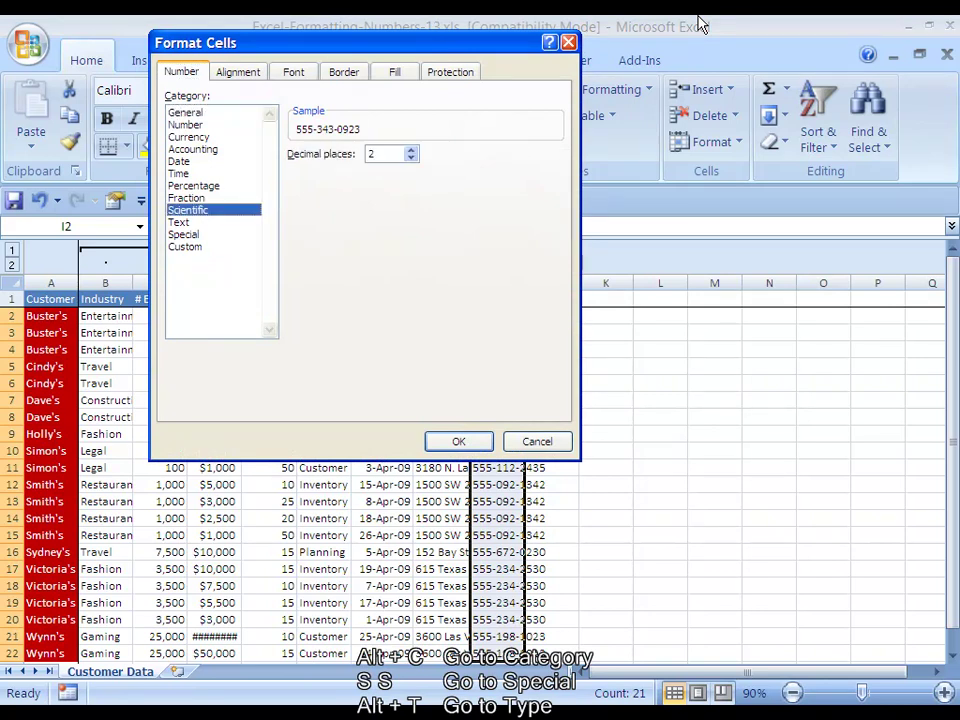
key(s)
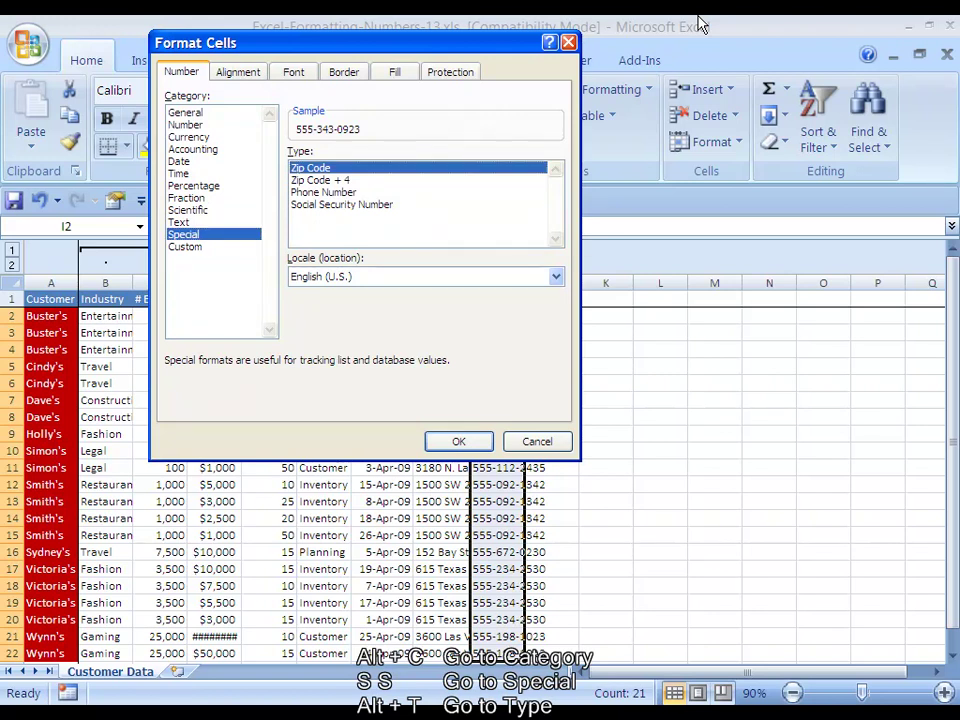
key(Down)
key(Down)
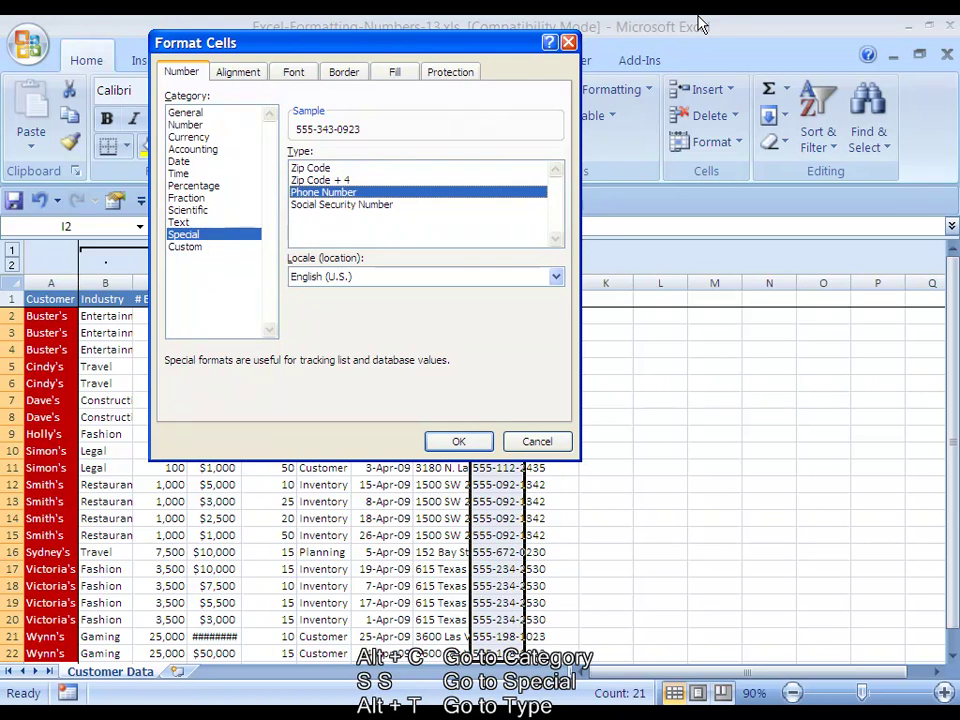
key(Return)
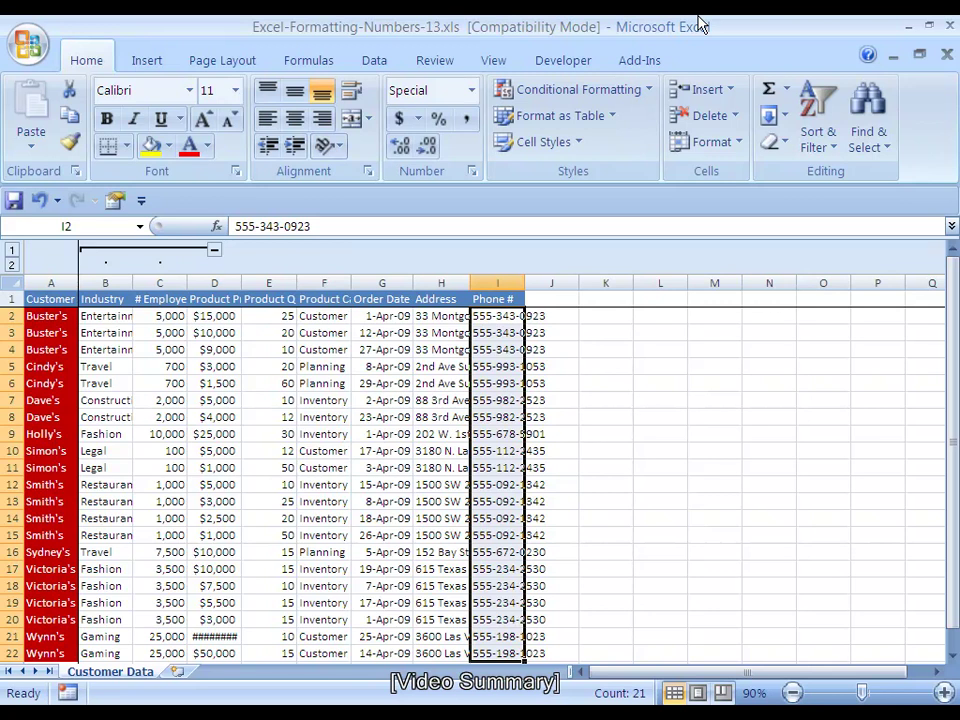
key(Escape)
key(Left)
key(Left)
key(Left)
key(Left)
key(Left)
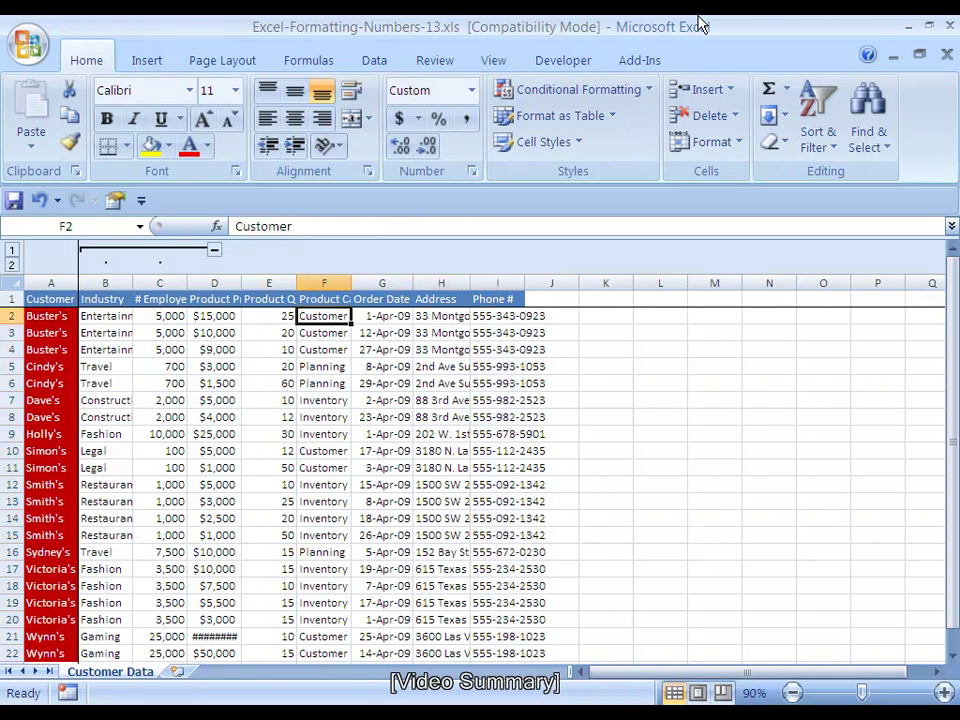
key(ctrl+Down)
key(Up)
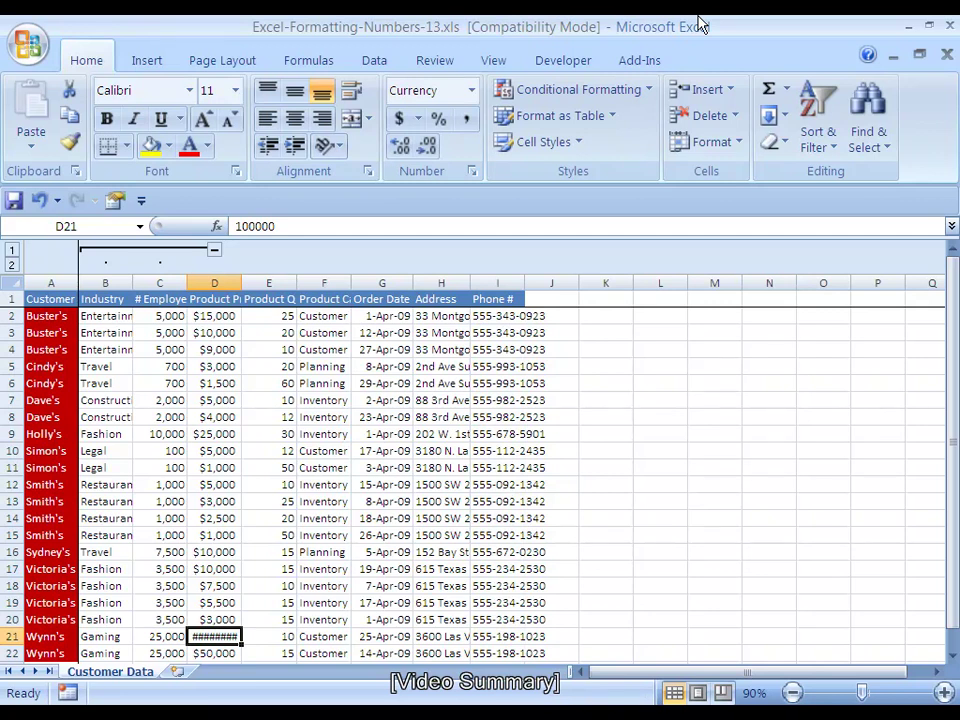
key(ctrl+Up)
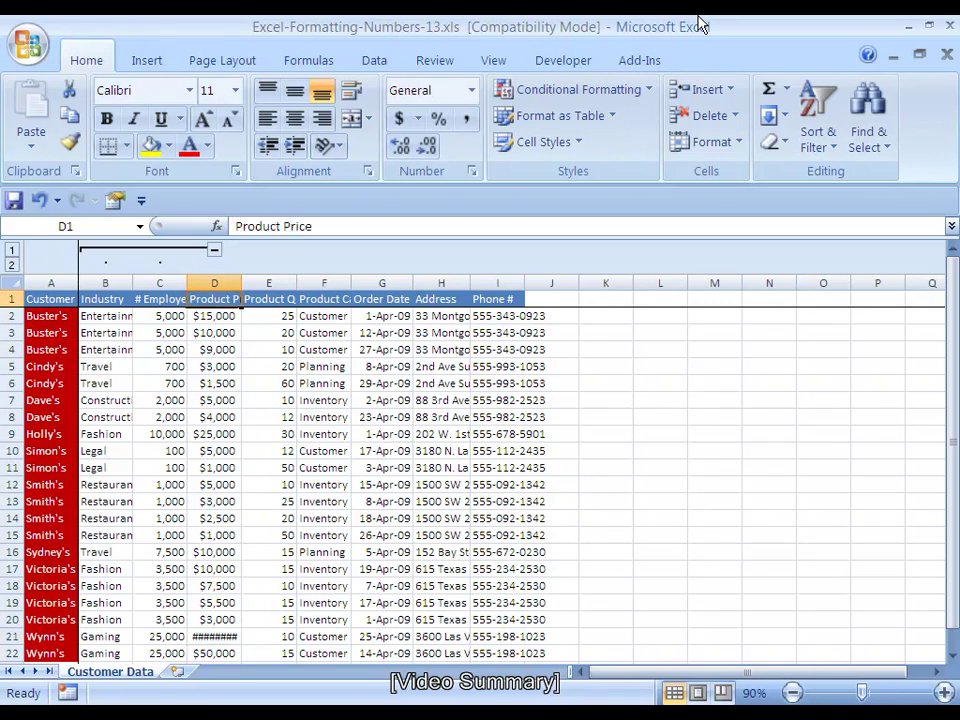
key(ctrl+Left)
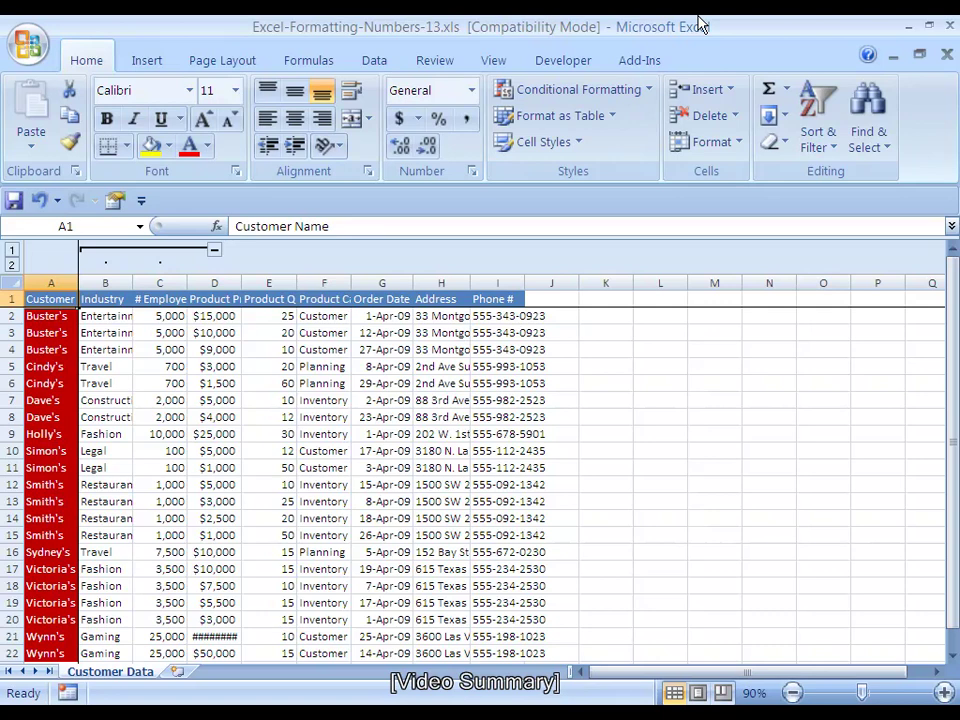